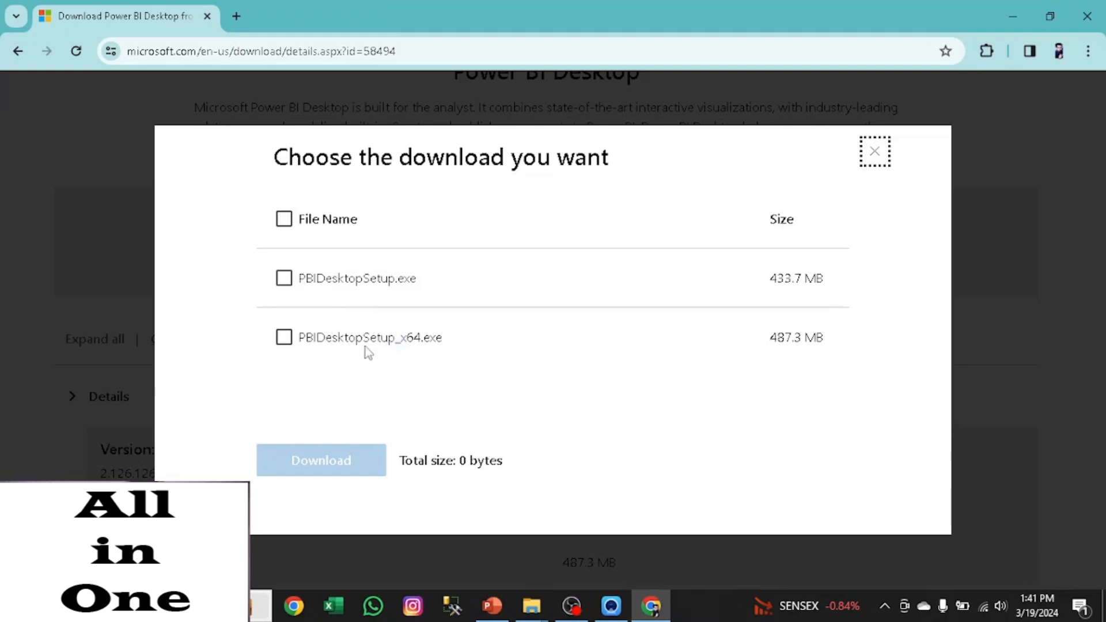
- Select PBIDesktopSetup_x64.exe among the Power BI Desktop downloads, and dismiss the download choices
click(285, 344)
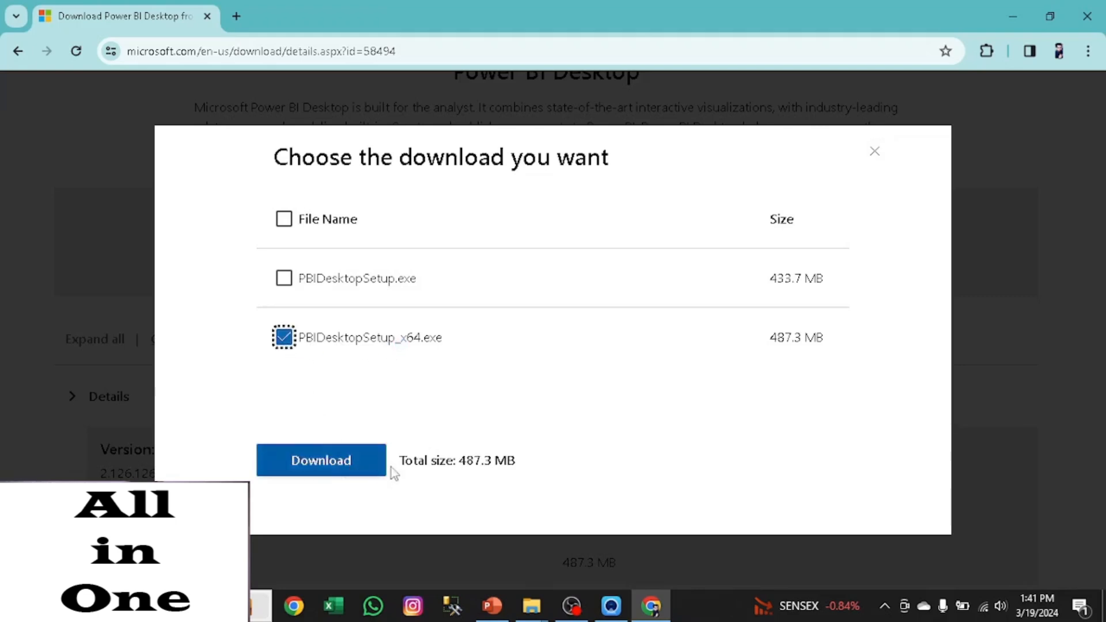
click(874, 155)
- Run PBIDesktopSetup_x64 from the Downloads folder and continue the setup wizard with English as the language
click(1014, 9)
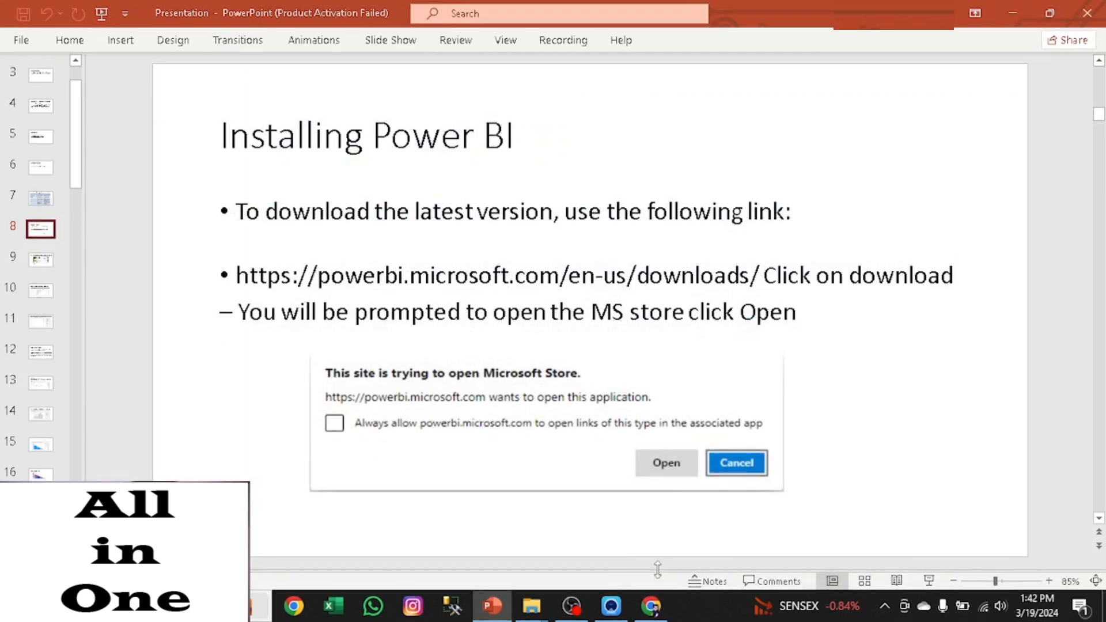
click(1012, 11)
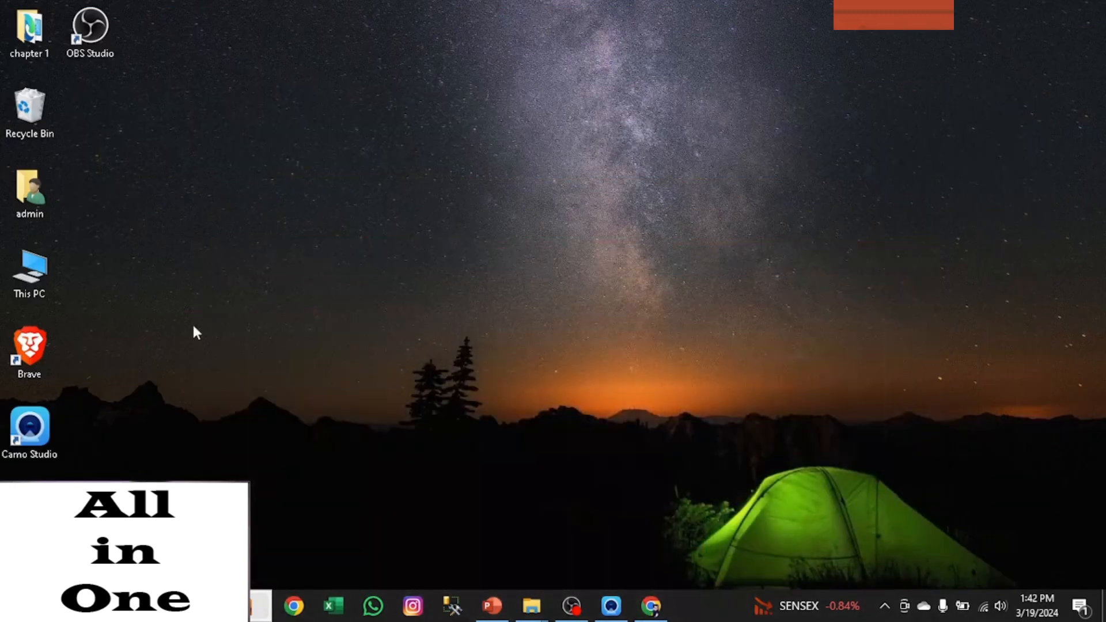
double_click(14, 267)
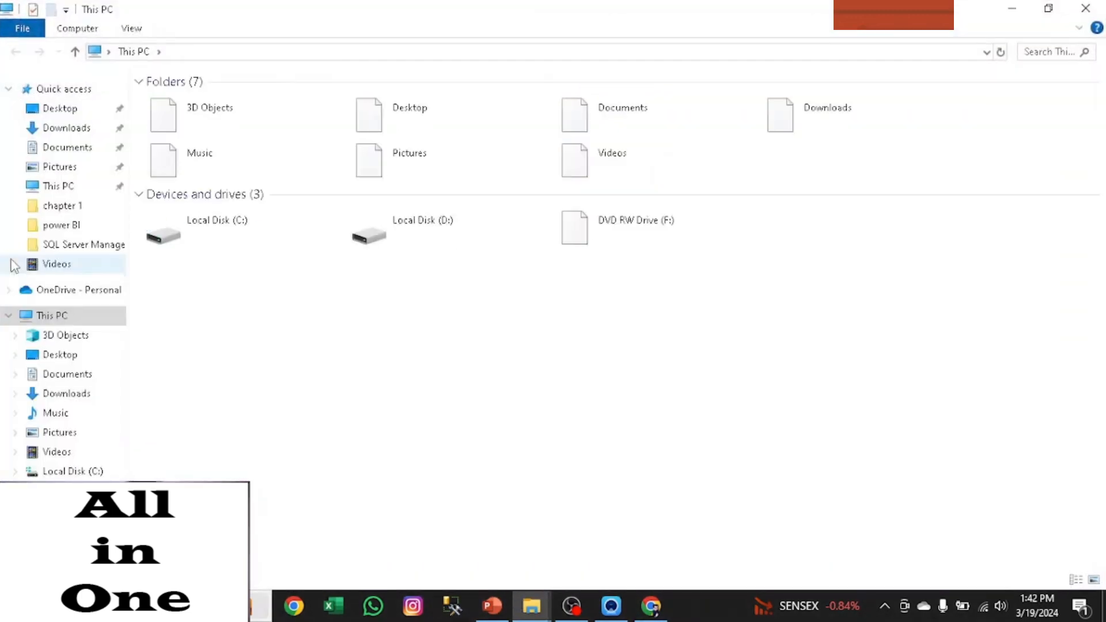
click(66, 128)
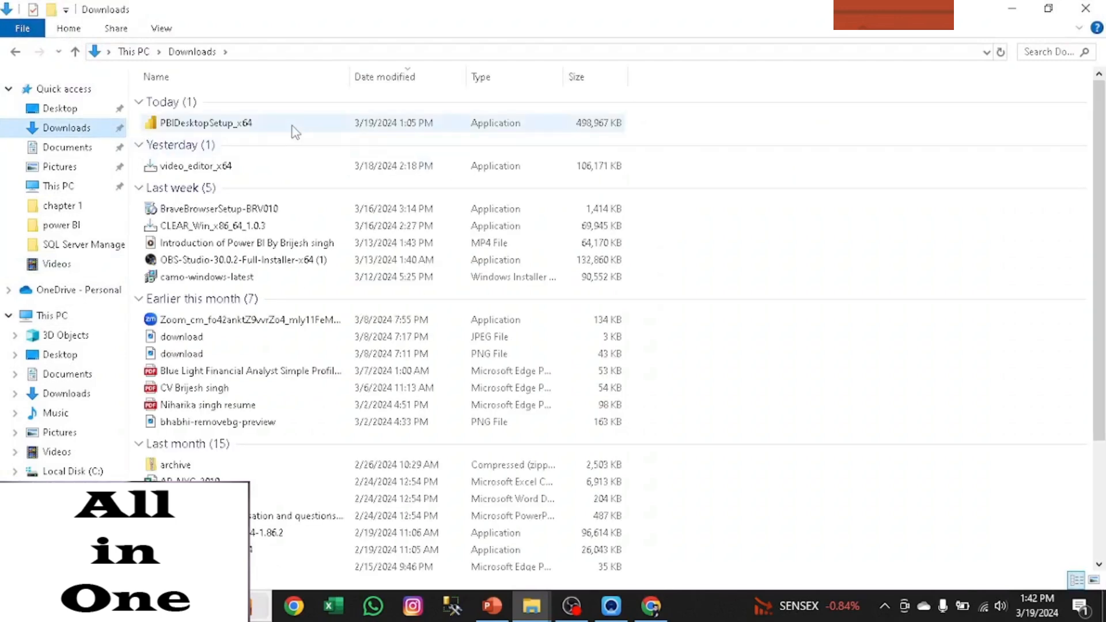
double_click(295, 123)
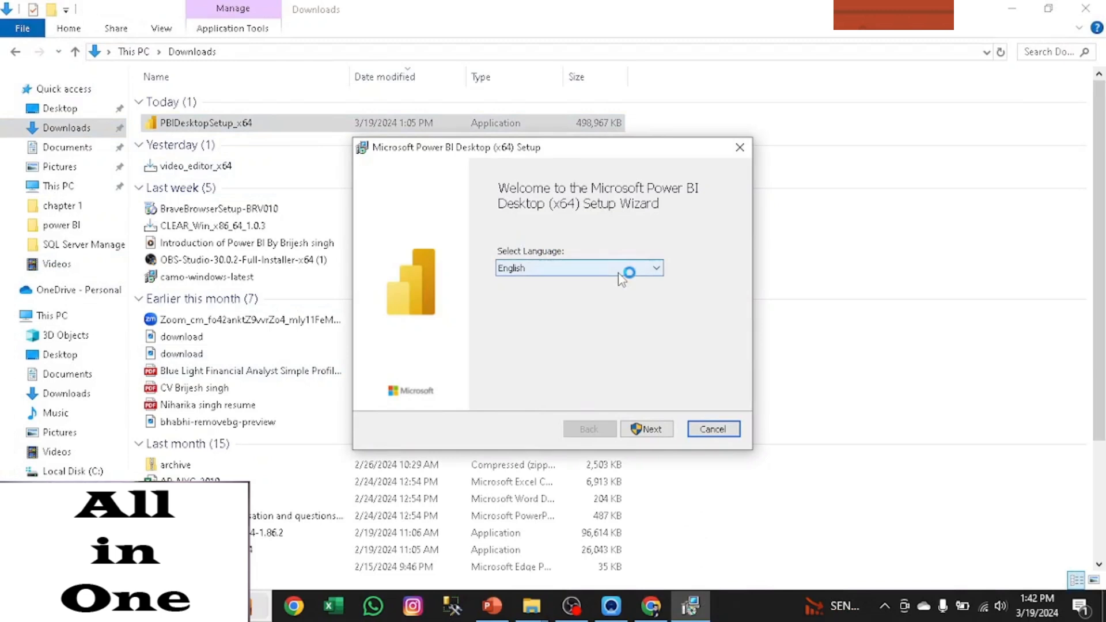
click(648, 429)
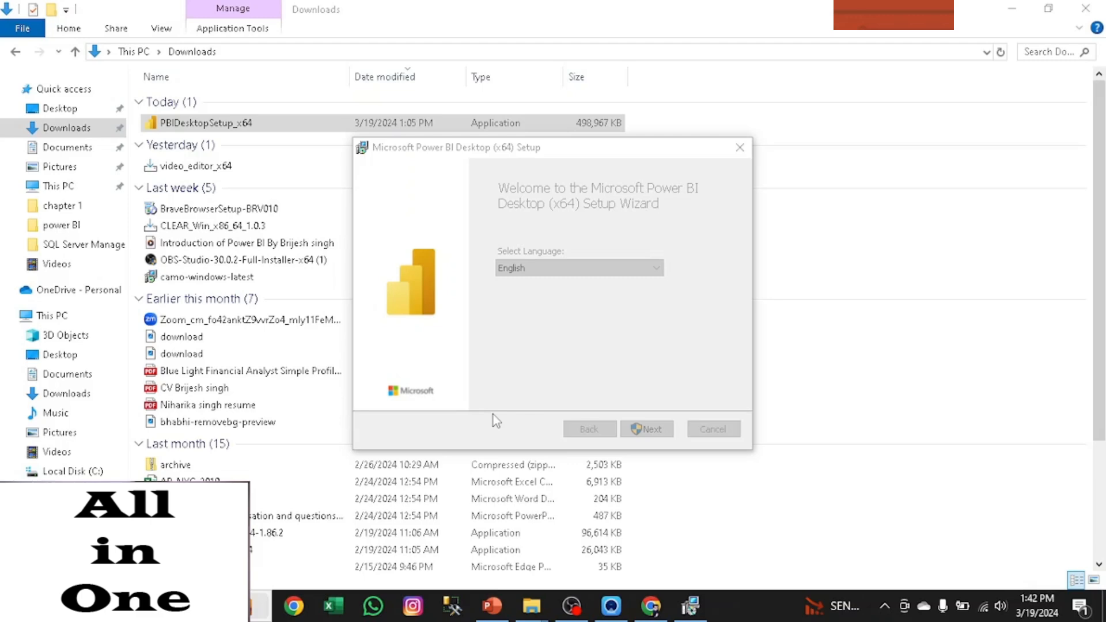
click(1012, 8)
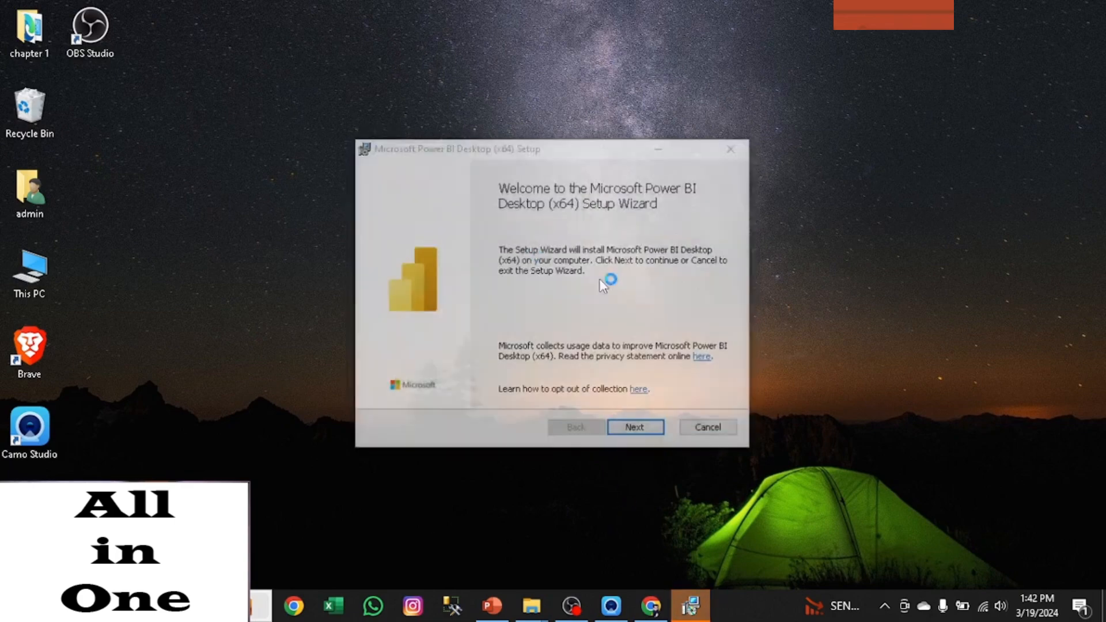
- Accept the licence terms and install Power BI Desktop in C:\Program Files\Microsoft Power BI Desktop\ with a desktop shortcut
click(636, 429)
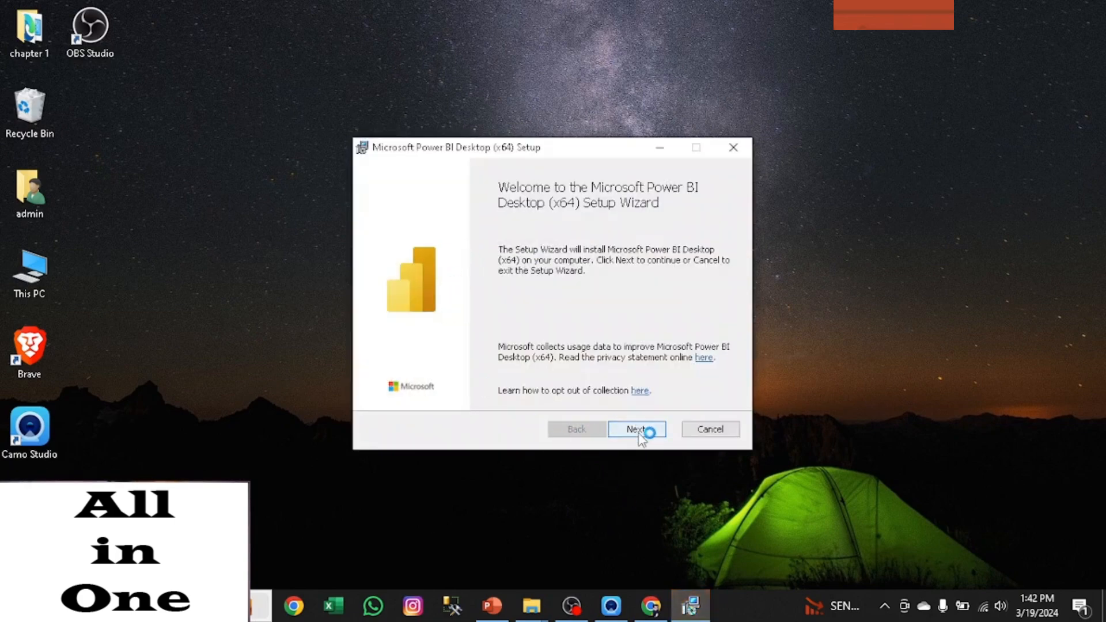
click(379, 392)
click(638, 430)
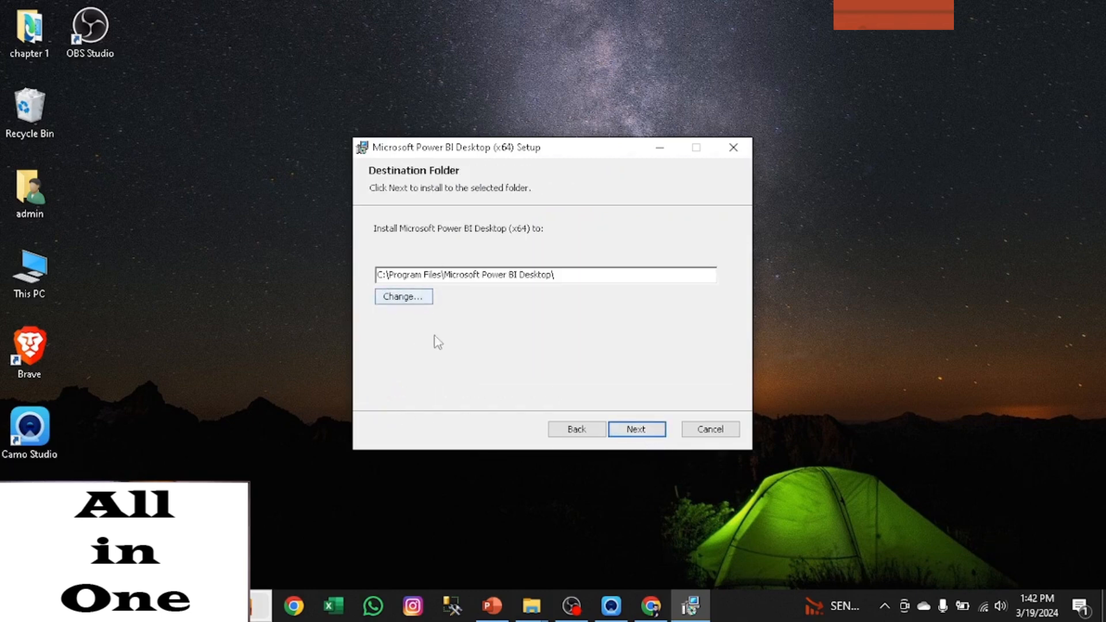
click(637, 430)
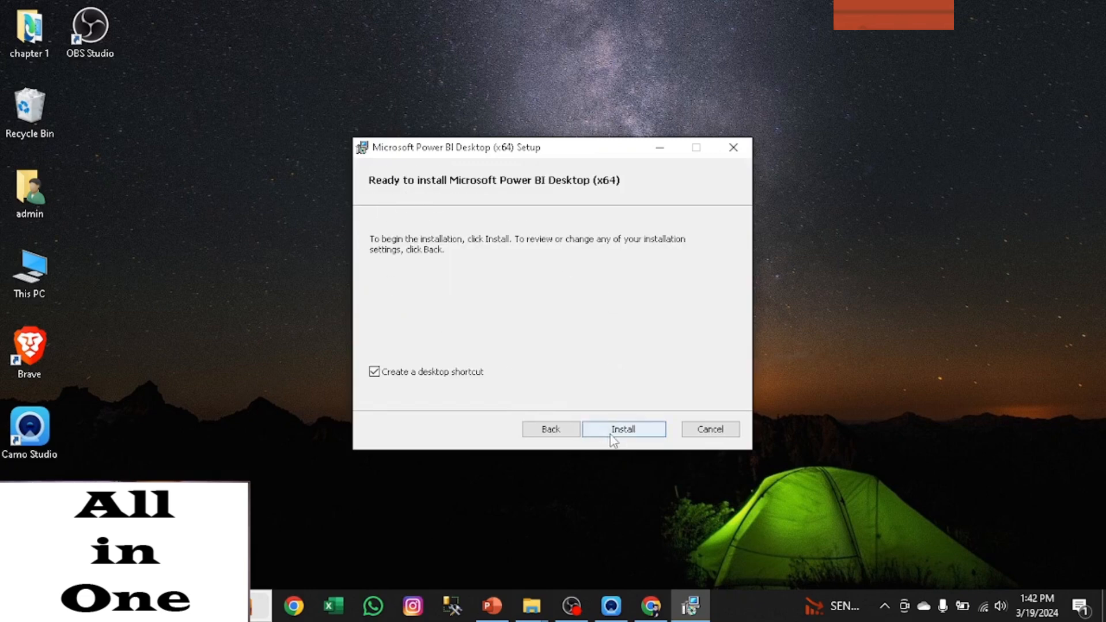
click(614, 431)
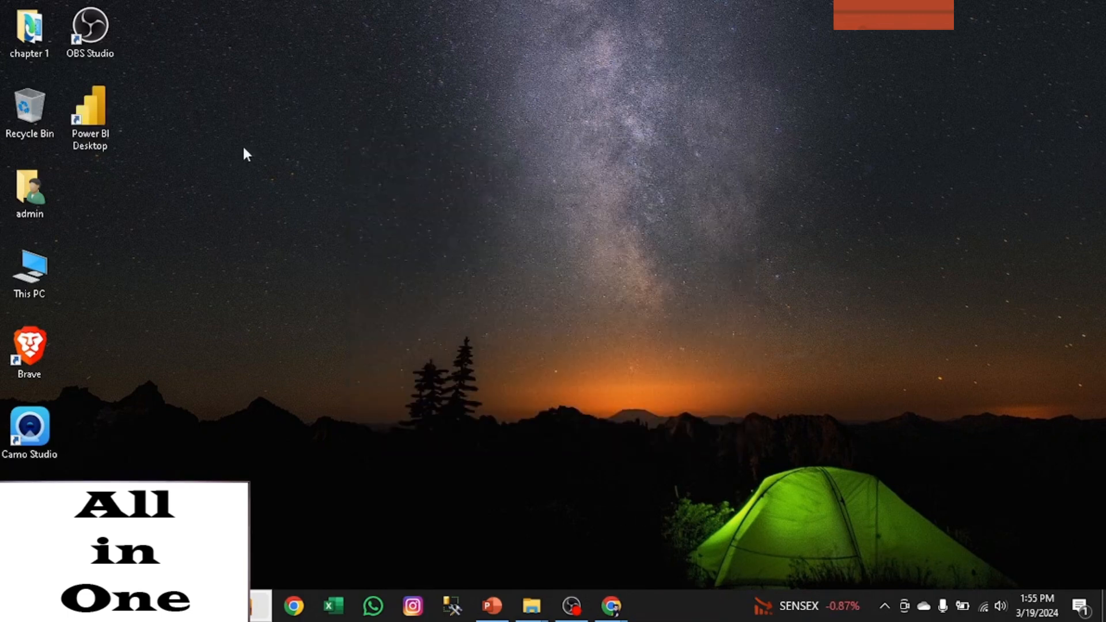
- Launch Power BI Desktop from its desktop shortcut
click(87, 136)
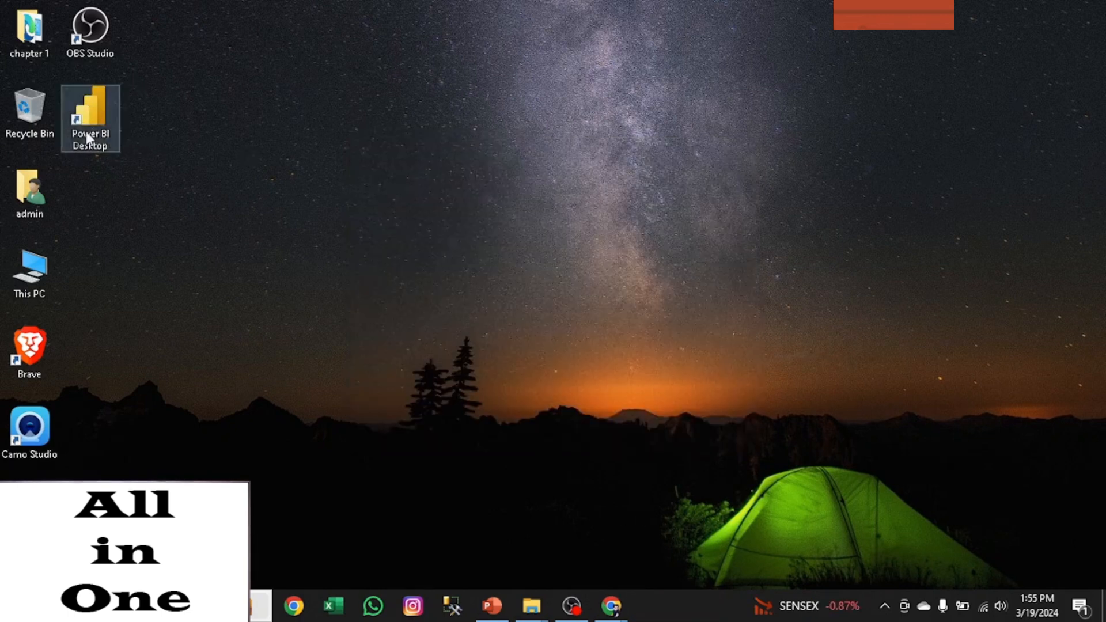
double_click(86, 131)
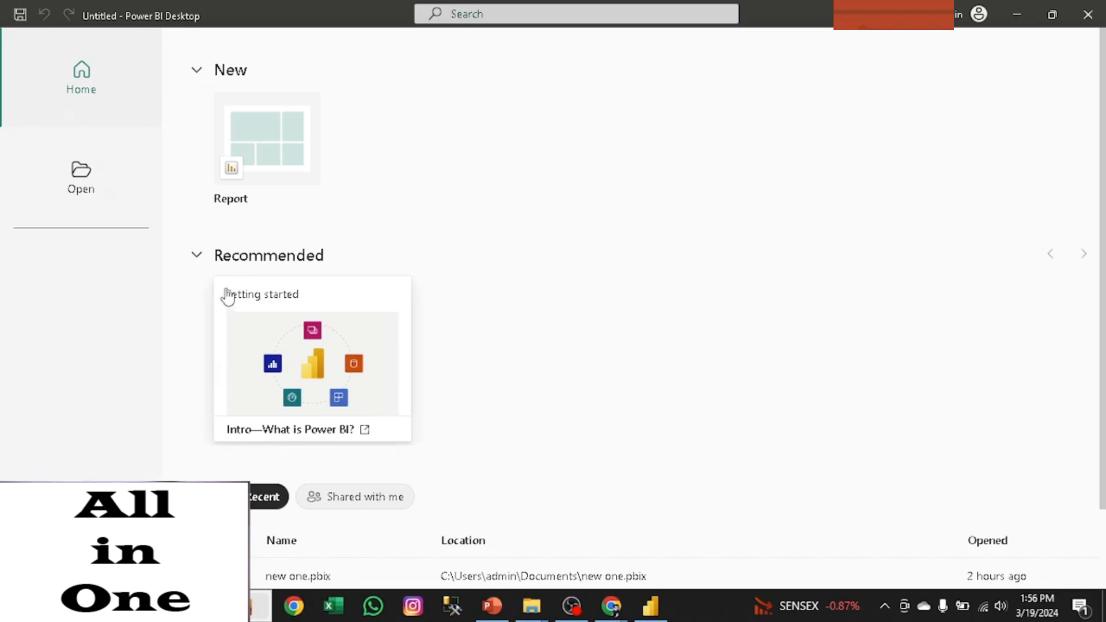
- Open the recommended "Intro—What is Power BI?" content in the browser, look through the training module page, and return to Power BI Desktop
click(291, 397)
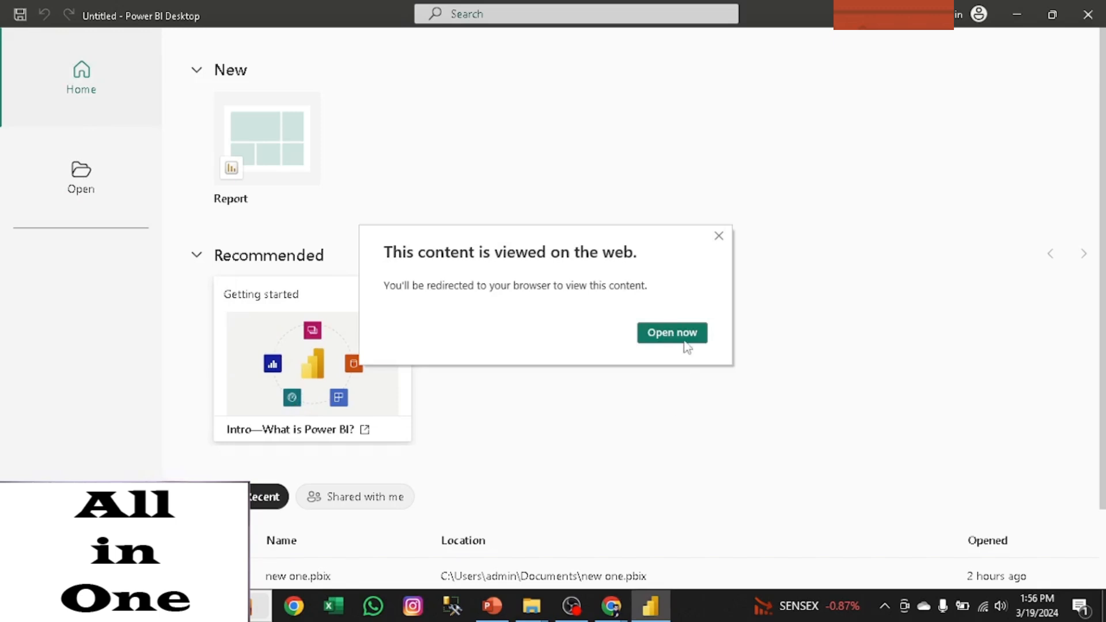
click(686, 337)
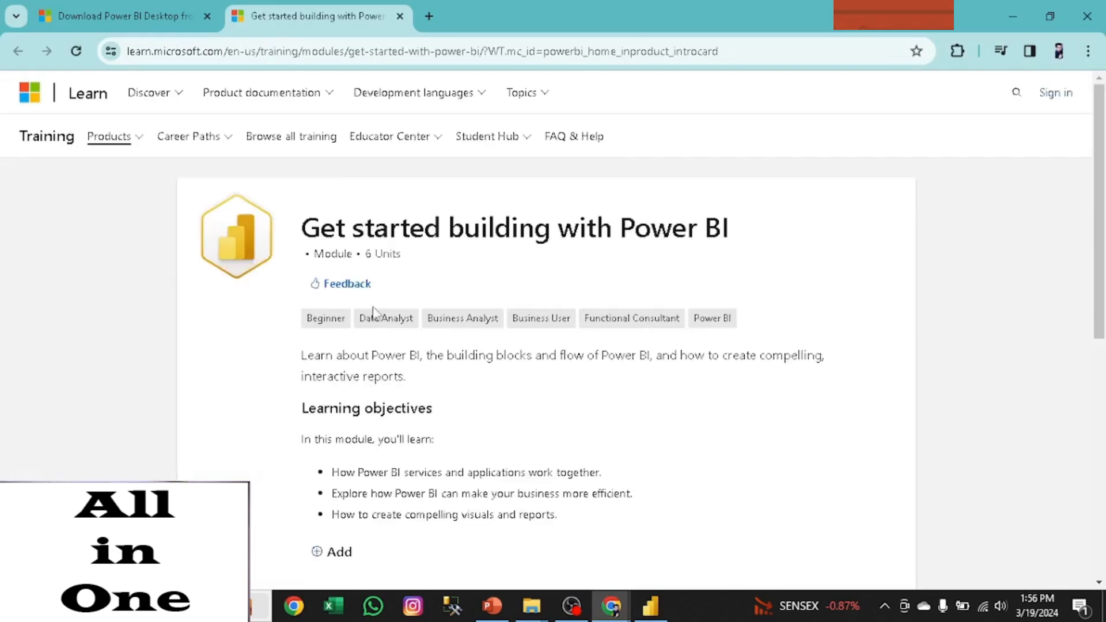
drag(1102, 183, 1102, 438)
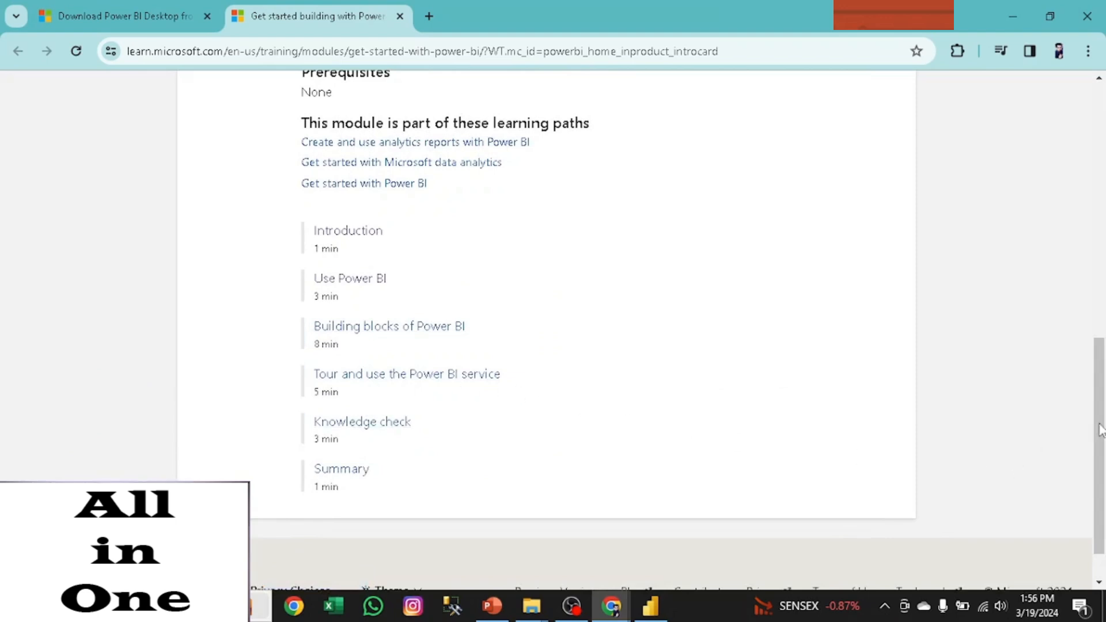
drag(1101, 430, 1104, 161)
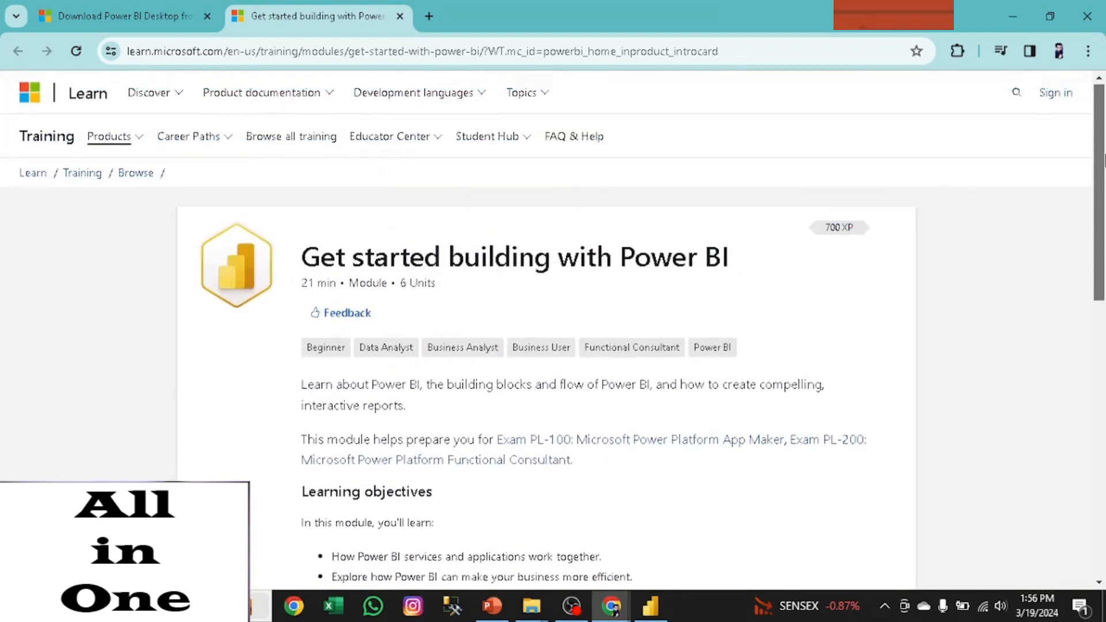
click(1021, 8)
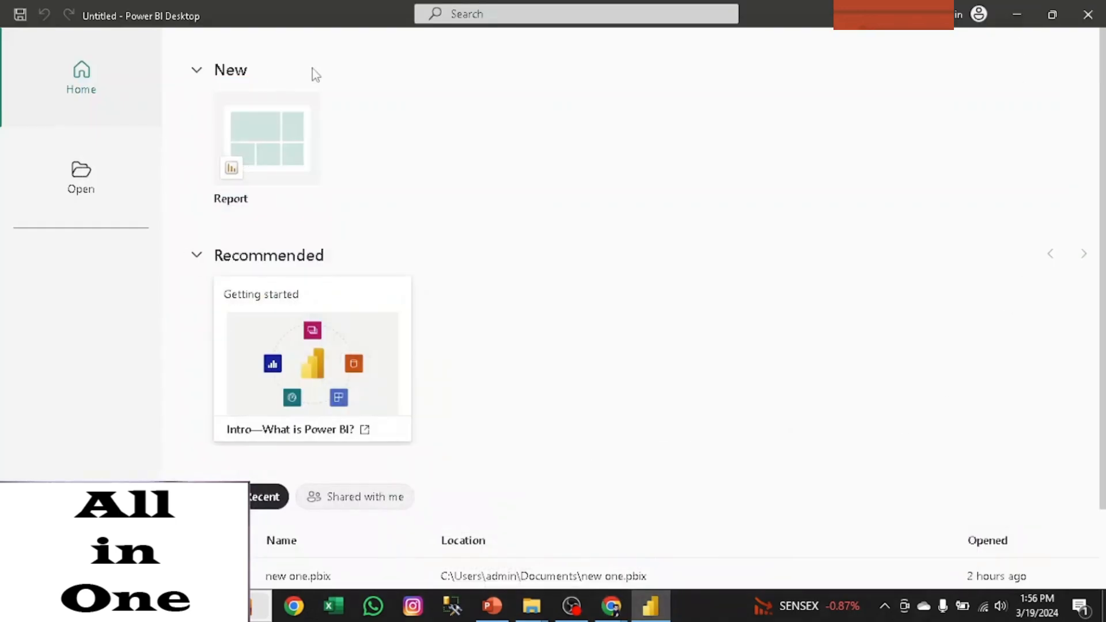
- Create a new report and collapse the Visualizations pane
click(264, 140)
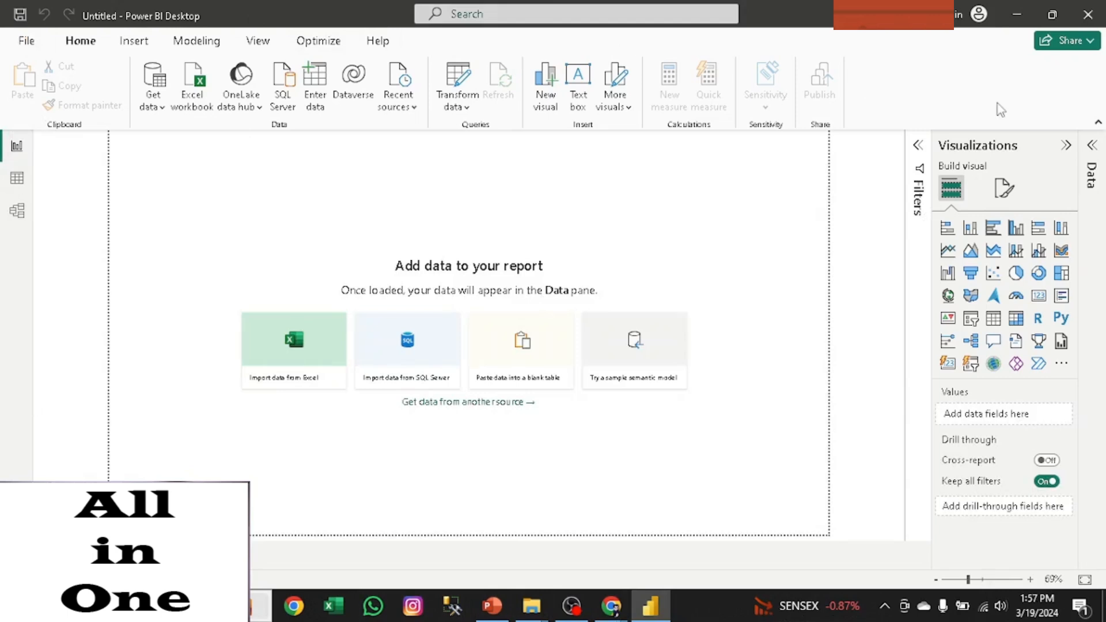
click(1067, 146)
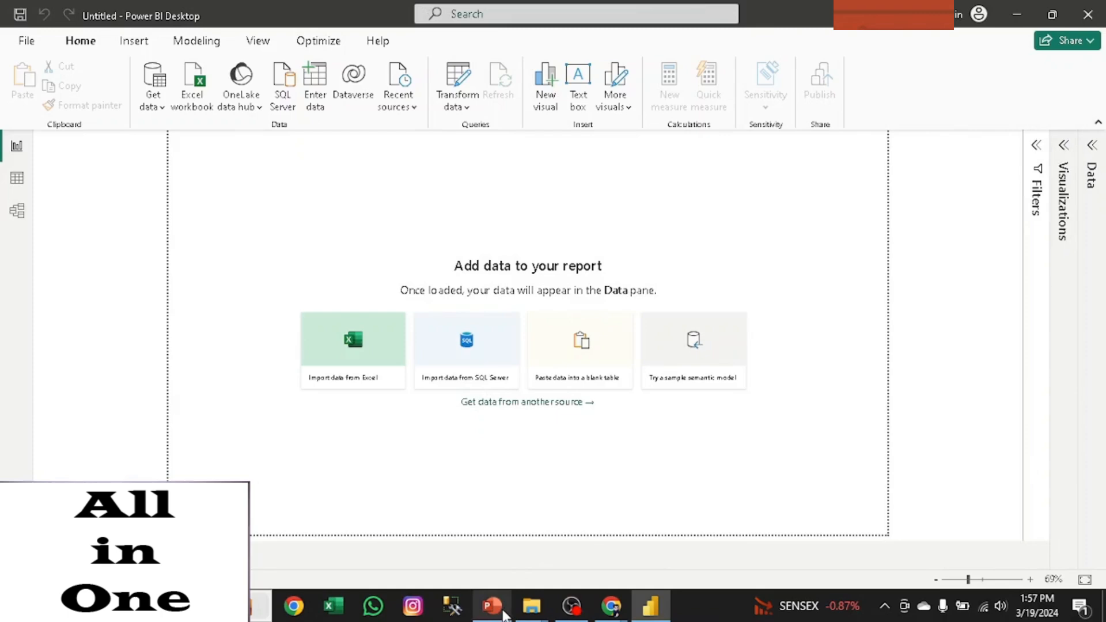
- Switch to the PowerPoint presentation, read on to the "Three Steps in Power BI" slide, and return to Power BI Desktop
click(493, 606)
mouse_move(525, 608)
key(Down)
key(Down)
key(Down)
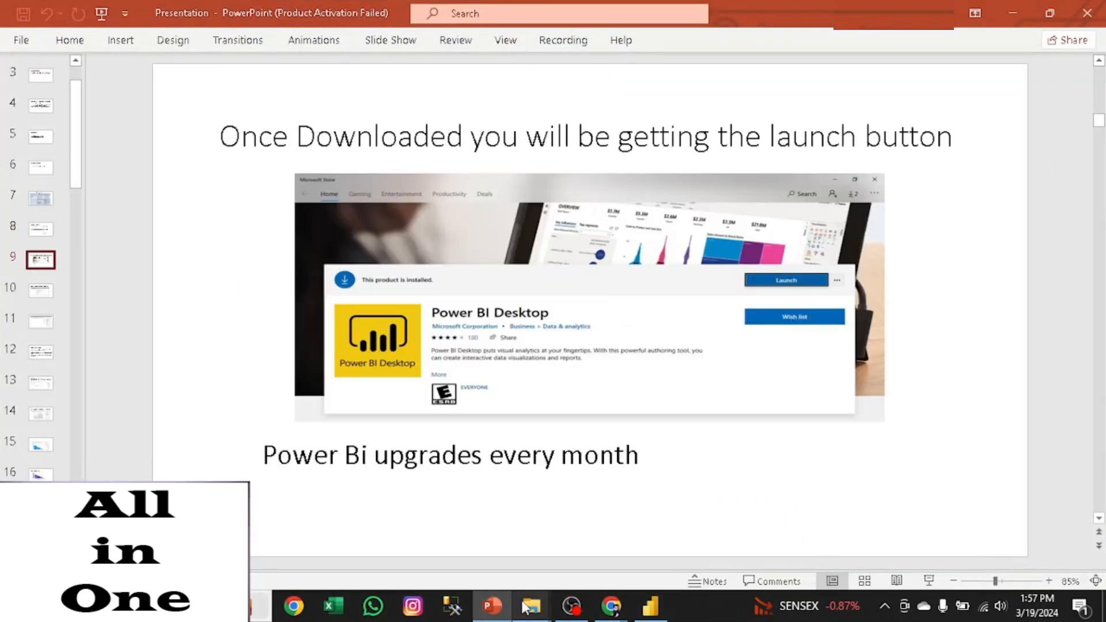
key(Down)
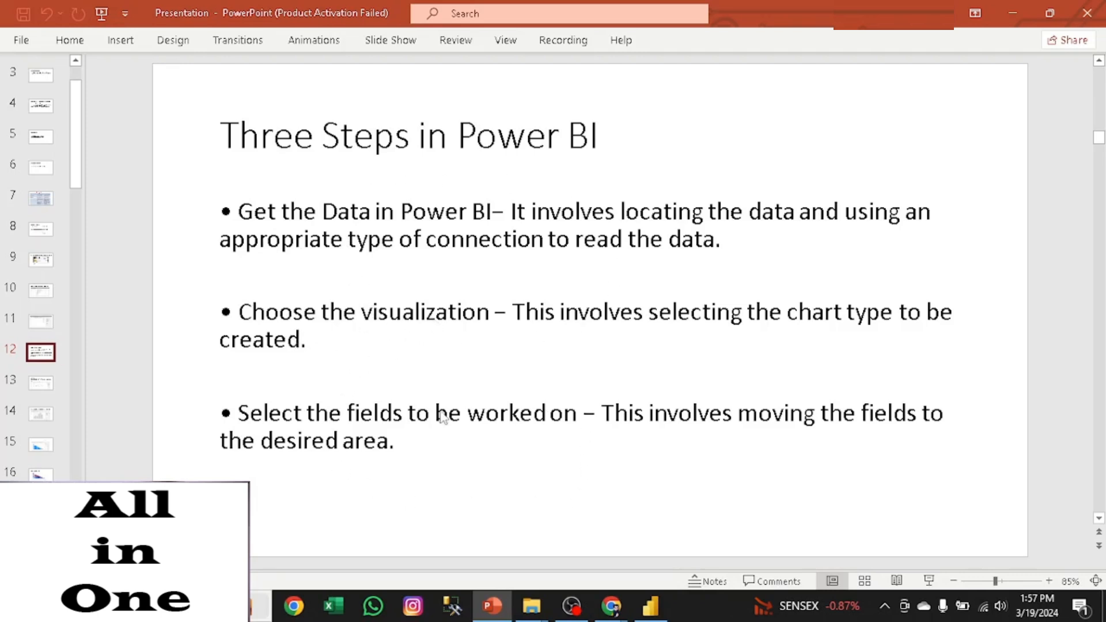
click(1015, 10)
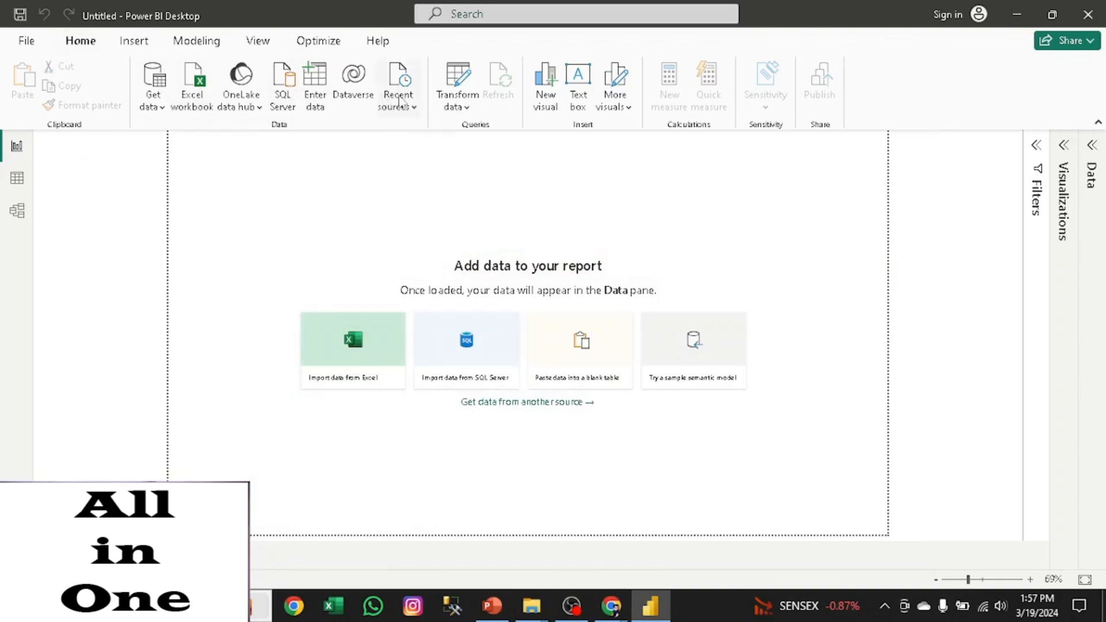
- Examine the common data sources available for import and the list of recent sources, and close both
click(160, 109)
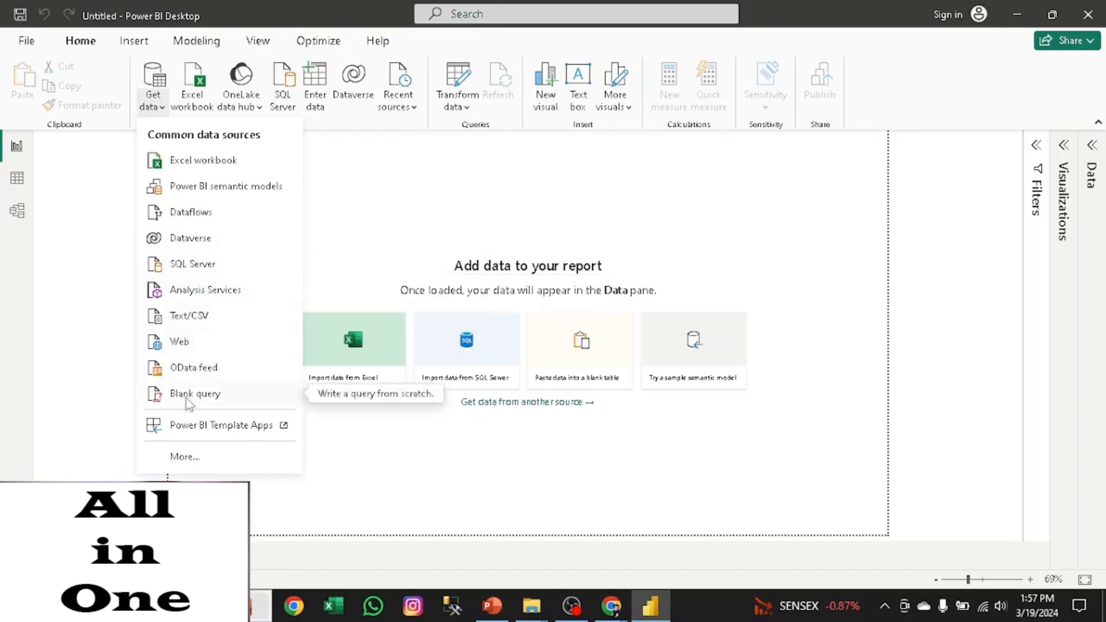
click(359, 234)
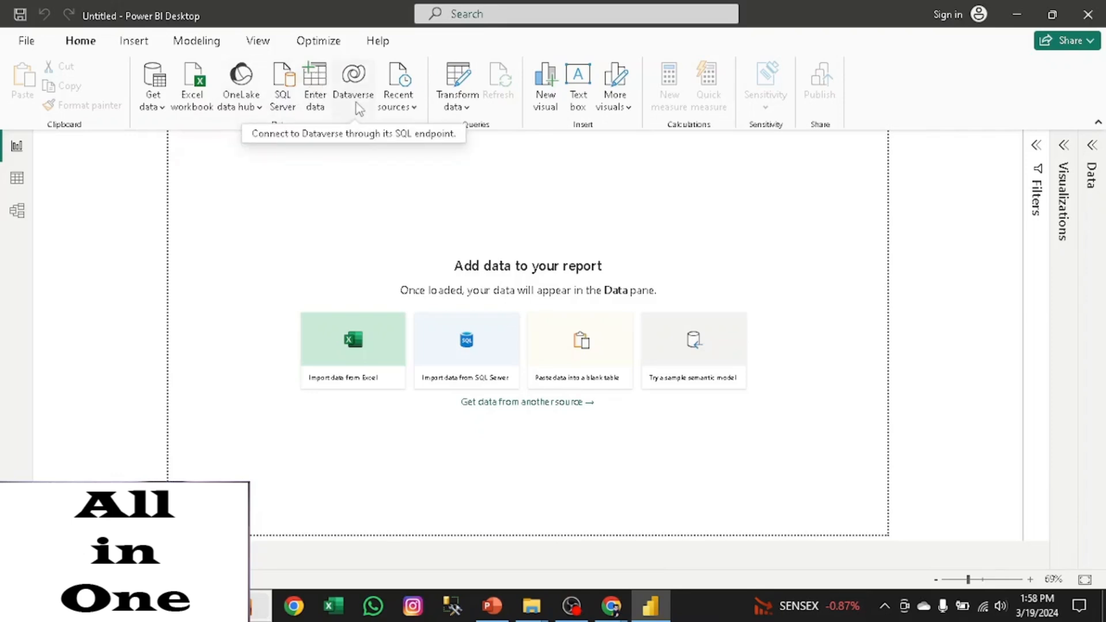
click(398, 103)
click(399, 134)
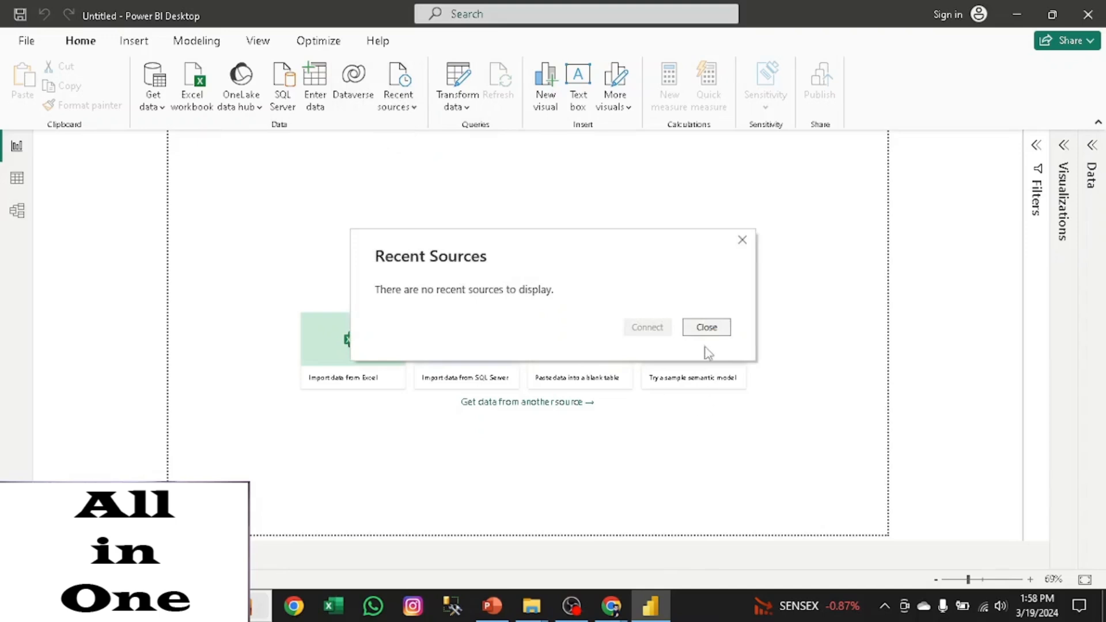
click(706, 327)
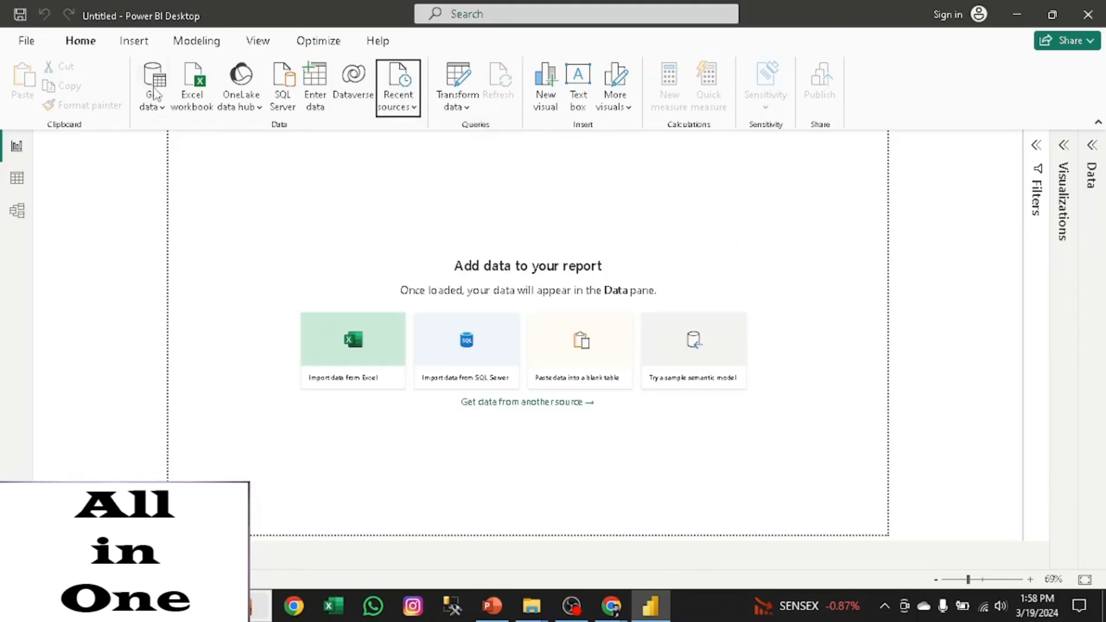
- Connect to the Excel workbook sales in the Desktop folder power BI and show its sheets for import
click(191, 98)
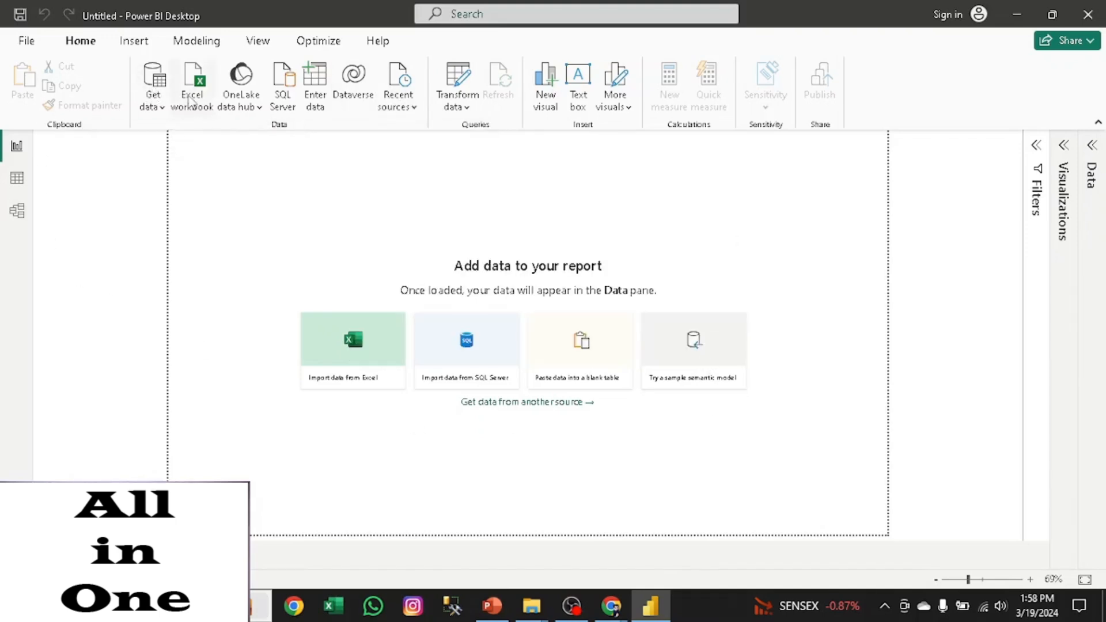
click(237, 113)
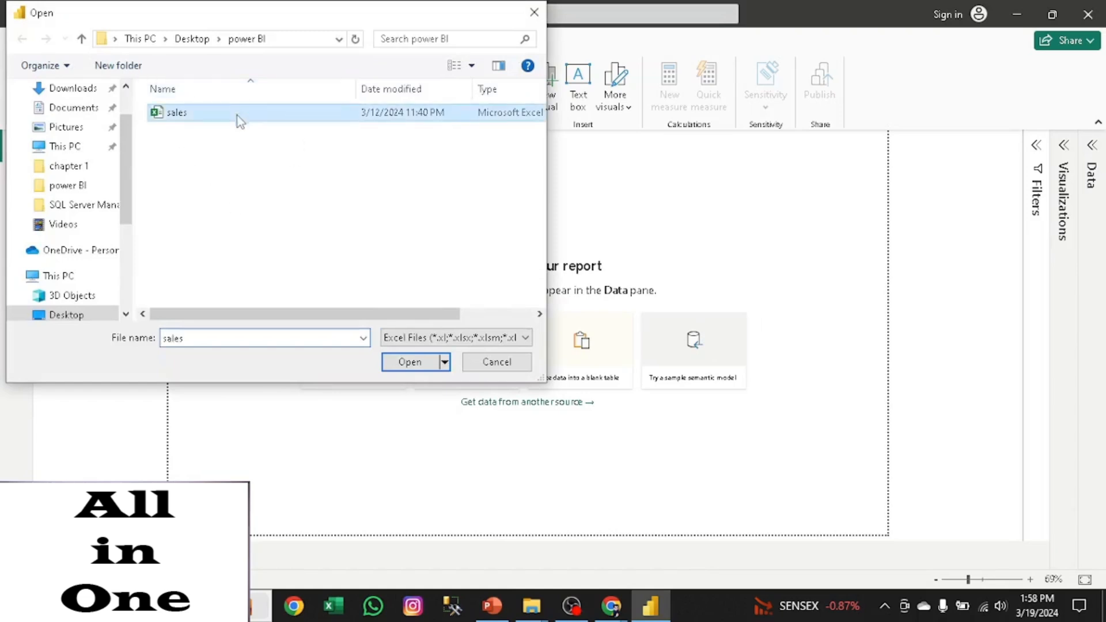
click(409, 362)
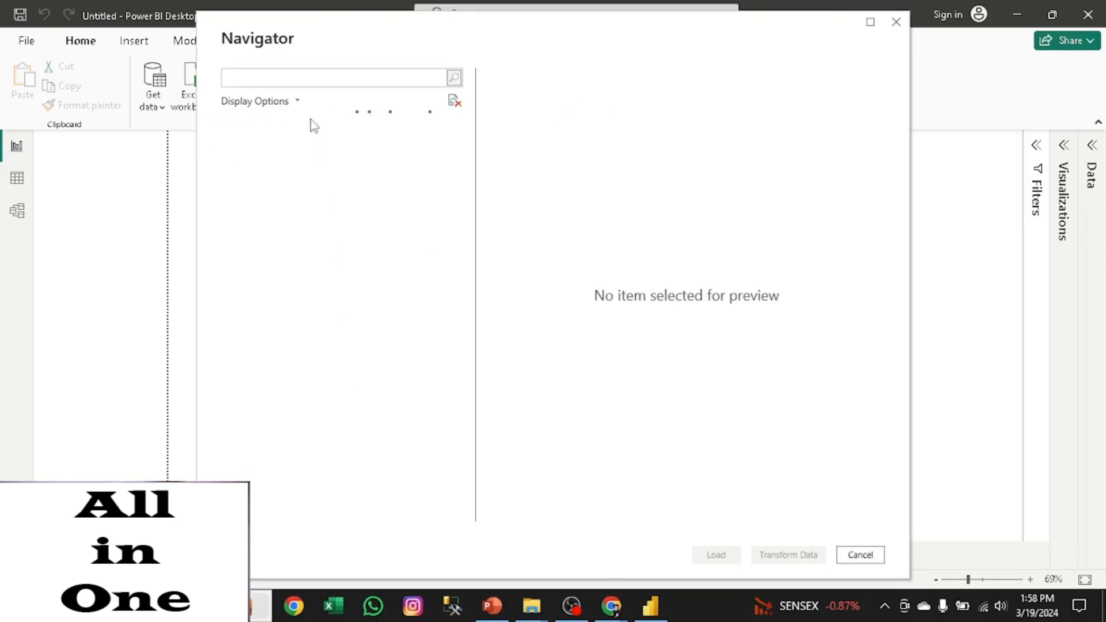
click(227, 126)
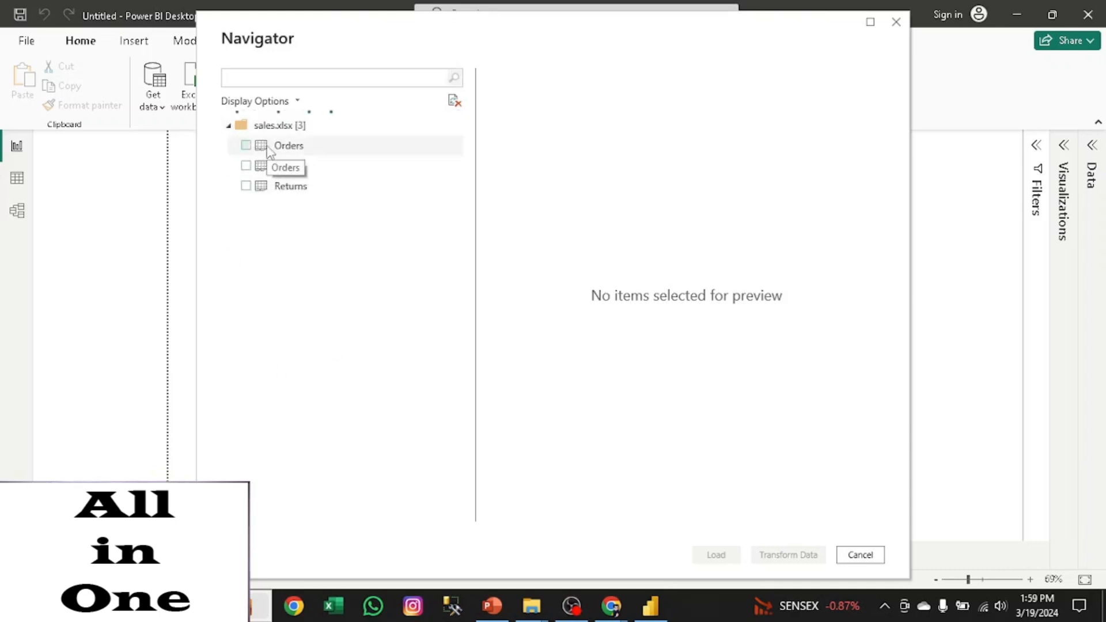
- Preview the Orders sheet across to its Profit column and mark it for import
click(270, 149)
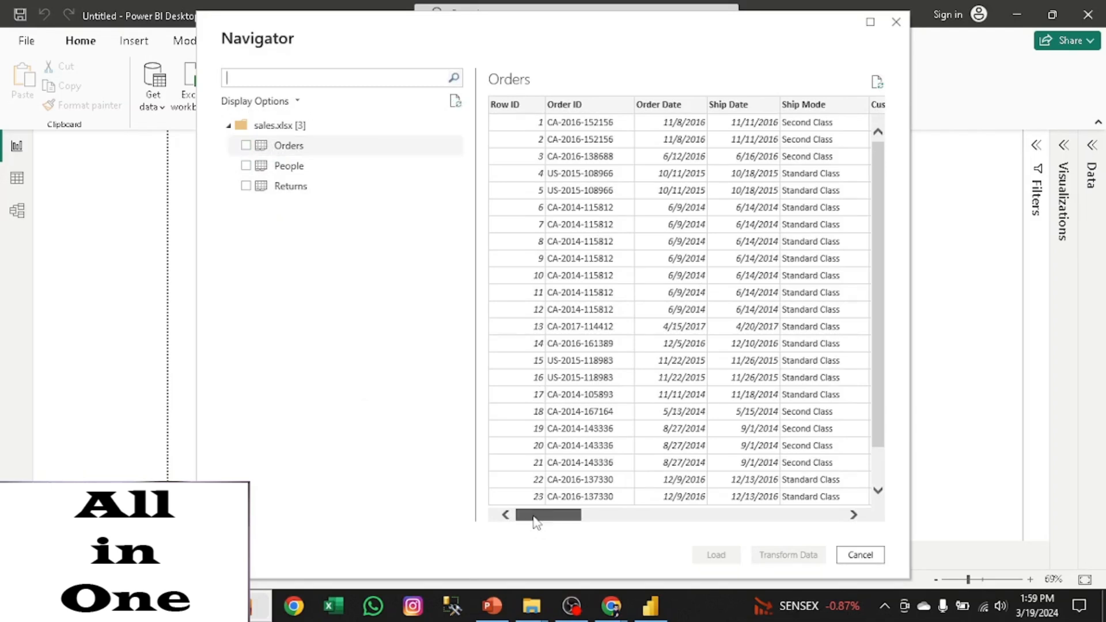
drag(534, 516, 544, 517)
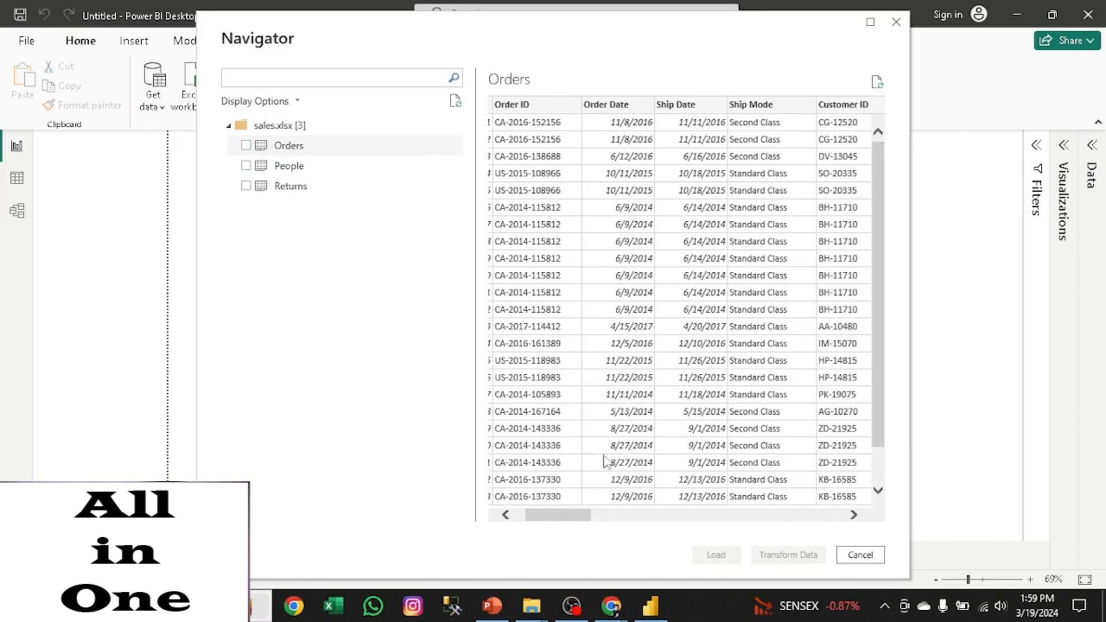
drag(558, 517, 820, 519)
click(248, 146)
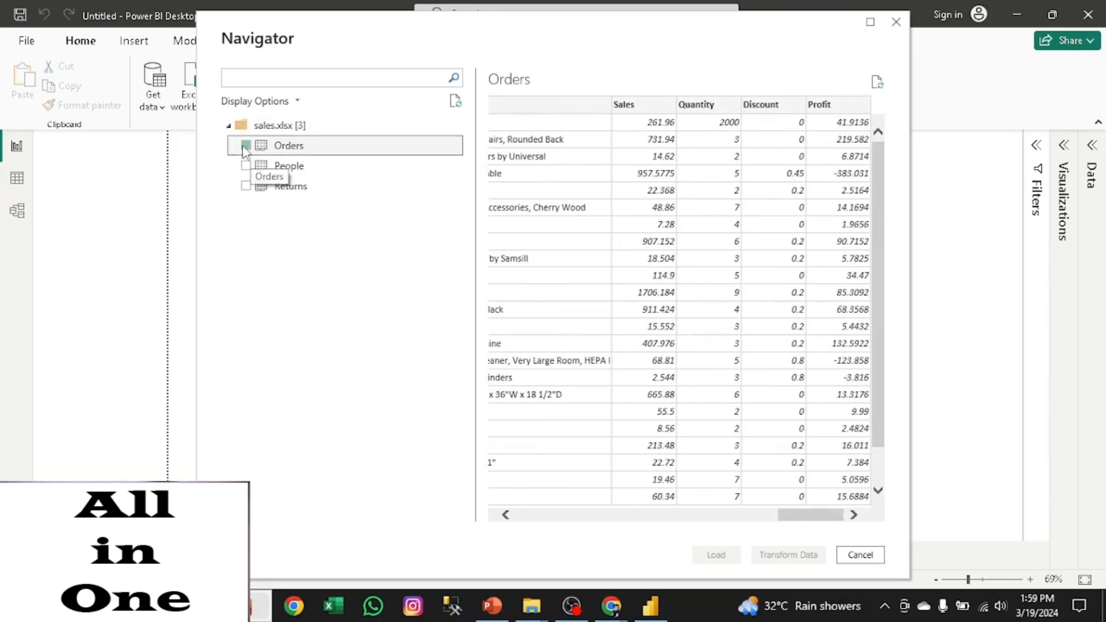
- Preview the People and Returns sheets, return to the Orders preview, and load only Orders into the model
click(279, 171)
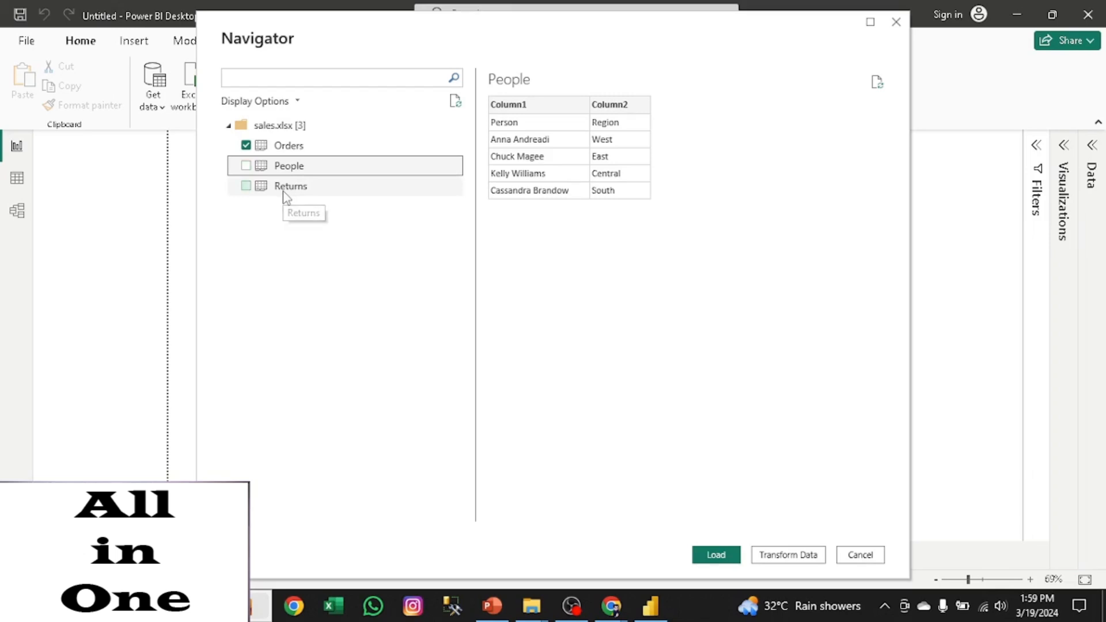
click(287, 198)
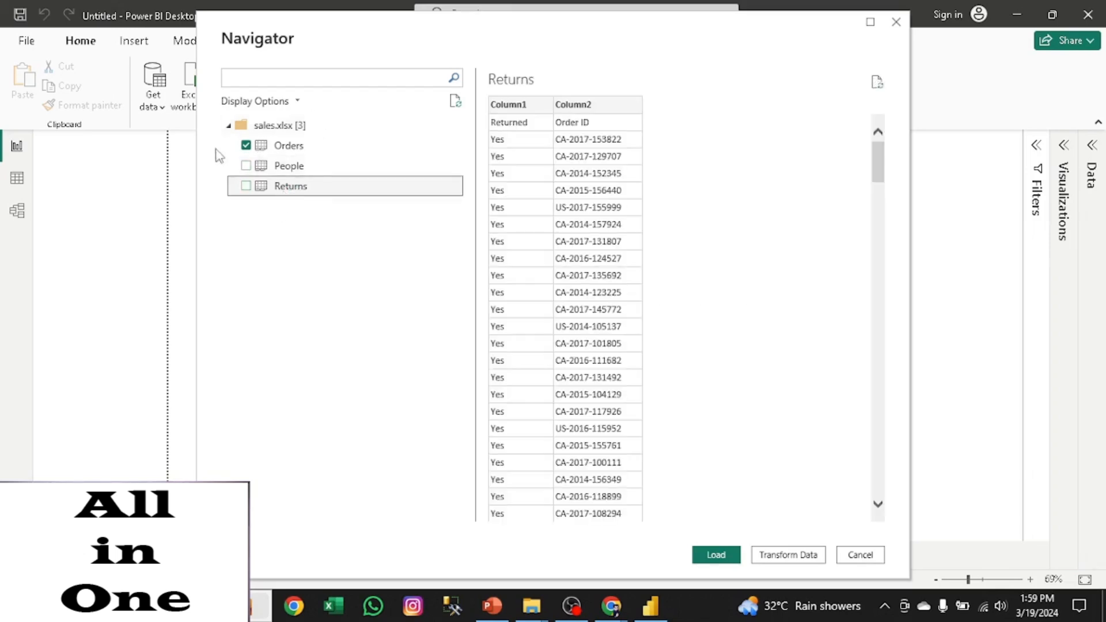
click(290, 151)
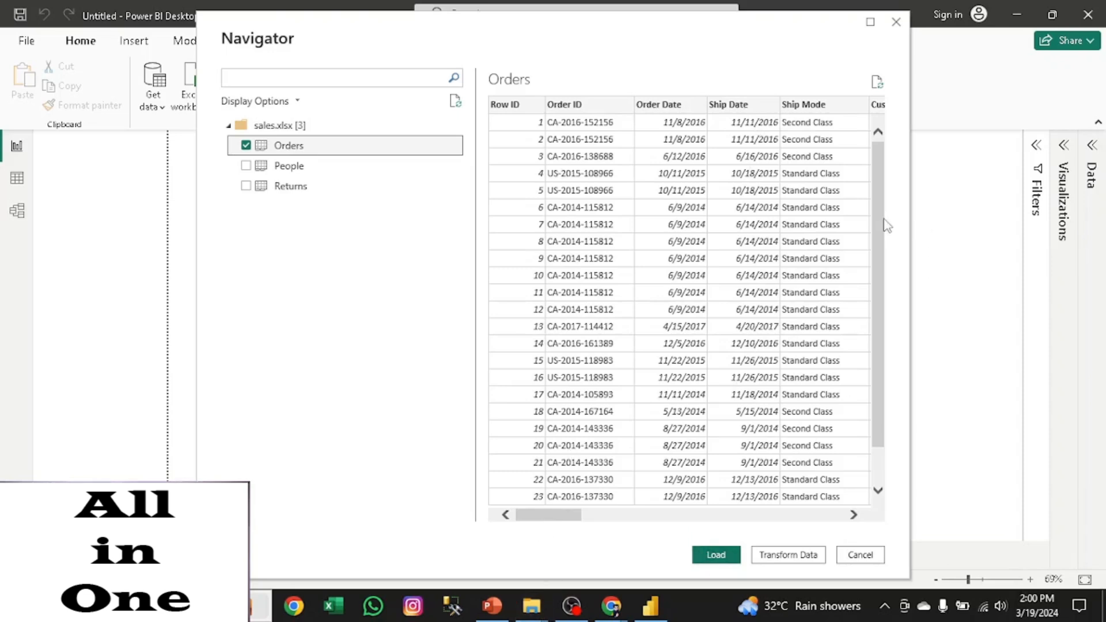
click(718, 555)
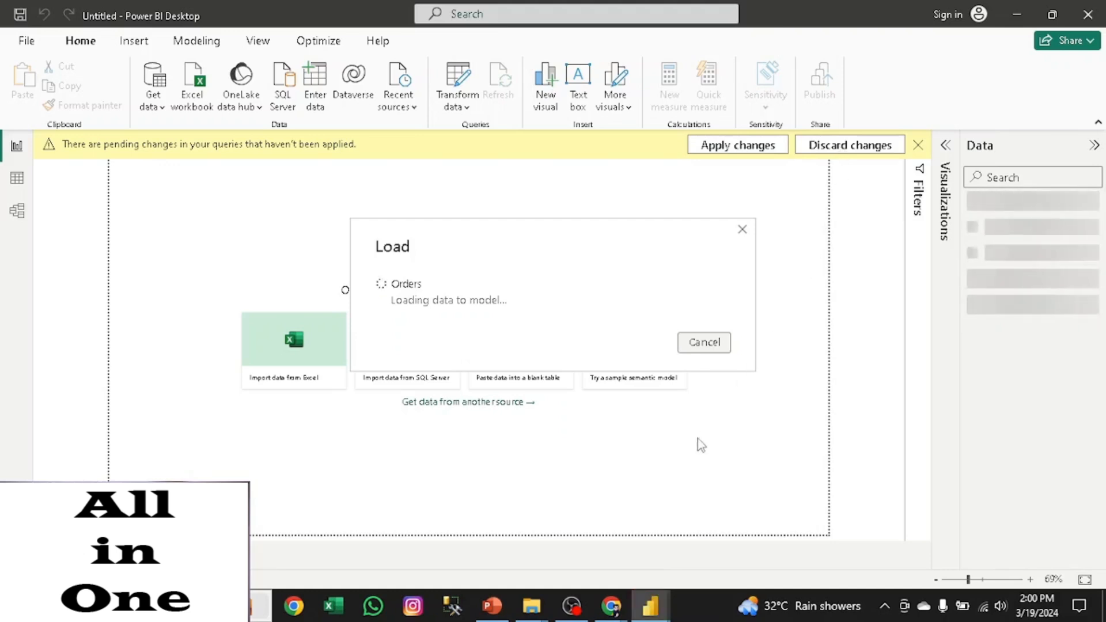
mouse_move(651, 606)
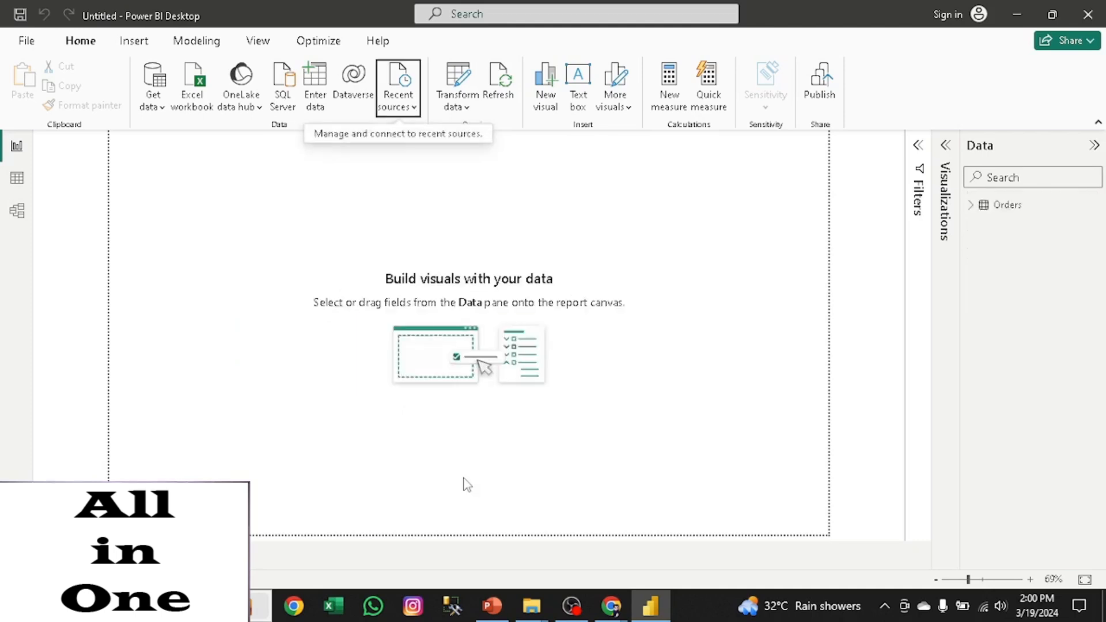
- Expand the loaded Orders table and examine its full list of fields
click(1094, 147)
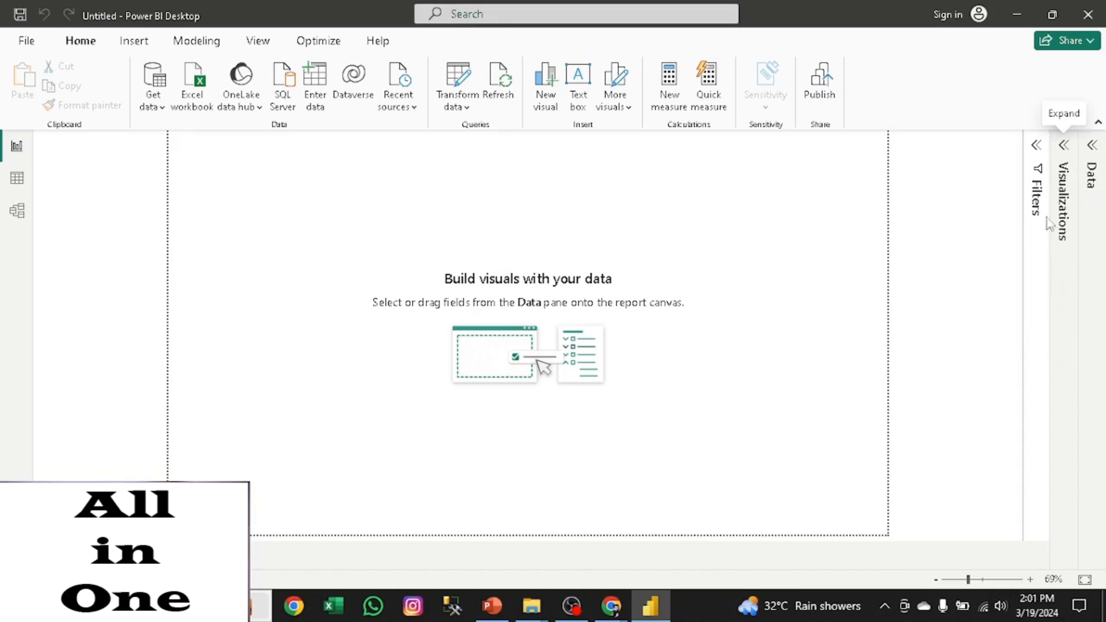
click(1094, 152)
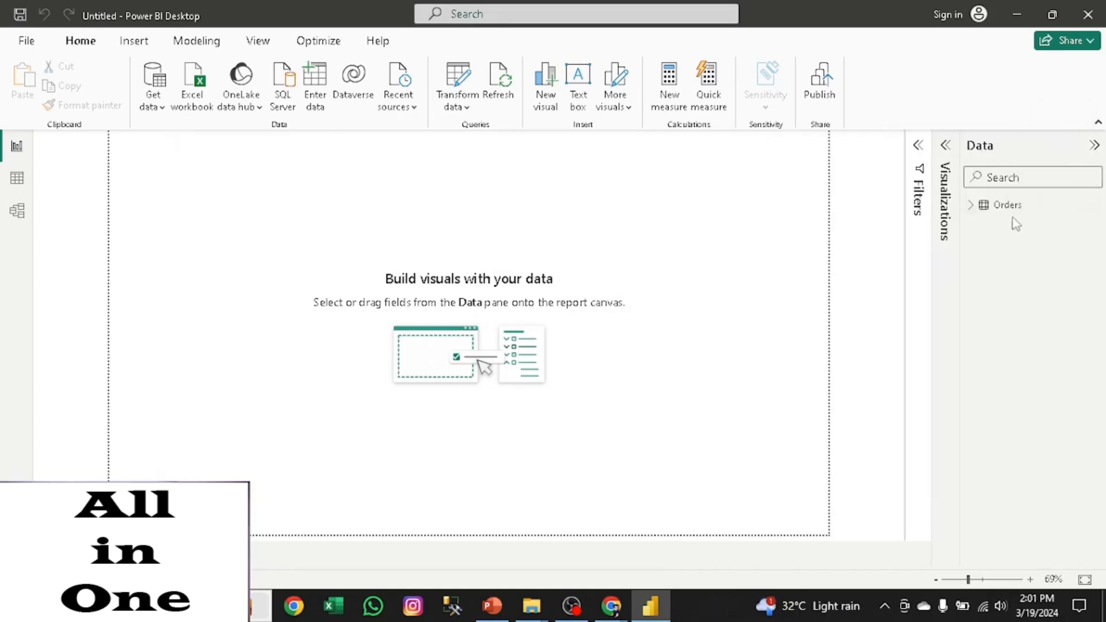
click(971, 206)
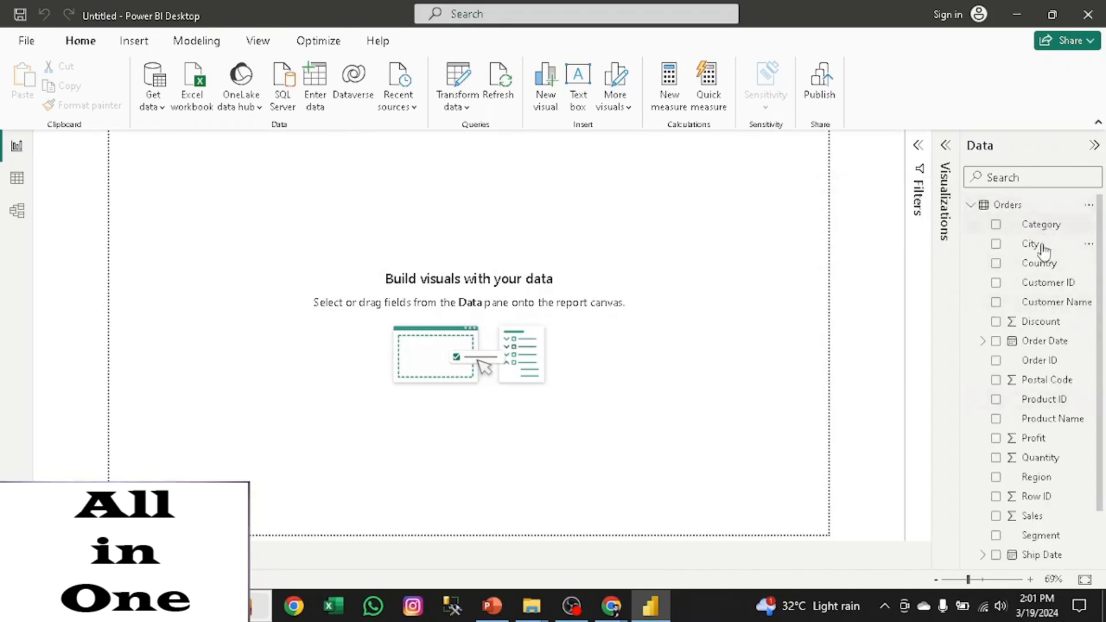
scroll(1102, 358, down, 3)
scroll(1102, 380, up, 3)
drag(1101, 378, 1103, 328)
drag(1102, 347, 1102, 402)
scroll(1103, 432, up, 3)
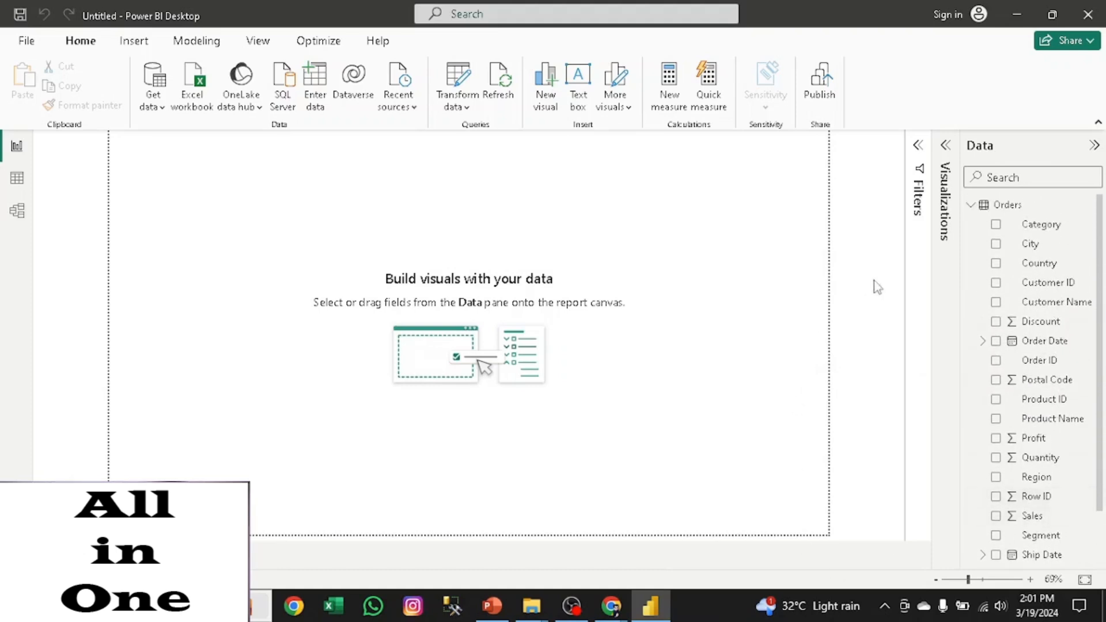
- Set the data category of the Postal Code field in the Orders table to Postal code
click(1016, 384)
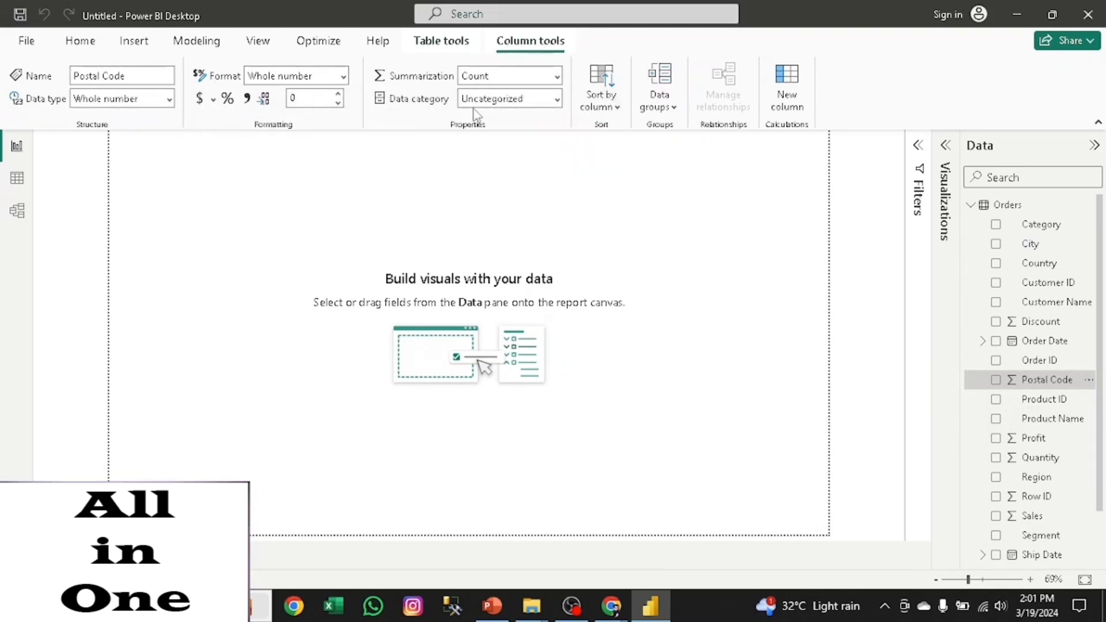
click(556, 104)
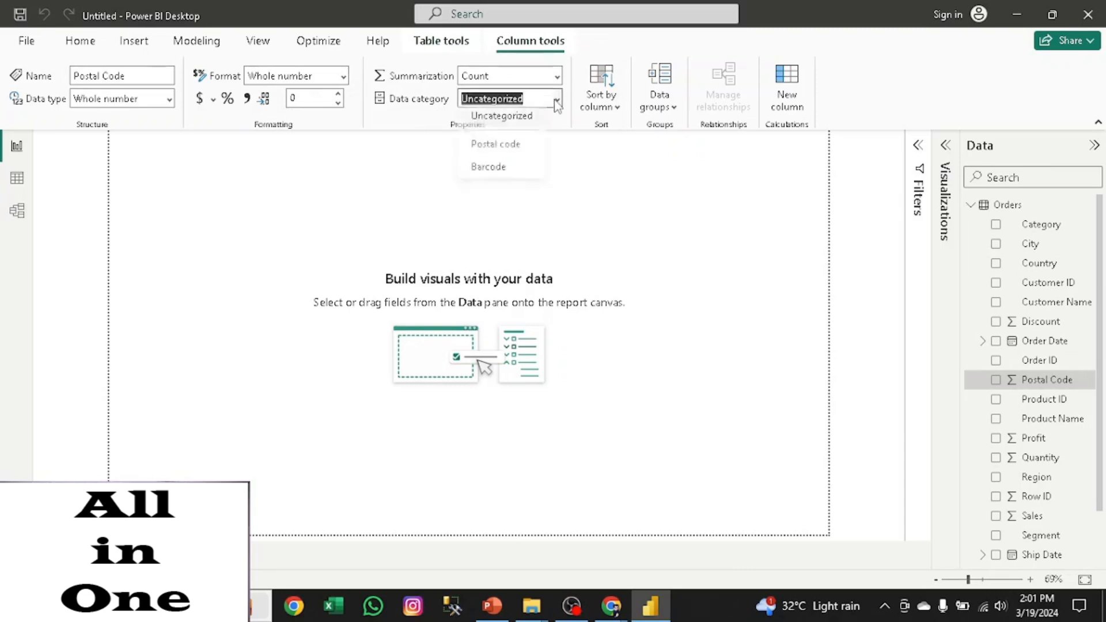
click(519, 148)
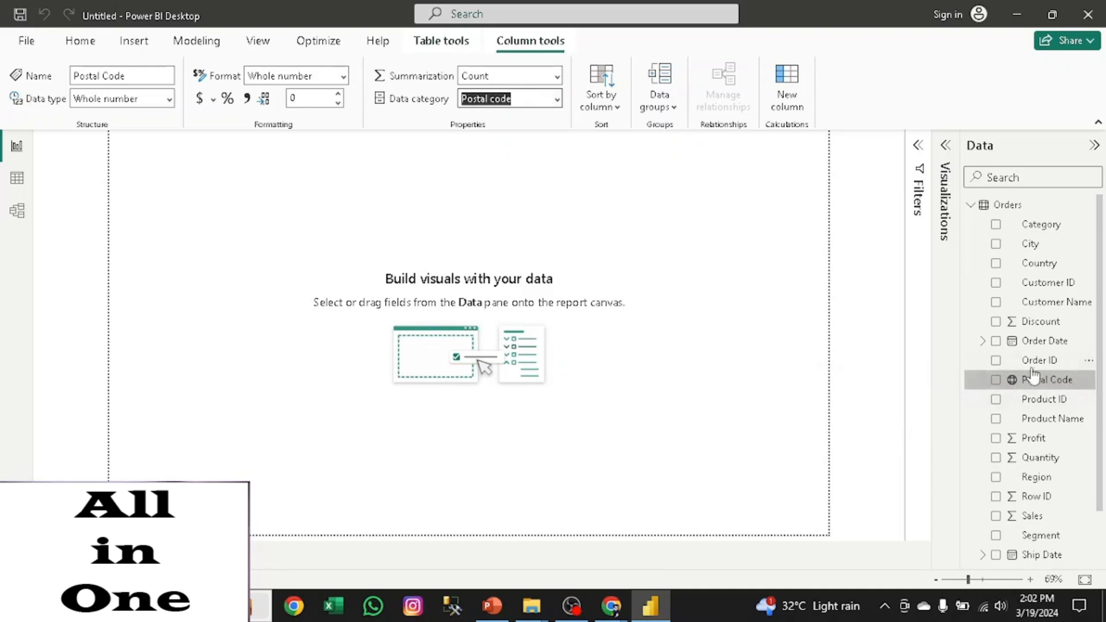
- Set the data category of the Country field in the Orders table to County
click(1032, 267)
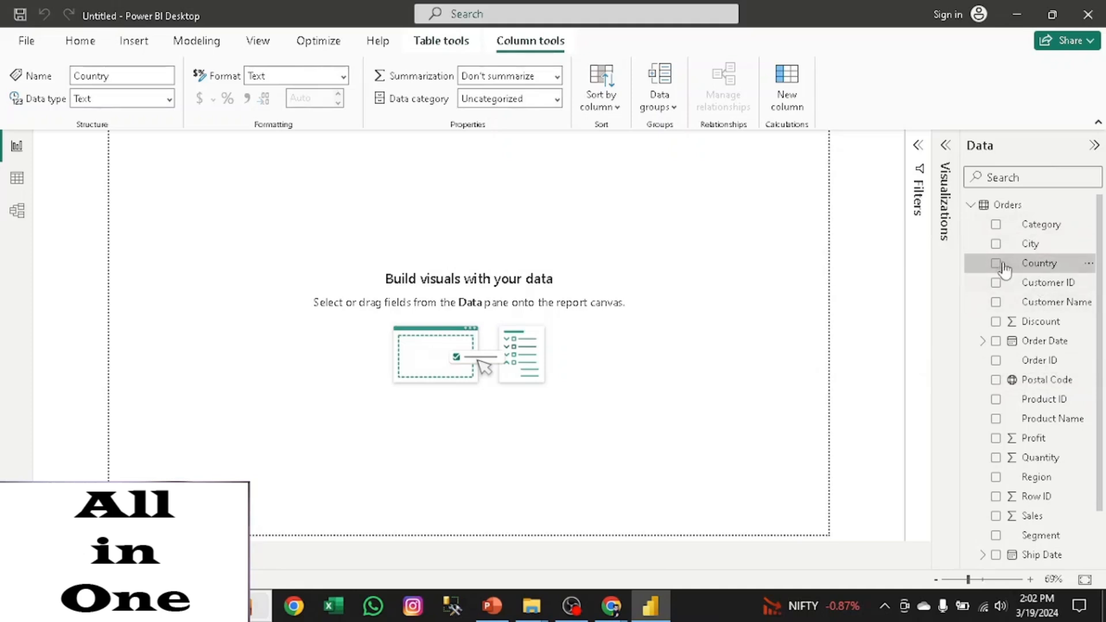
click(556, 101)
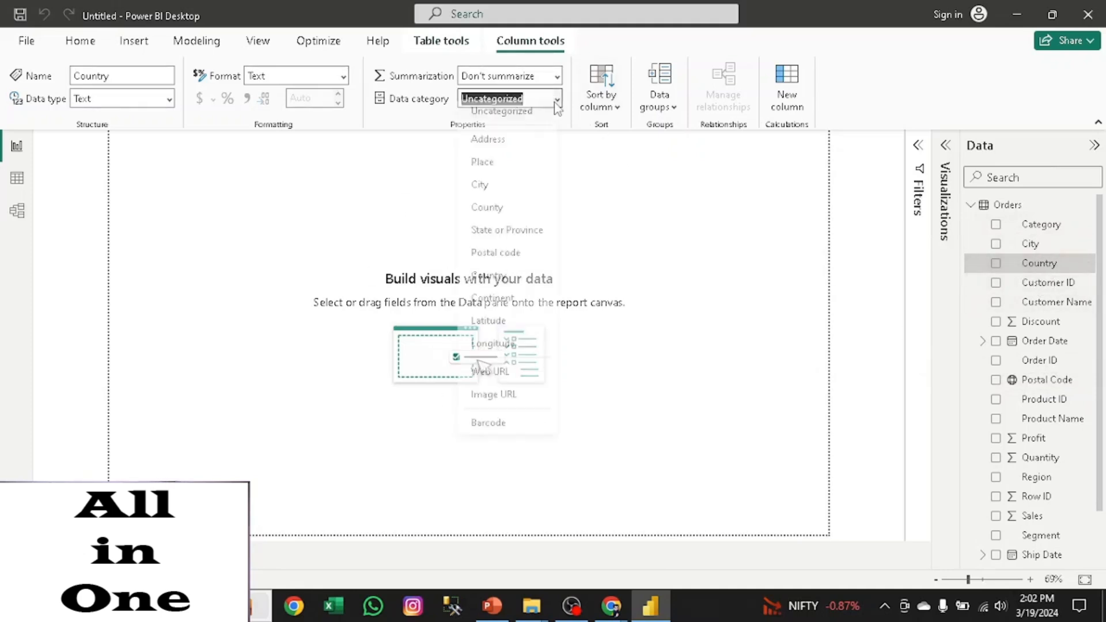
click(492, 220)
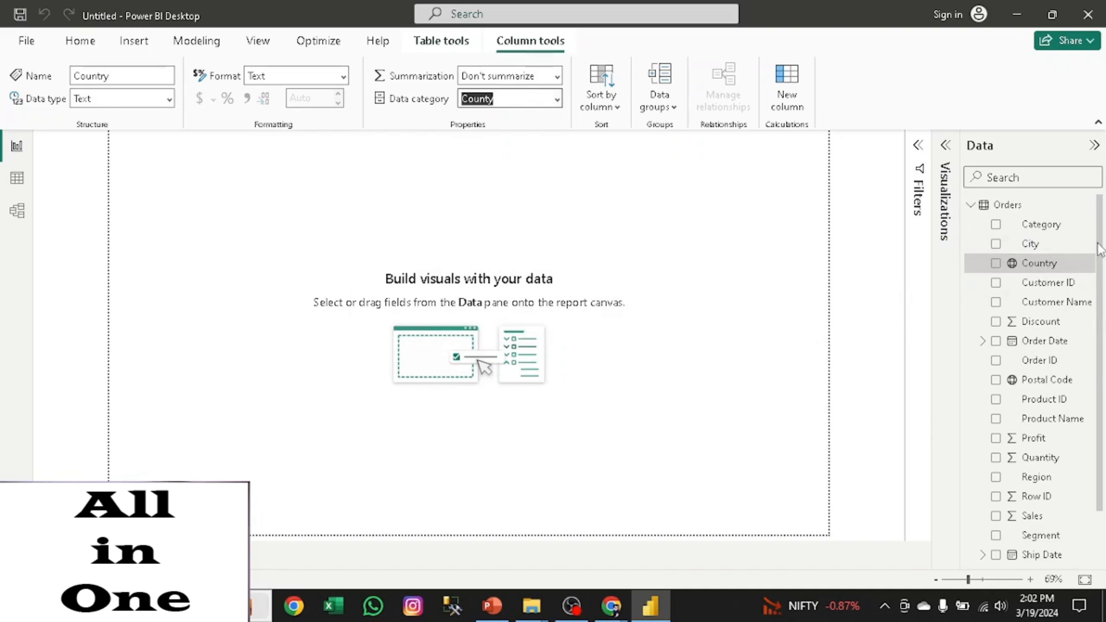
- Examine the date hierarchy levels under the Order Date field and collapse them again
scroll(1098, 249, down, 1)
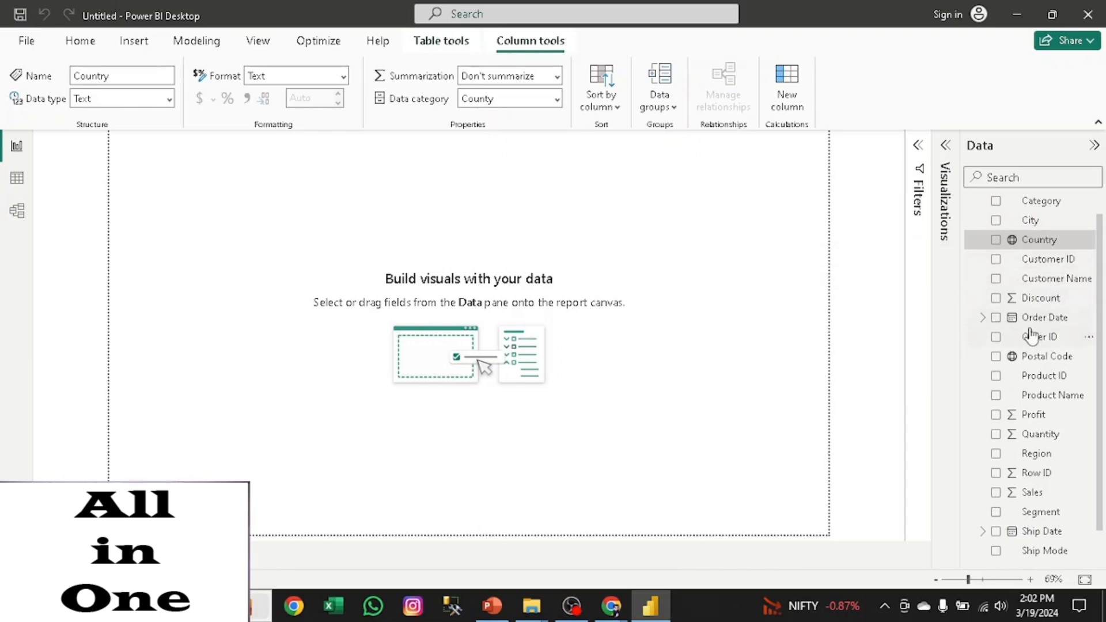
click(984, 318)
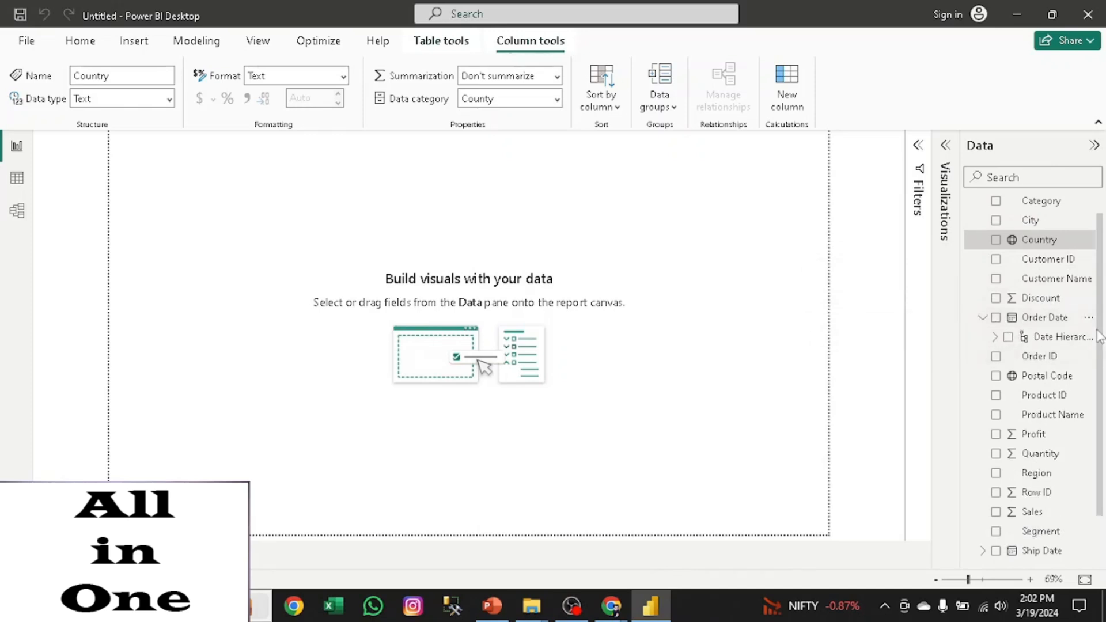
scroll(1101, 337, down, 2)
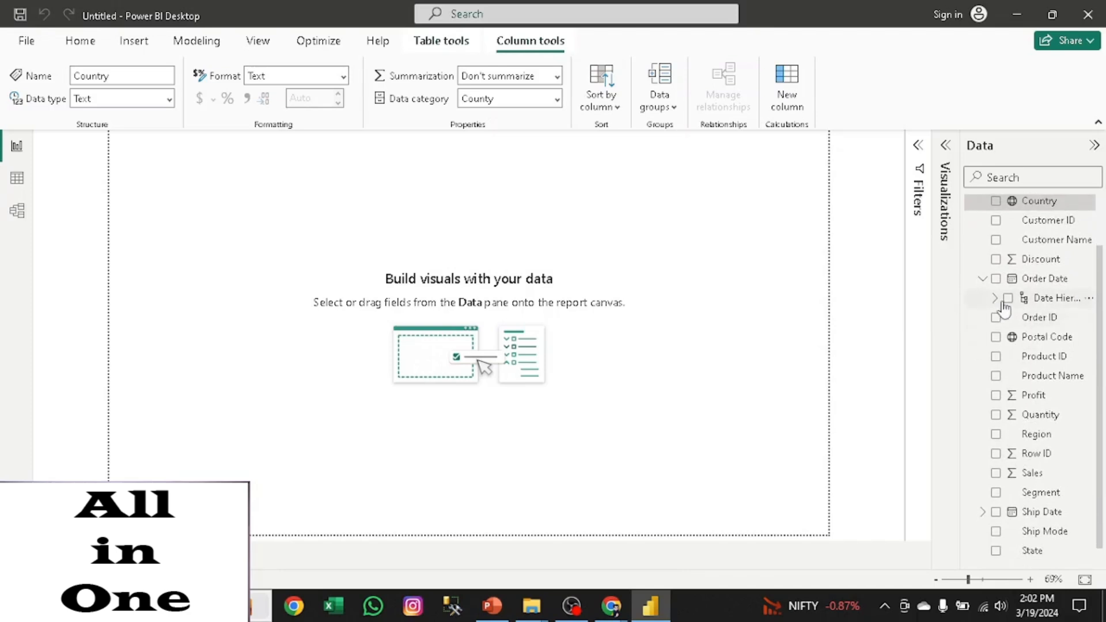
click(996, 299)
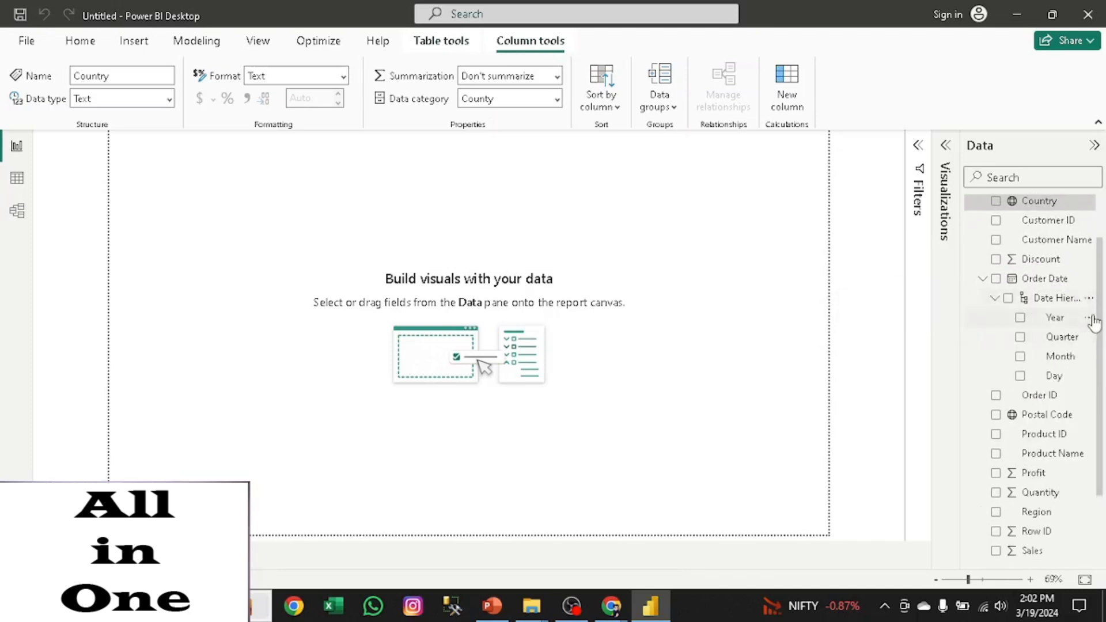
scroll(1101, 300, down, 2)
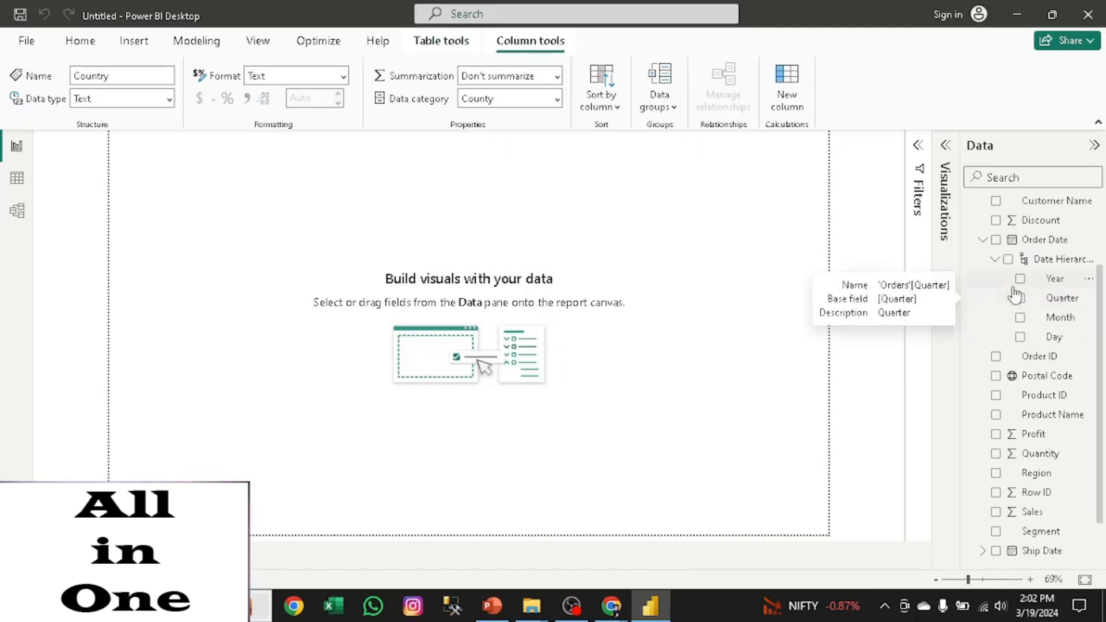
click(995, 261)
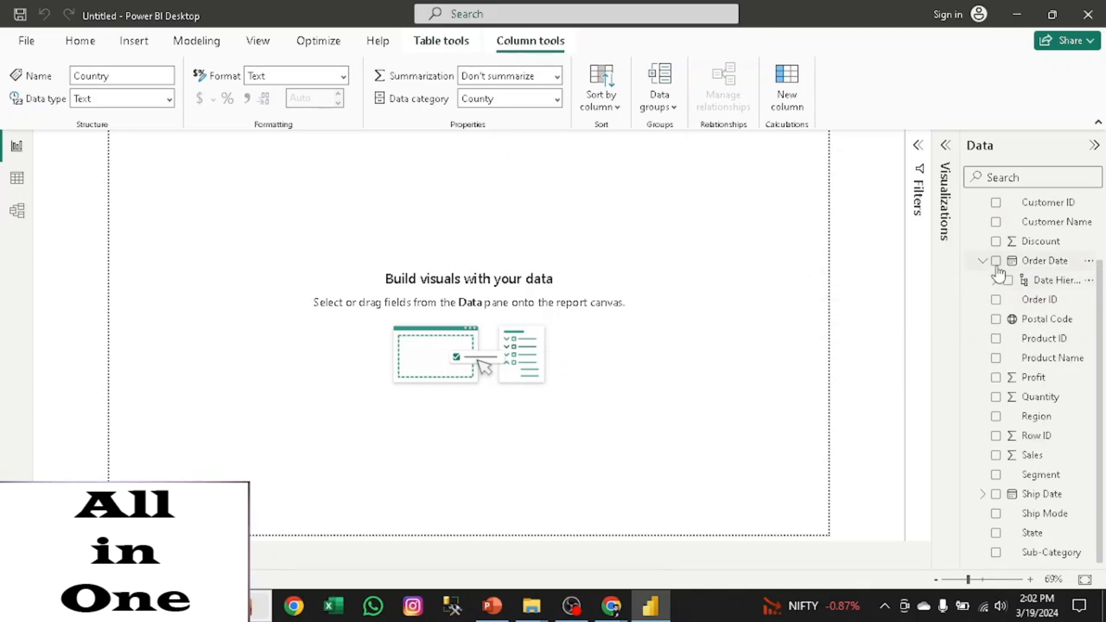
click(984, 259)
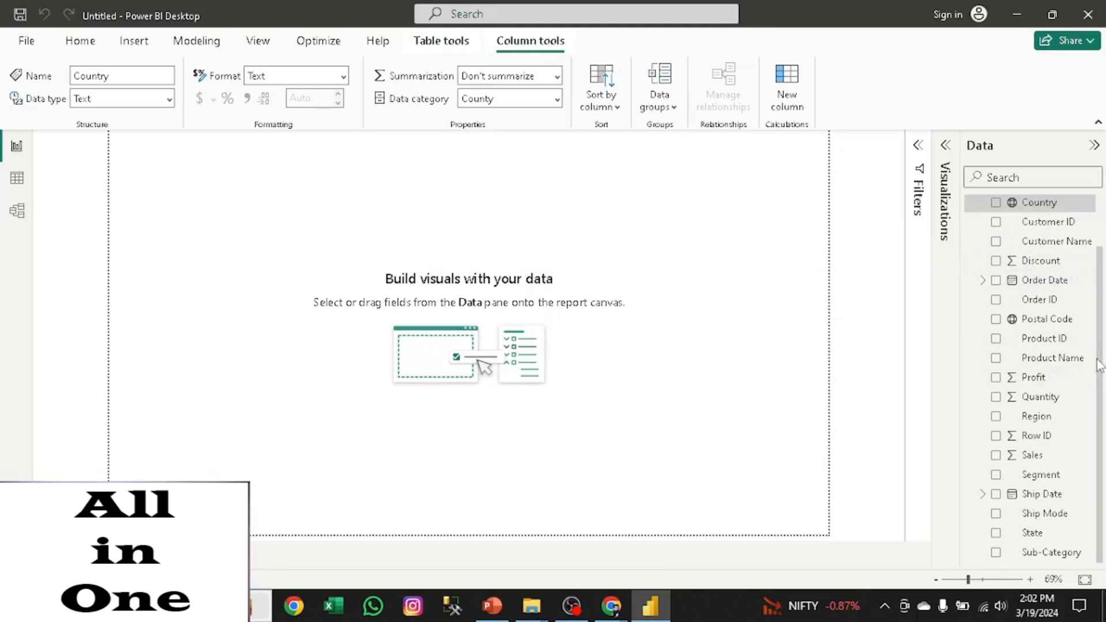
- Examine the date hierarchy levels under Ship Date, collapse them, and hide the list of data fields
click(980, 495)
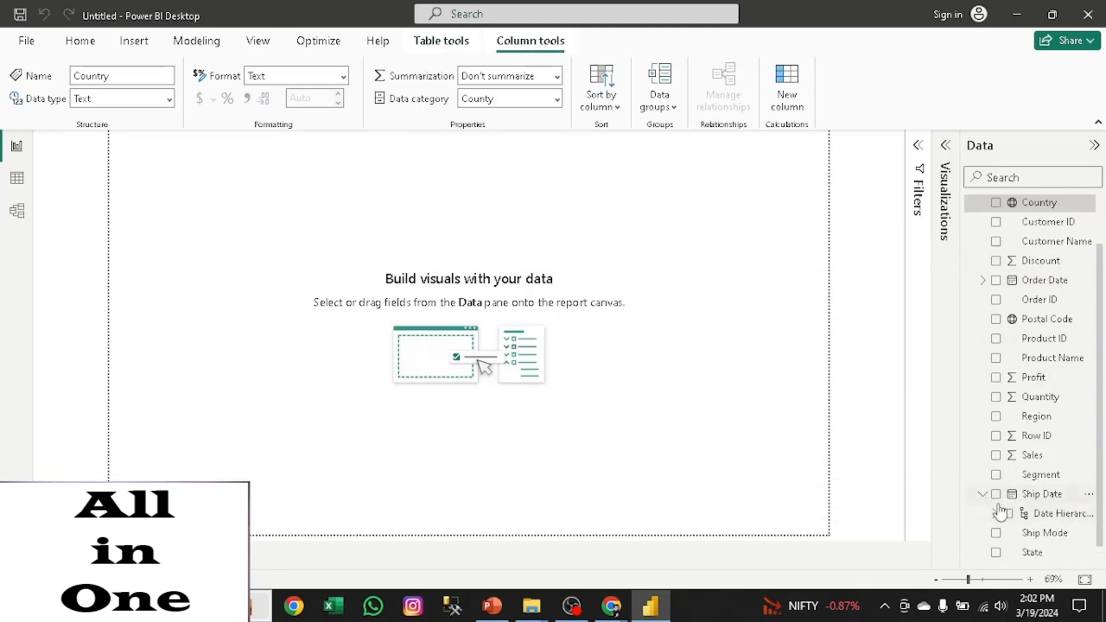
click(995, 514)
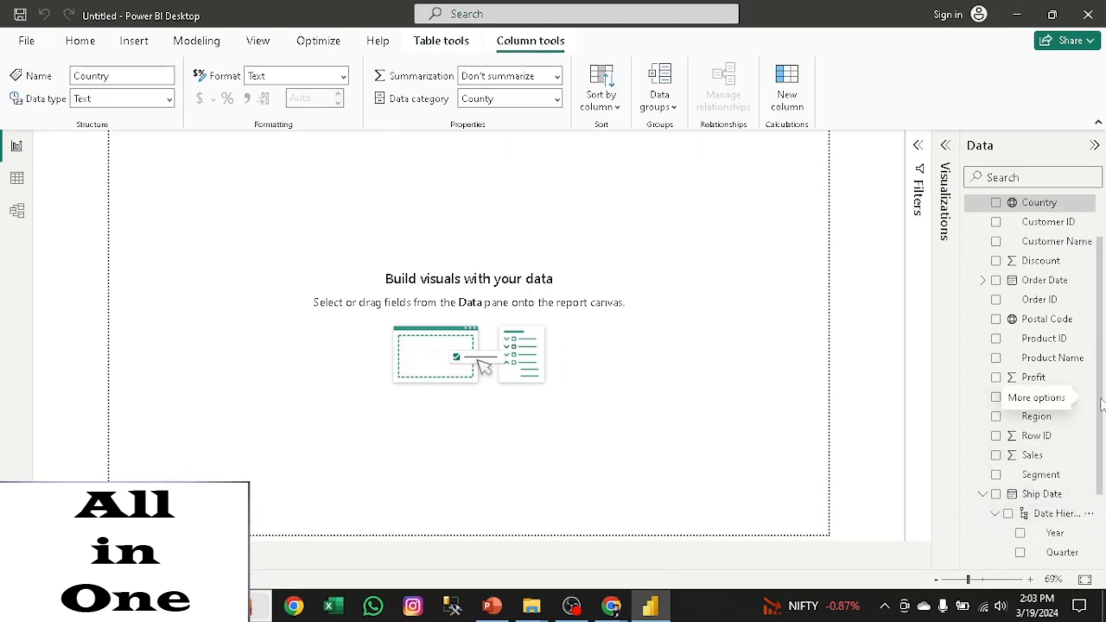
scroll(1071, 415, down, 3)
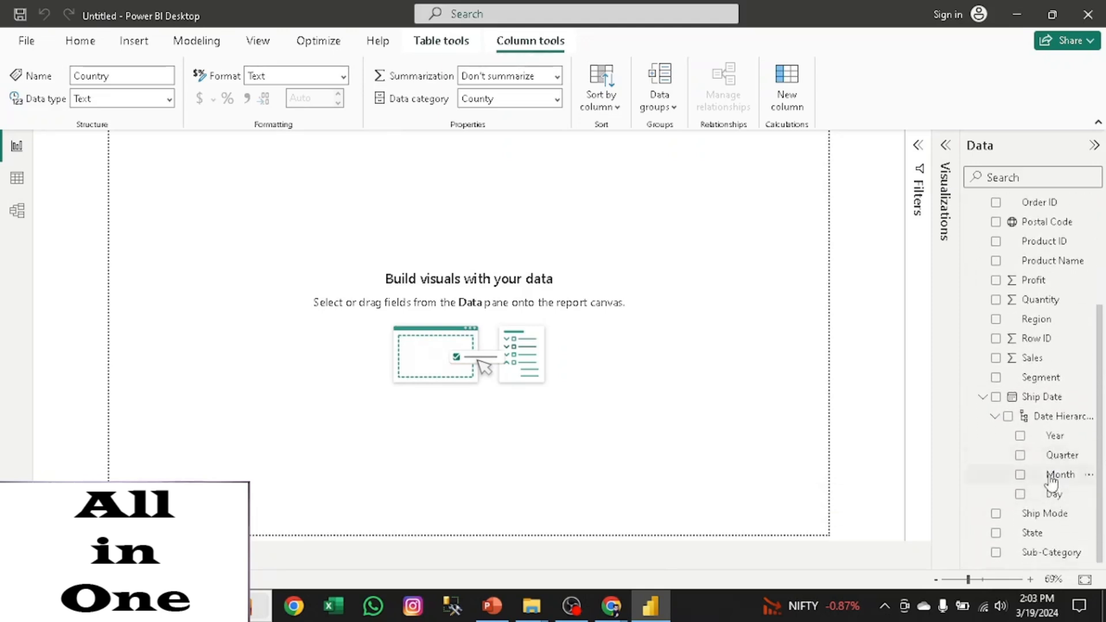
click(996, 418)
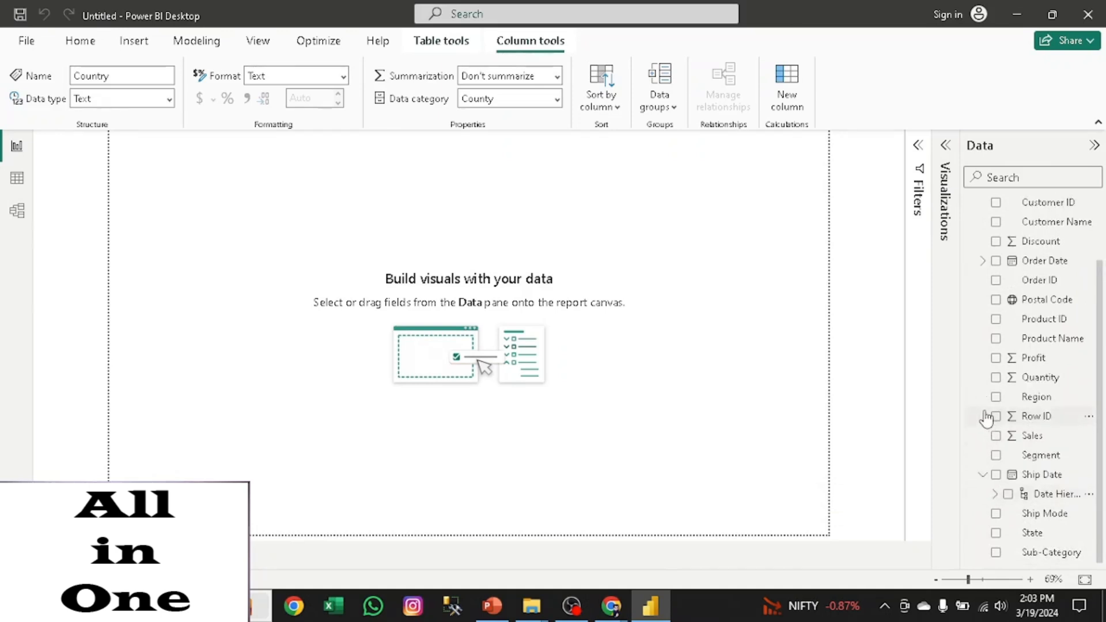
click(981, 477)
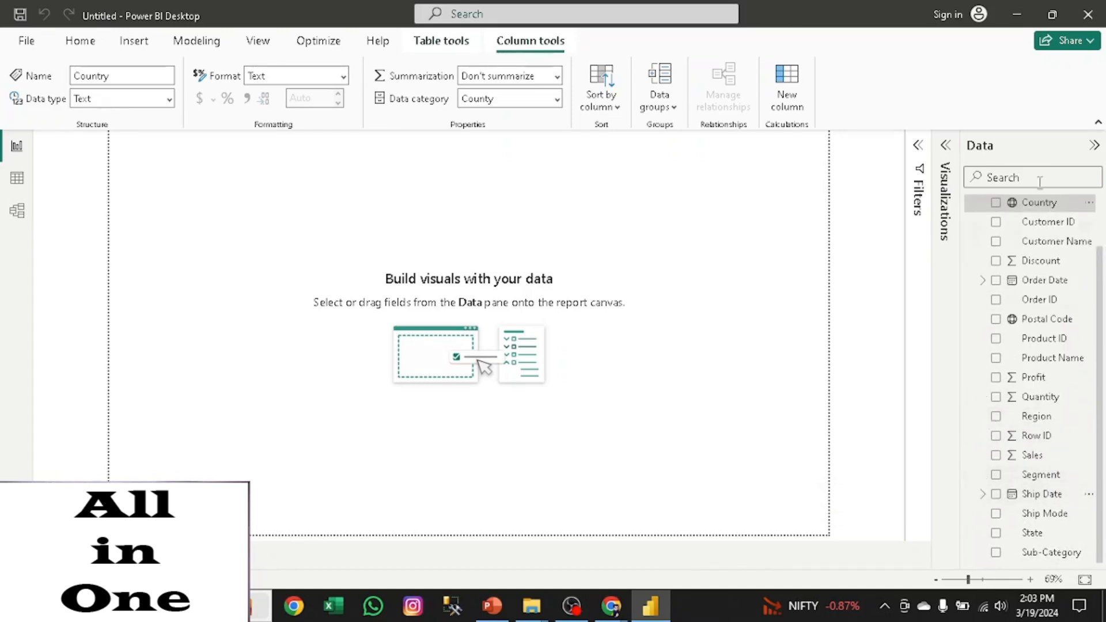
click(1094, 146)
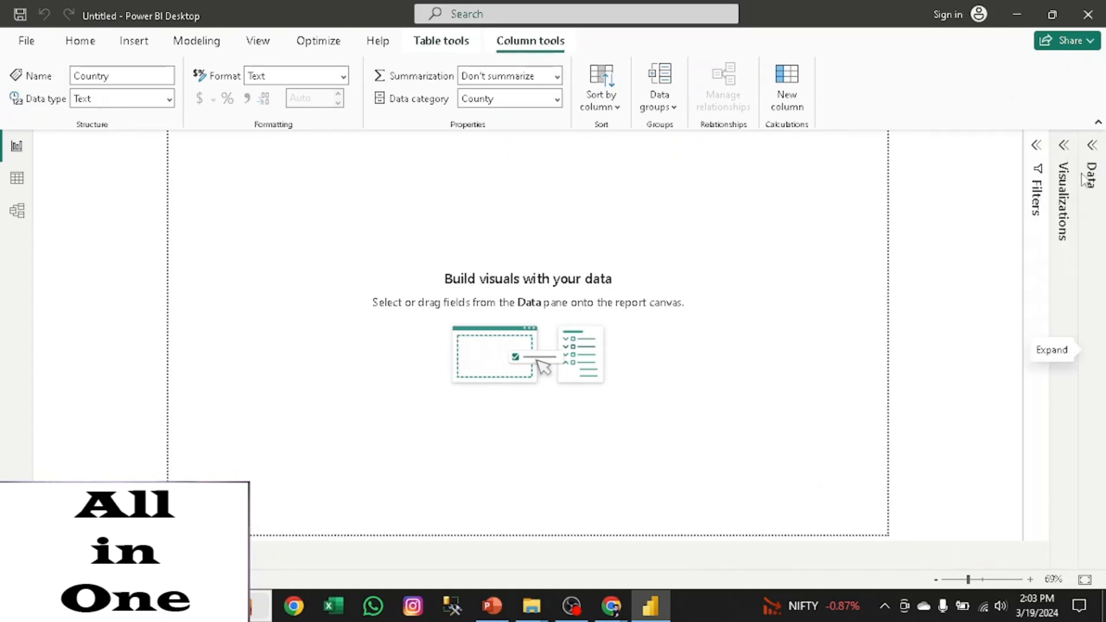
- Look over the visual types, page formatting options and filter areas, and show the Orders fields beside the visual types
click(1063, 149)
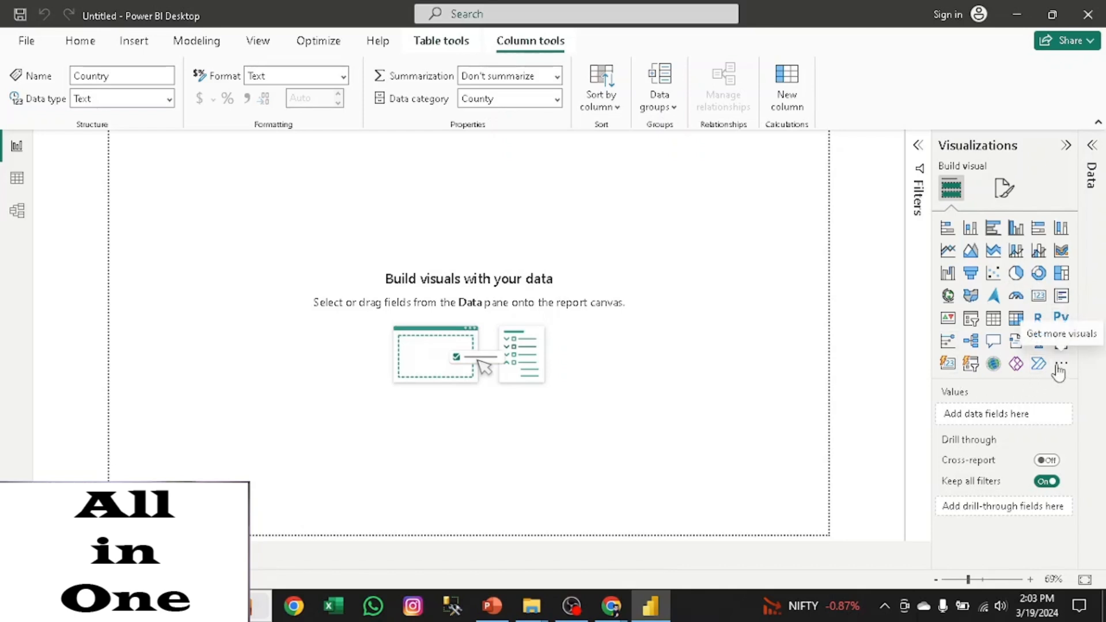
click(1004, 192)
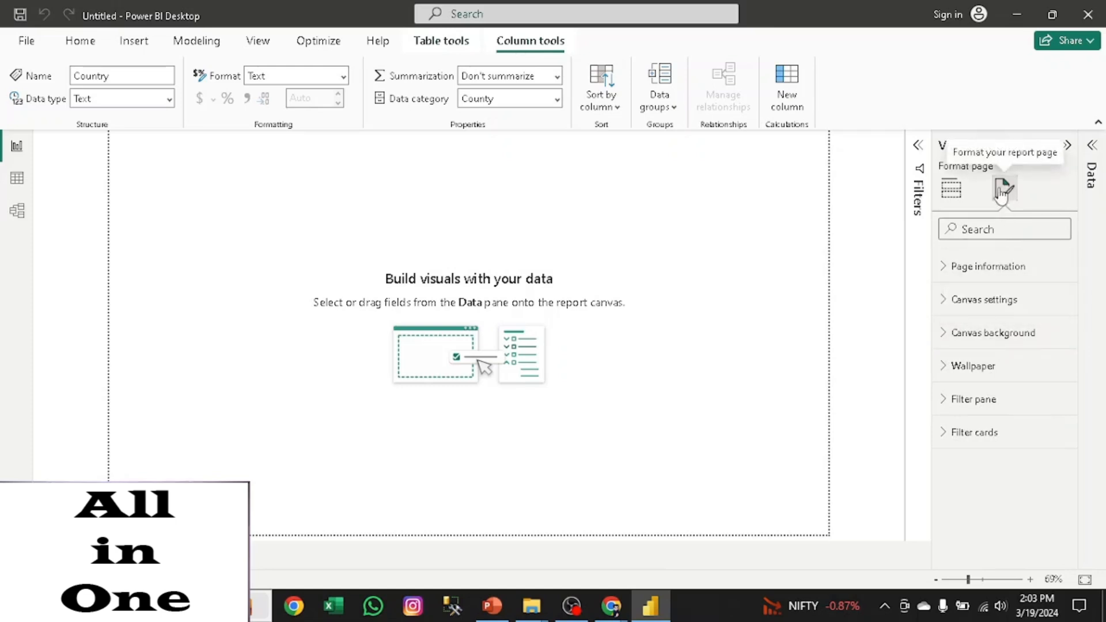
click(952, 196)
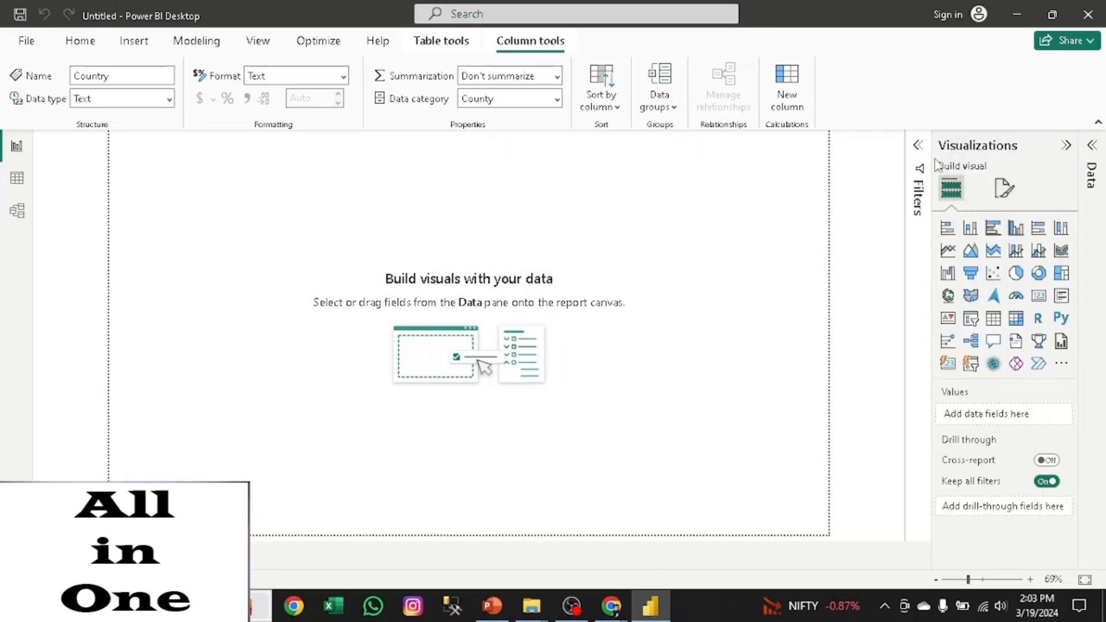
click(919, 149)
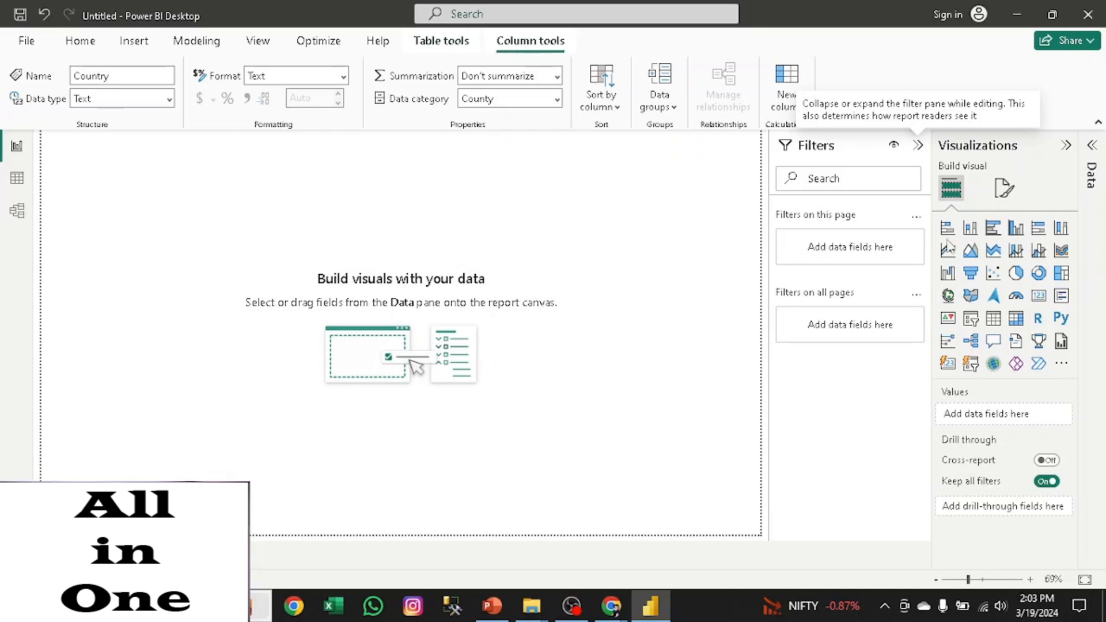
click(918, 149)
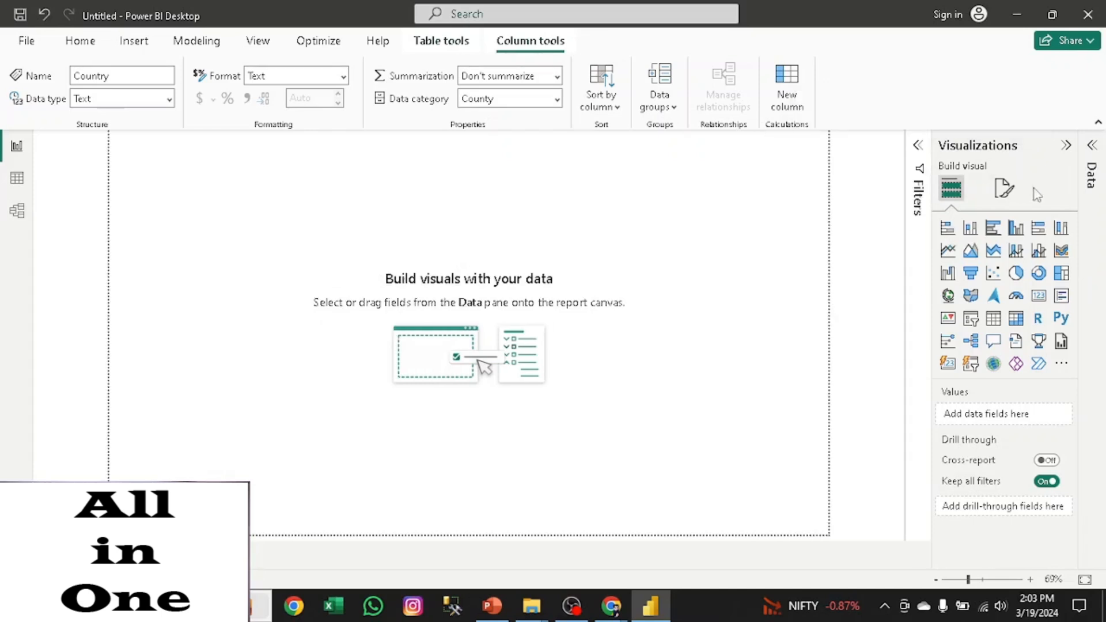
click(1094, 147)
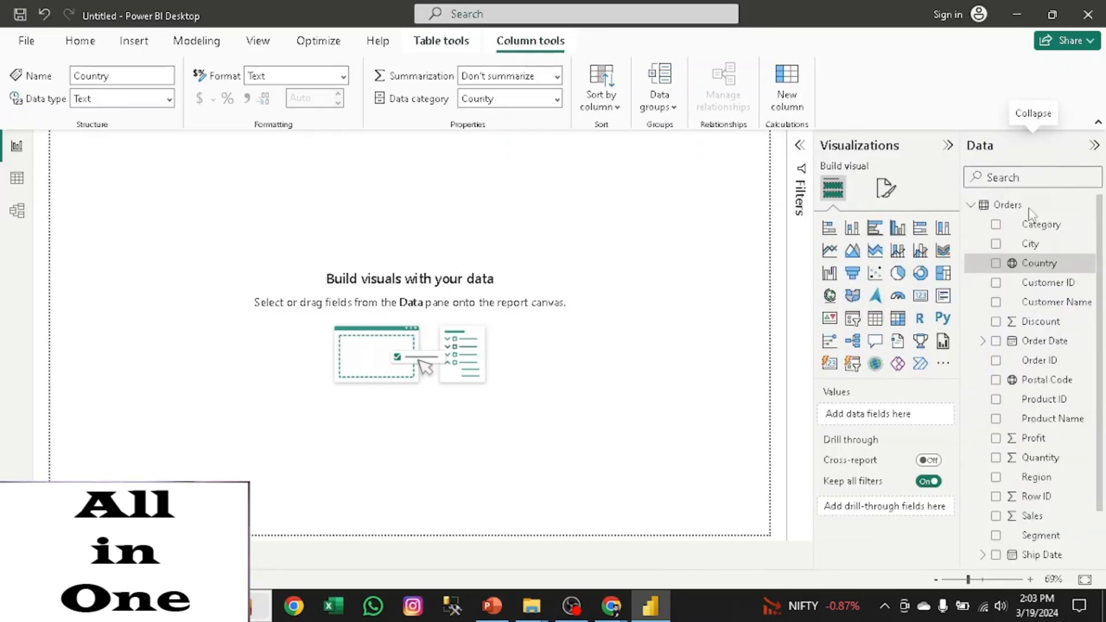
drag(1100, 235, 1103, 312)
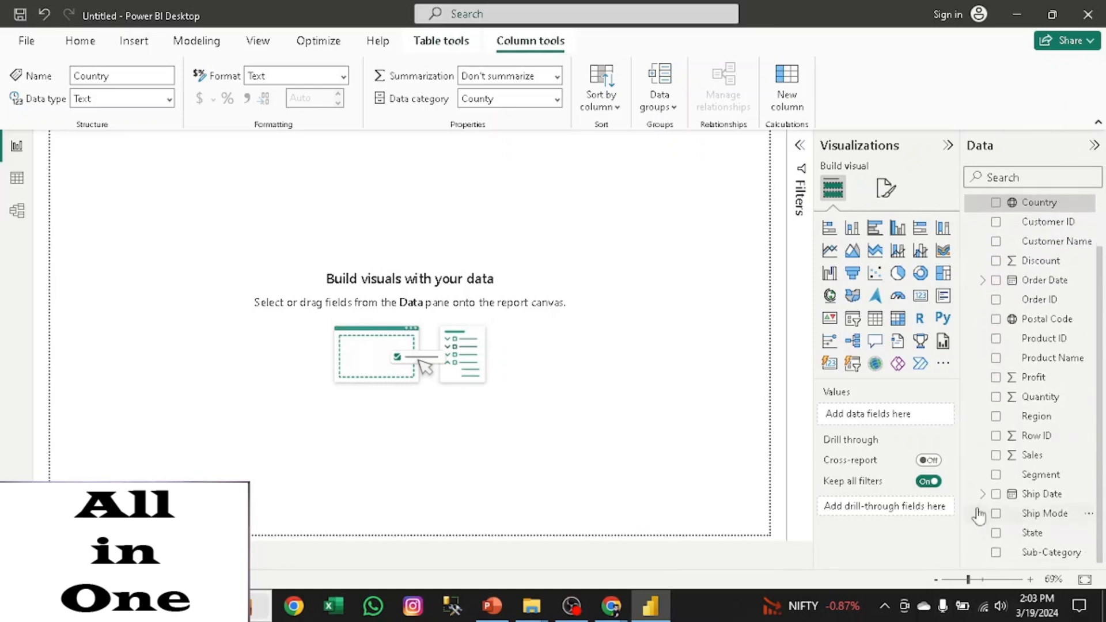
- Create a column chart of Sales by Region, enlarge it and move it toward the middle of the page
click(997, 456)
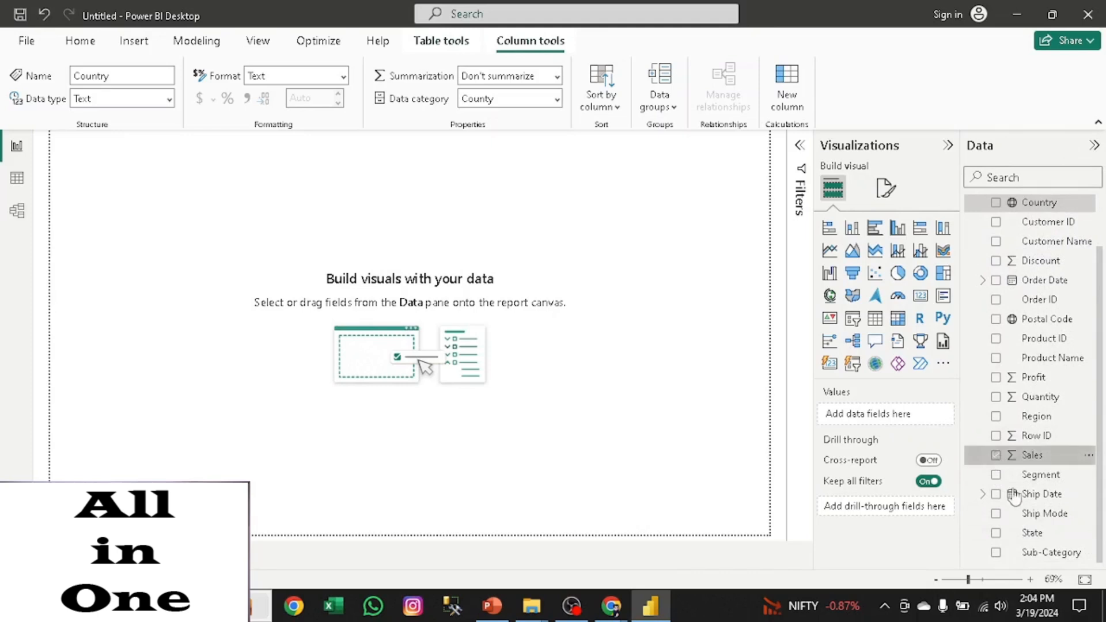
click(997, 416)
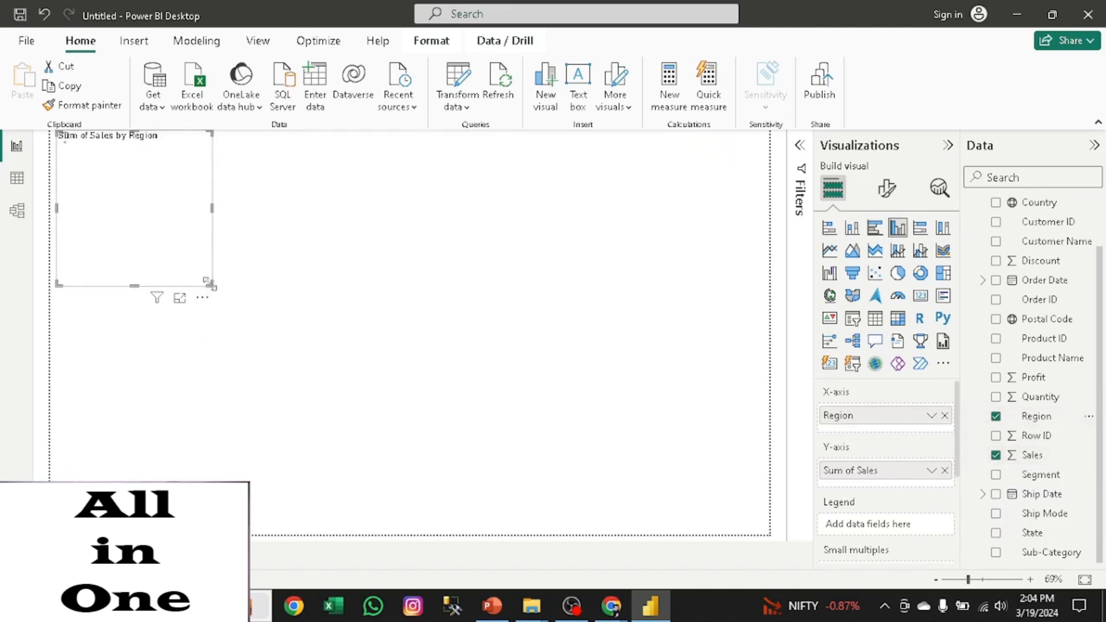
drag(248, 306, 414, 381)
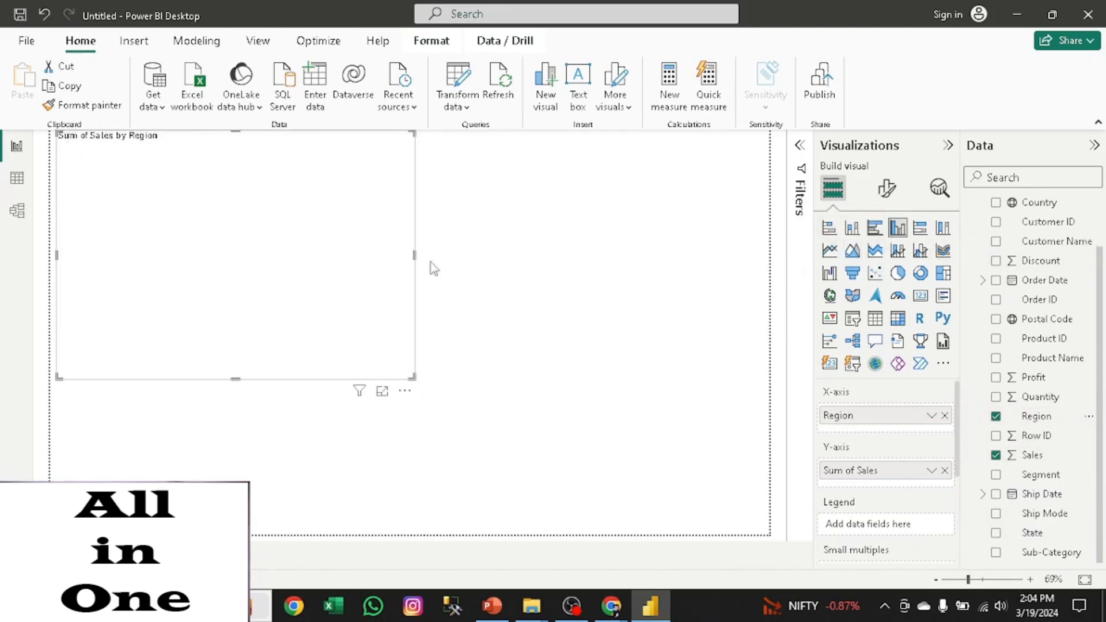
drag(224, 221, 378, 251)
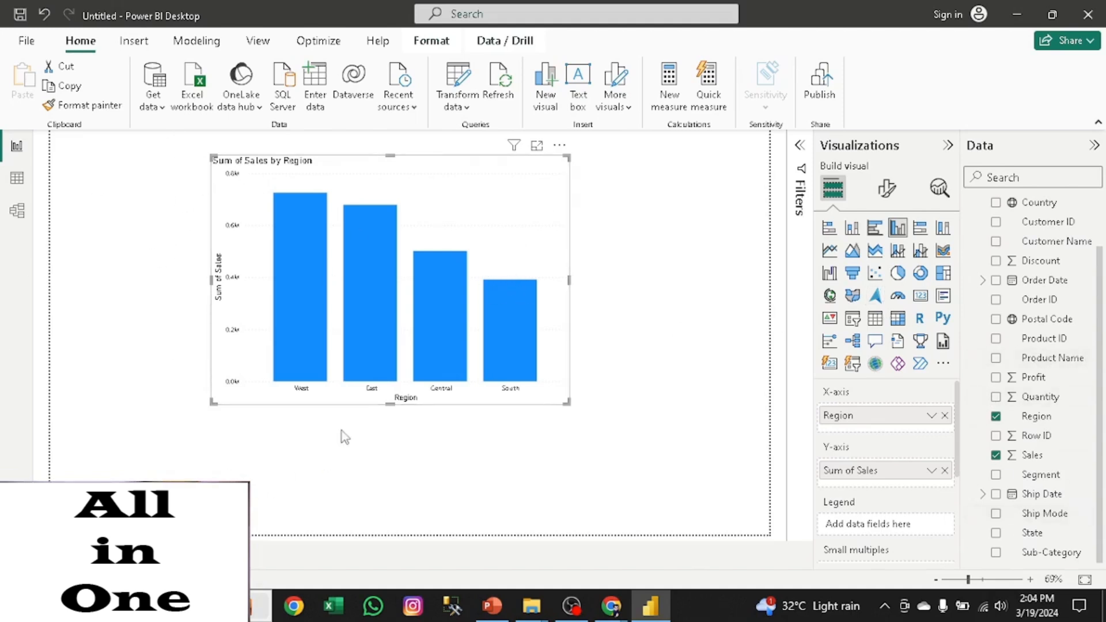
- Try the Sales by Region chart as a donut and a clustered column chart, and convert it to a stacked bar chart
click(920, 275)
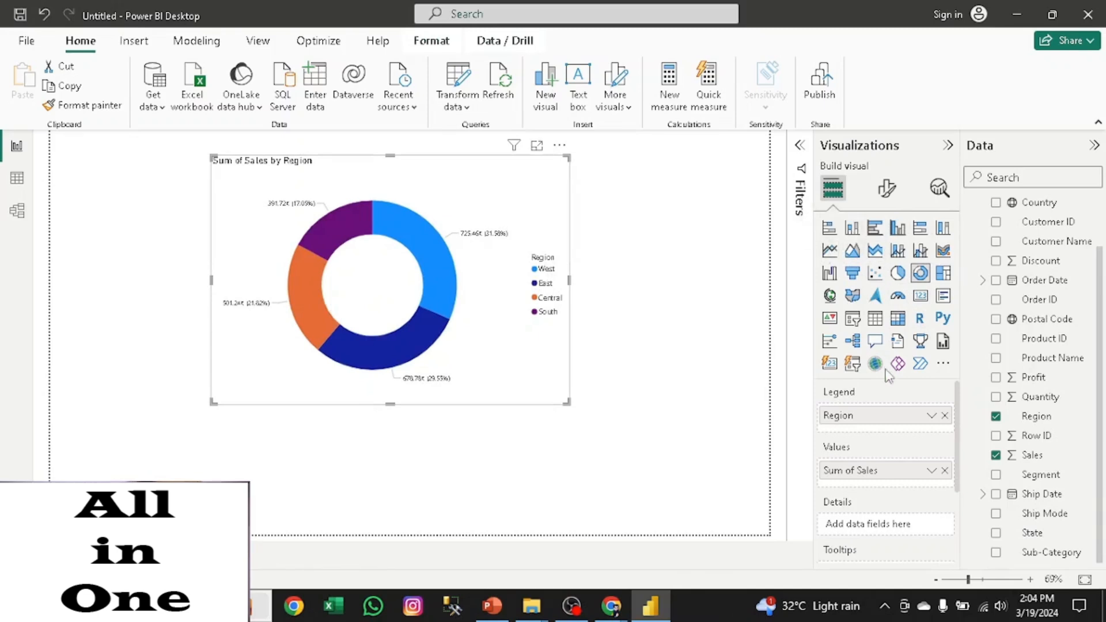
click(898, 228)
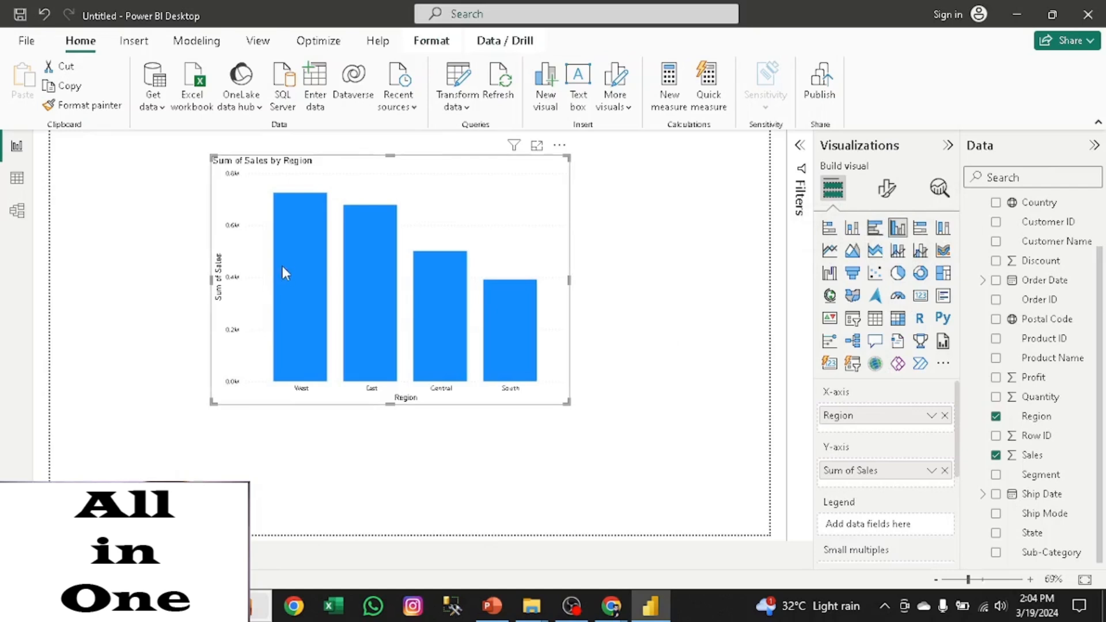
click(830, 230)
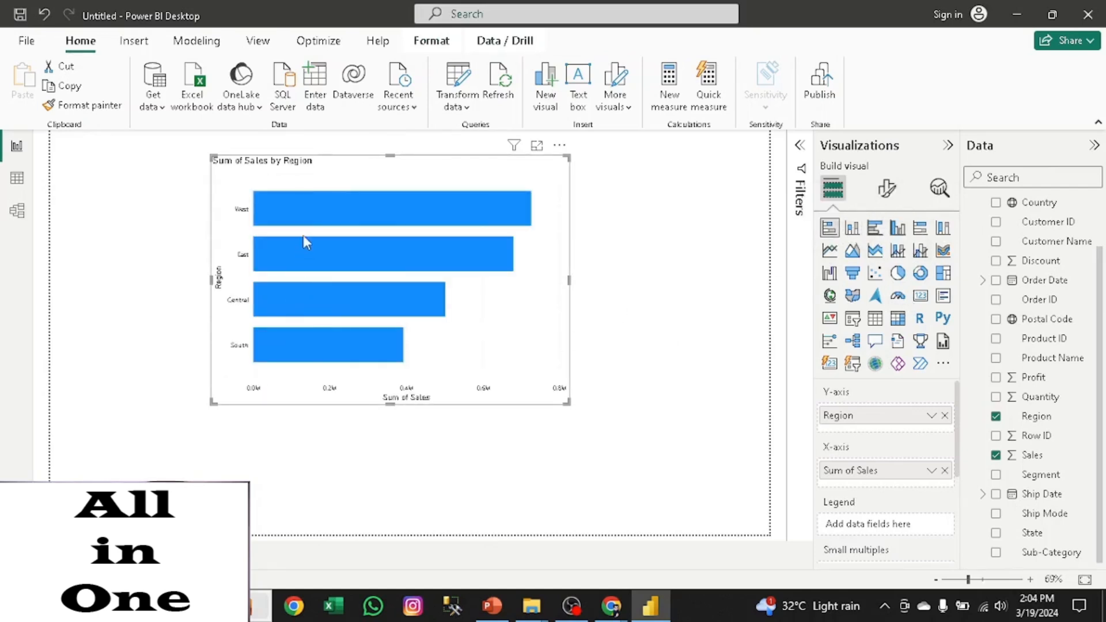
- Review the bar chart's formatting options and filters, and move the chart slightly lower on the page
click(887, 188)
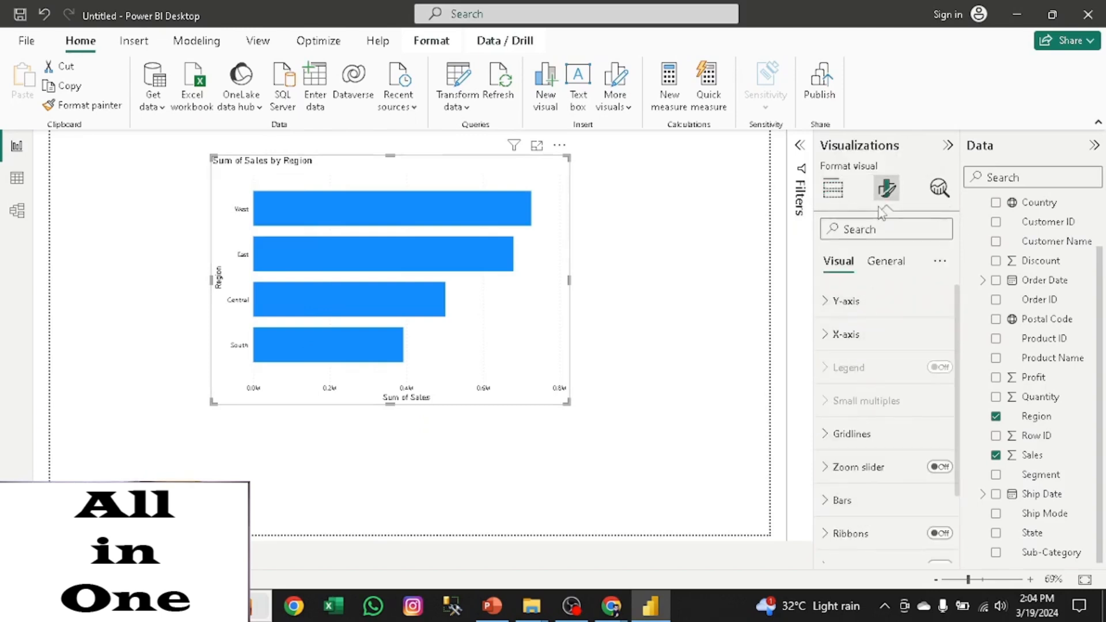
click(948, 145)
click(919, 145)
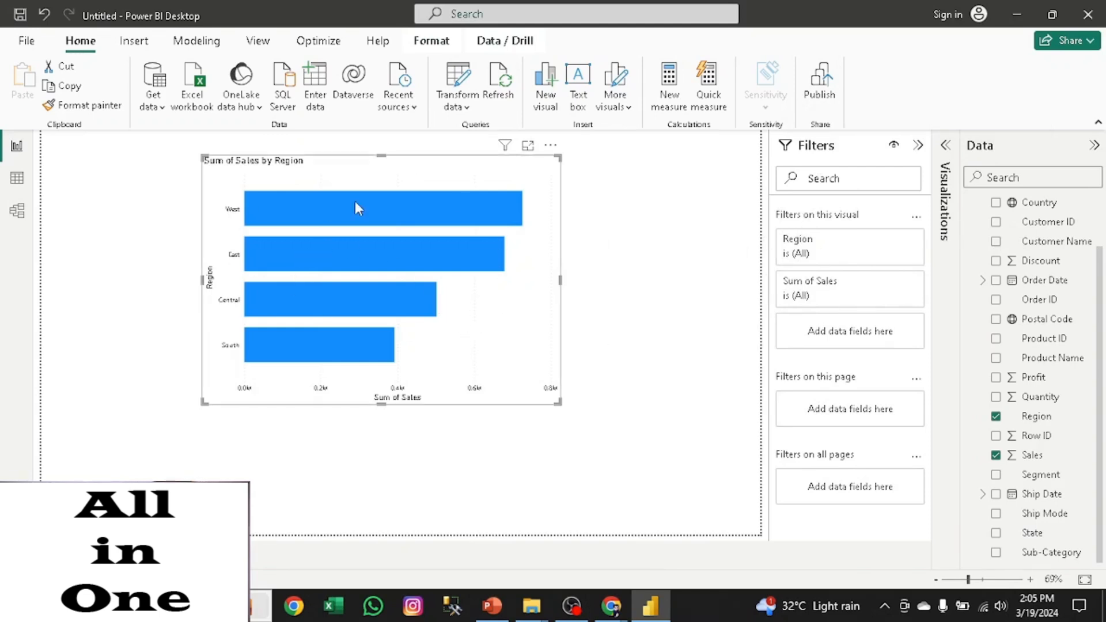
mouse_move(346, 182)
mouse_down()
mouse_move(421, 185)
mouse_move(349, 200)
mouse_up()
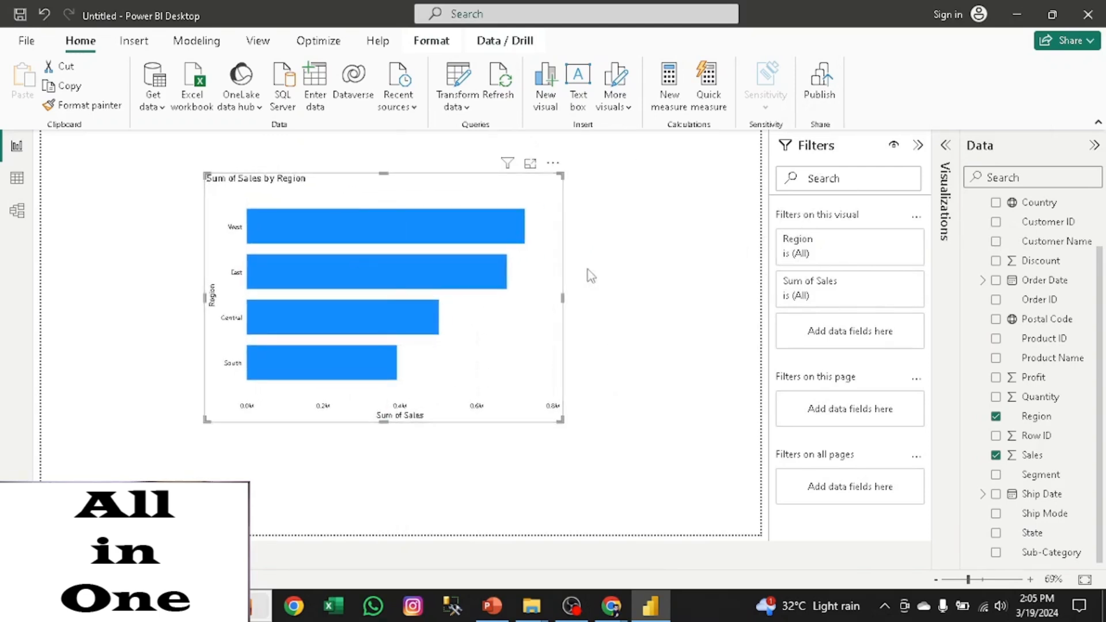
click(918, 145)
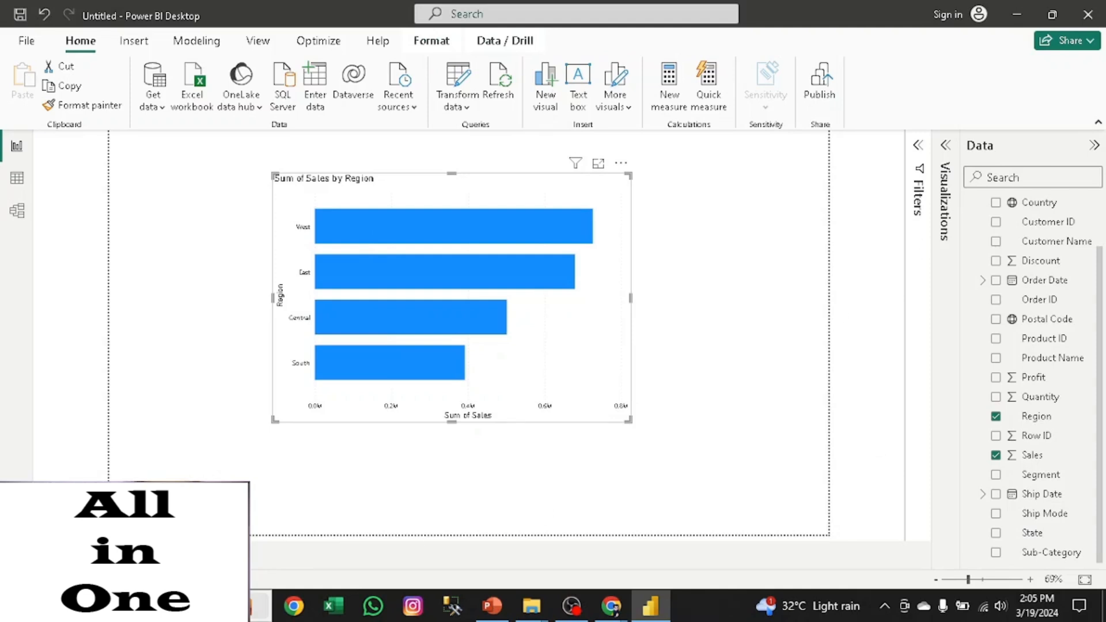
- Place the Sales by Region chart in the mobile layout, fit it to full width at the top, and return to the desktop layout
click(178, 513)
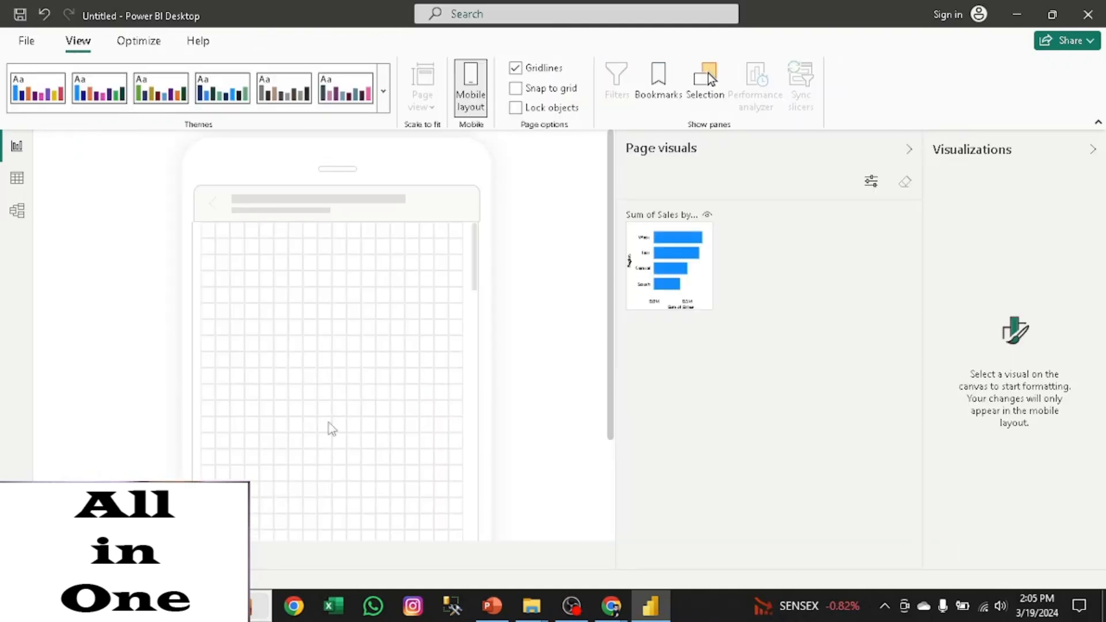
drag(630, 351, 326, 293)
drag(356, 348, 462, 422)
drag(264, 234, 202, 224)
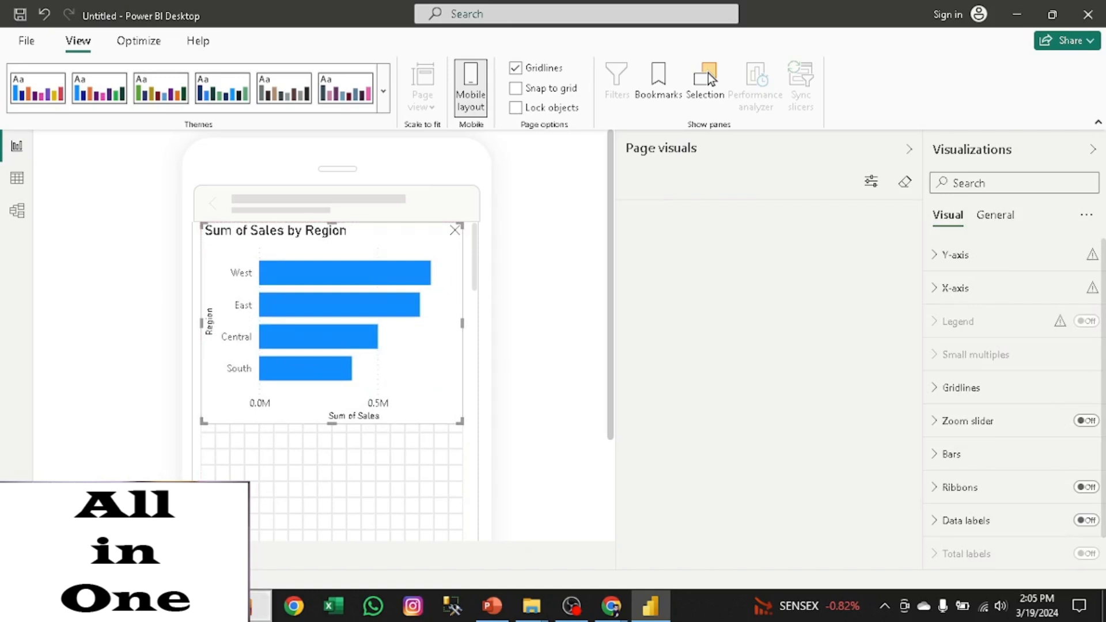
click(47, 555)
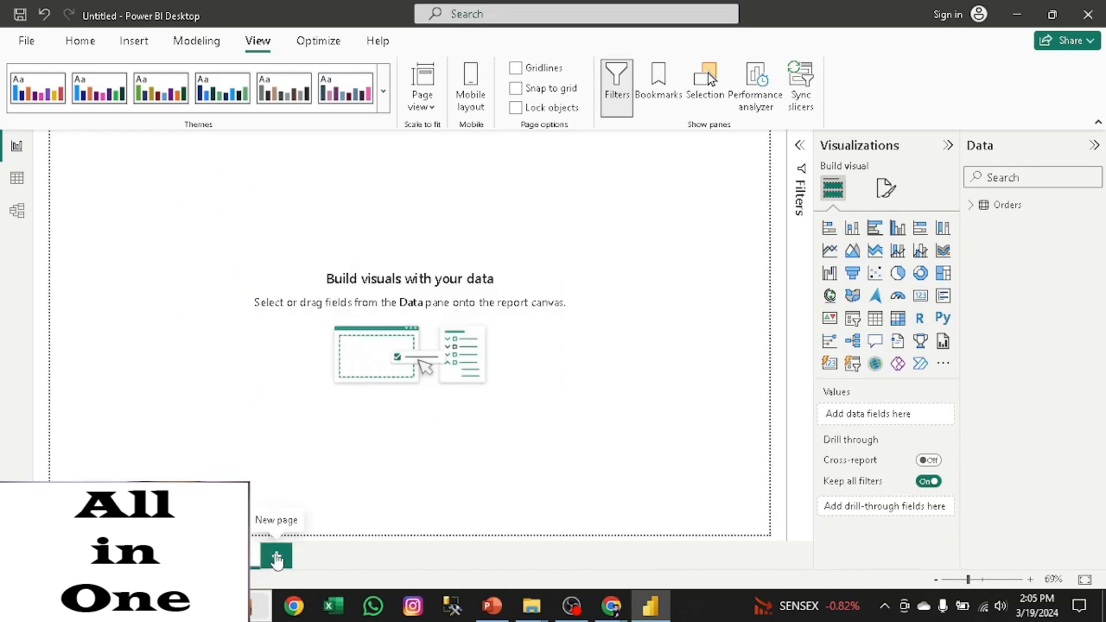
- Add a third report page and delete it again
click(277, 556)
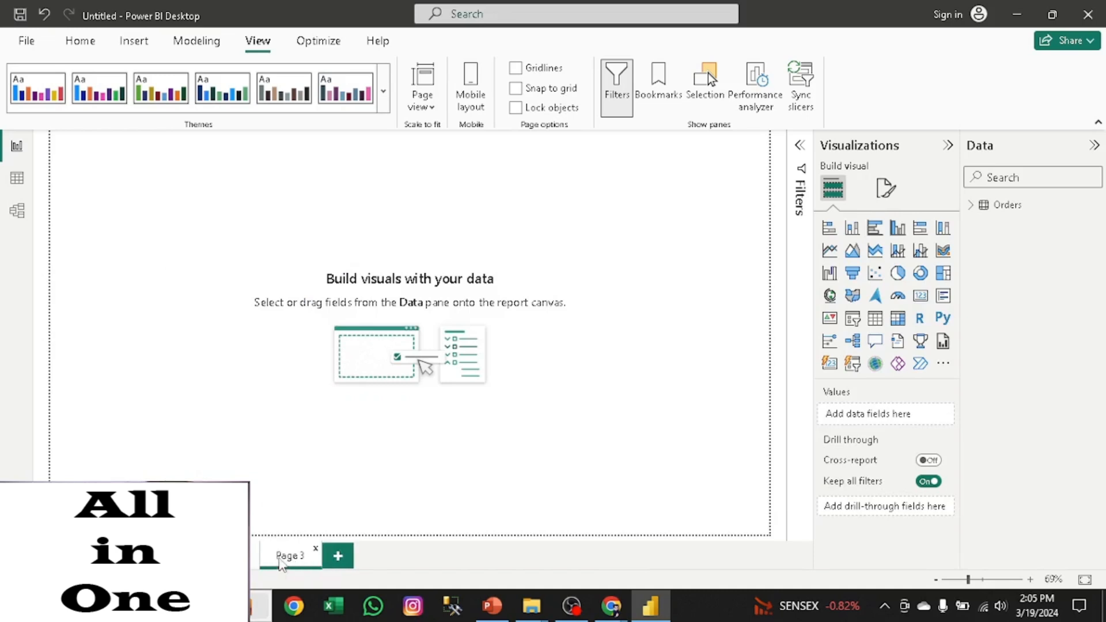
right_click(285, 558)
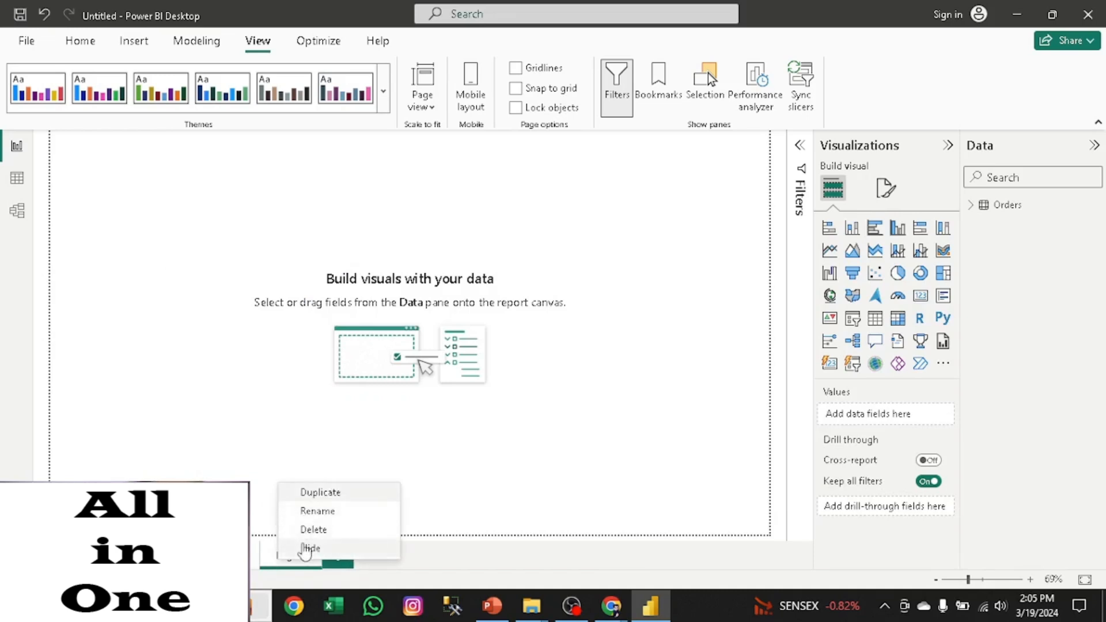
click(314, 529)
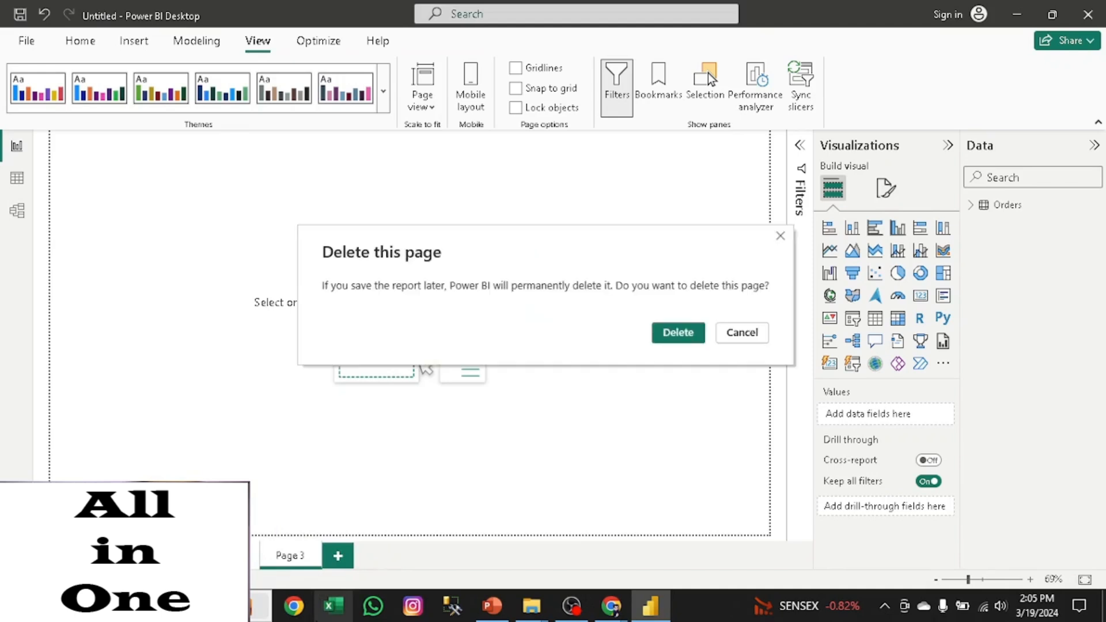
click(671, 334)
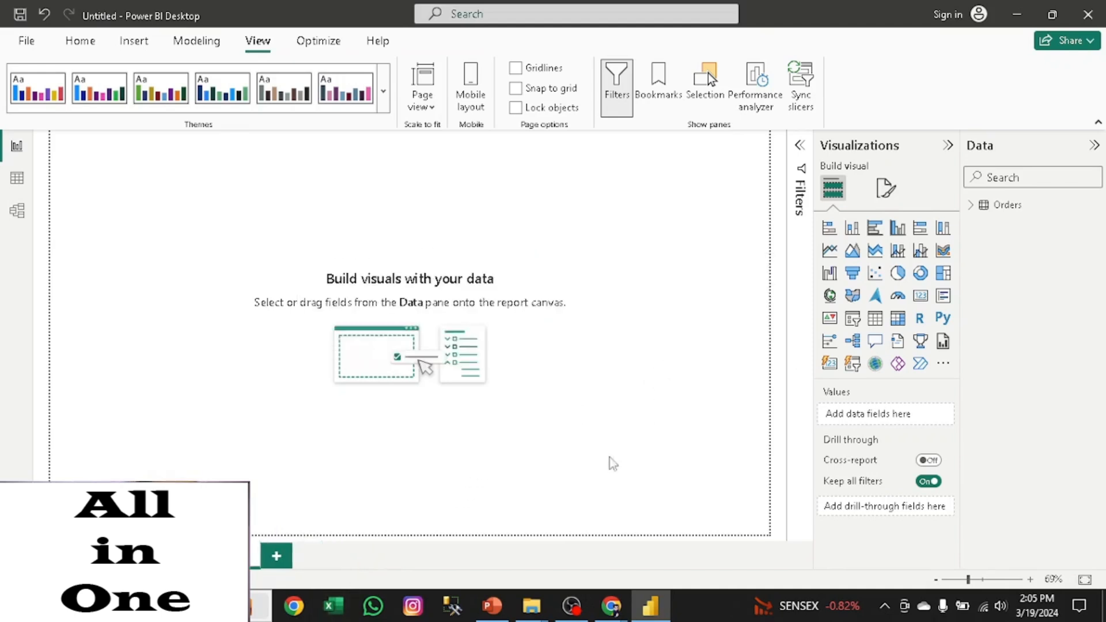
- Delete the remaining blank report page and return to the page with the Sales by Region chart
right_click(231, 556)
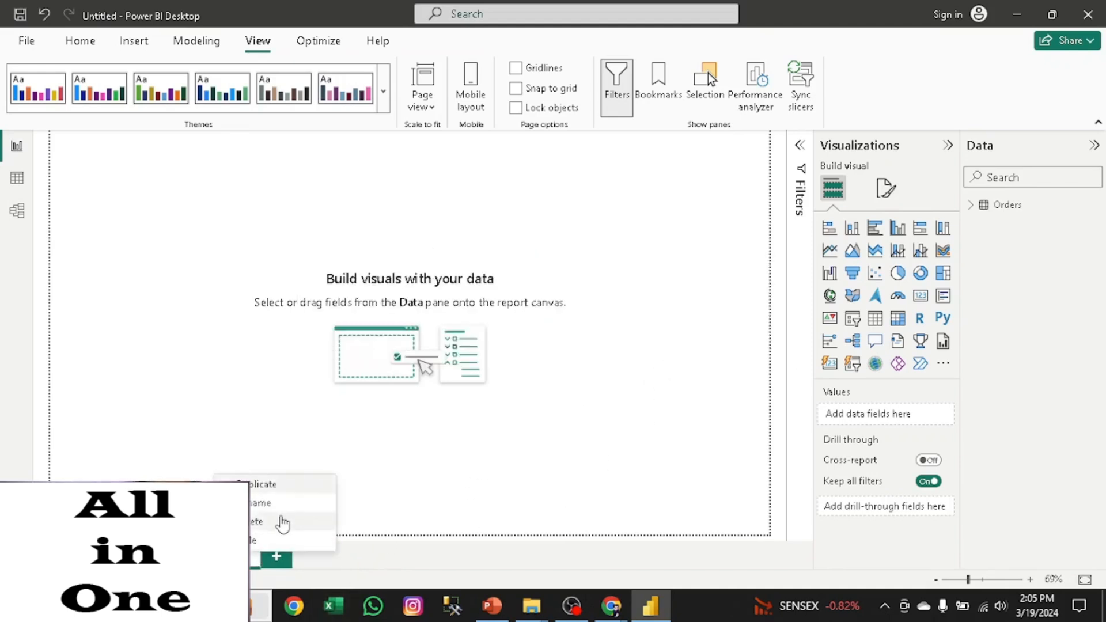
click(281, 521)
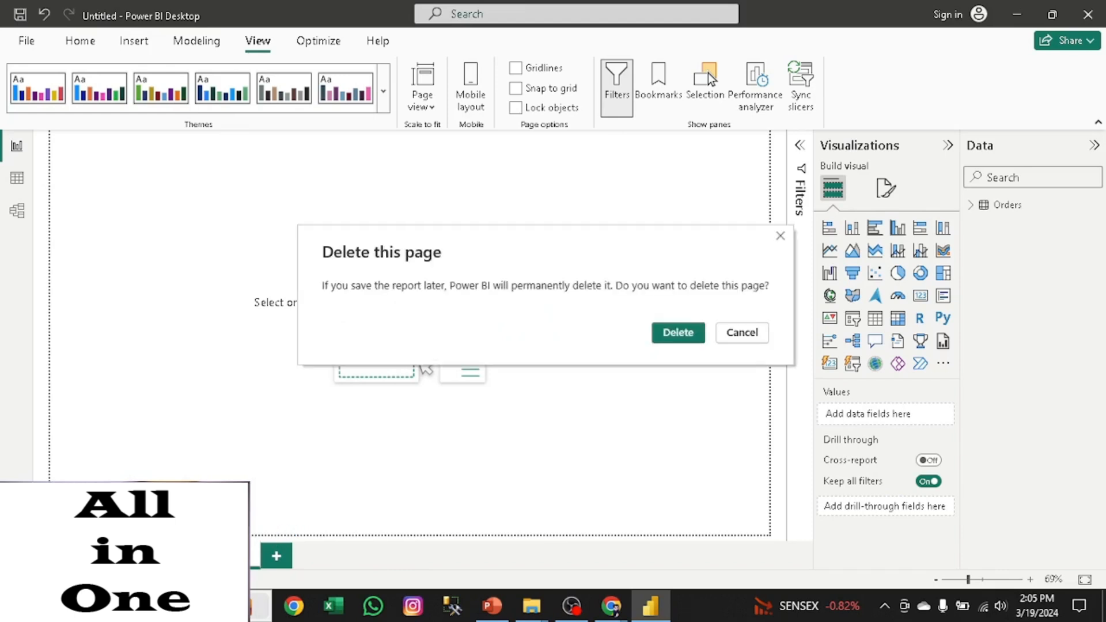
click(657, 336)
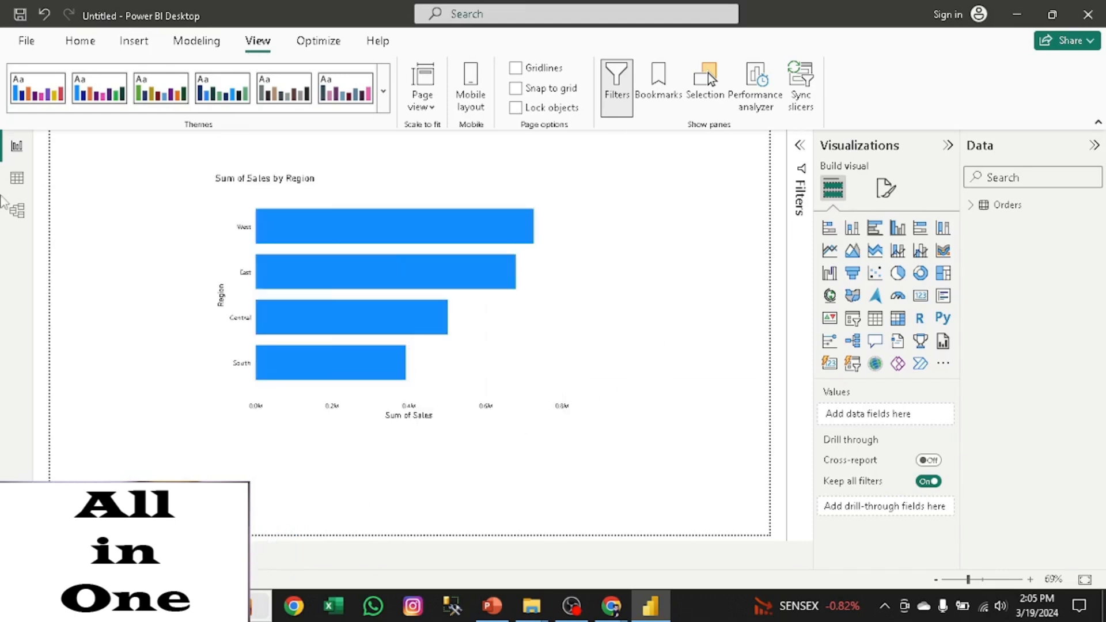
- Open the Orders data in Table view and look across its columns from Row ID to Profit
click(80, 41)
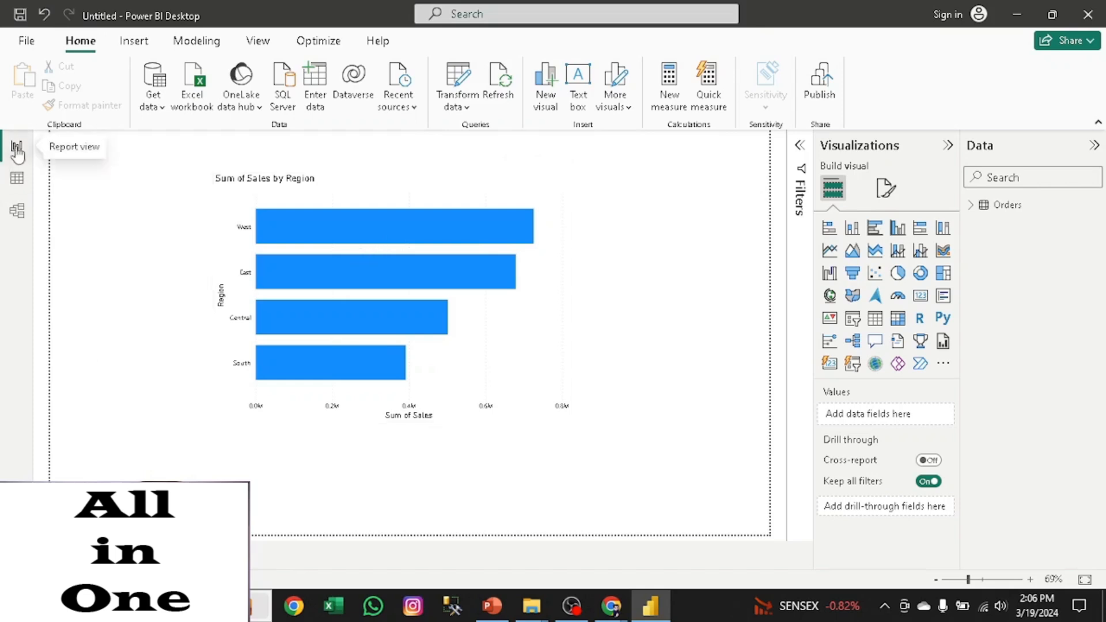
click(17, 184)
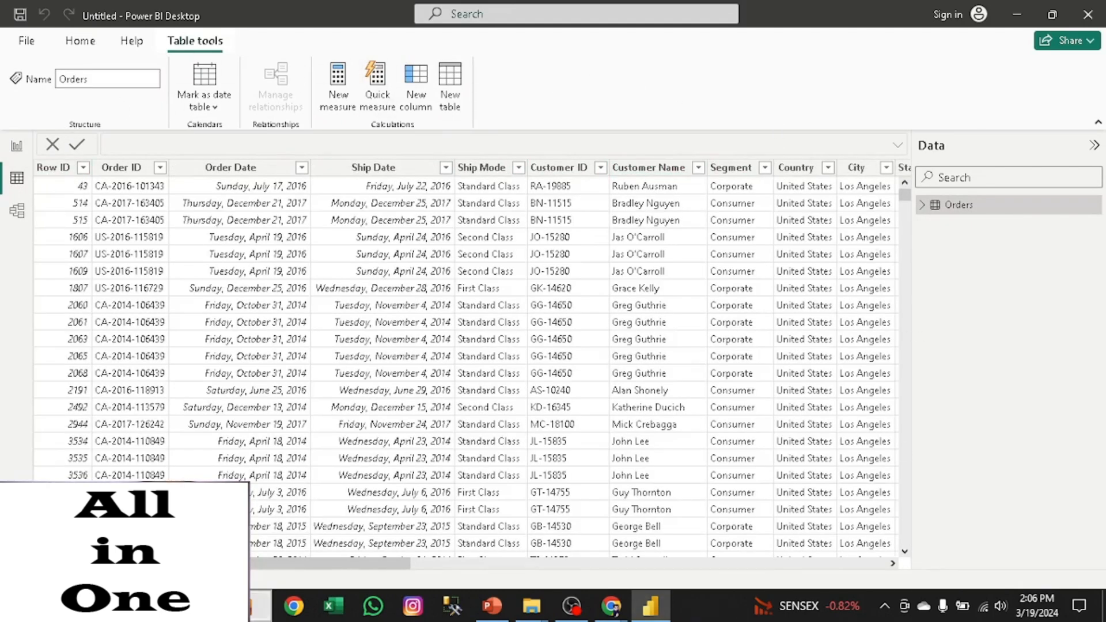
drag(155, 563, 632, 576)
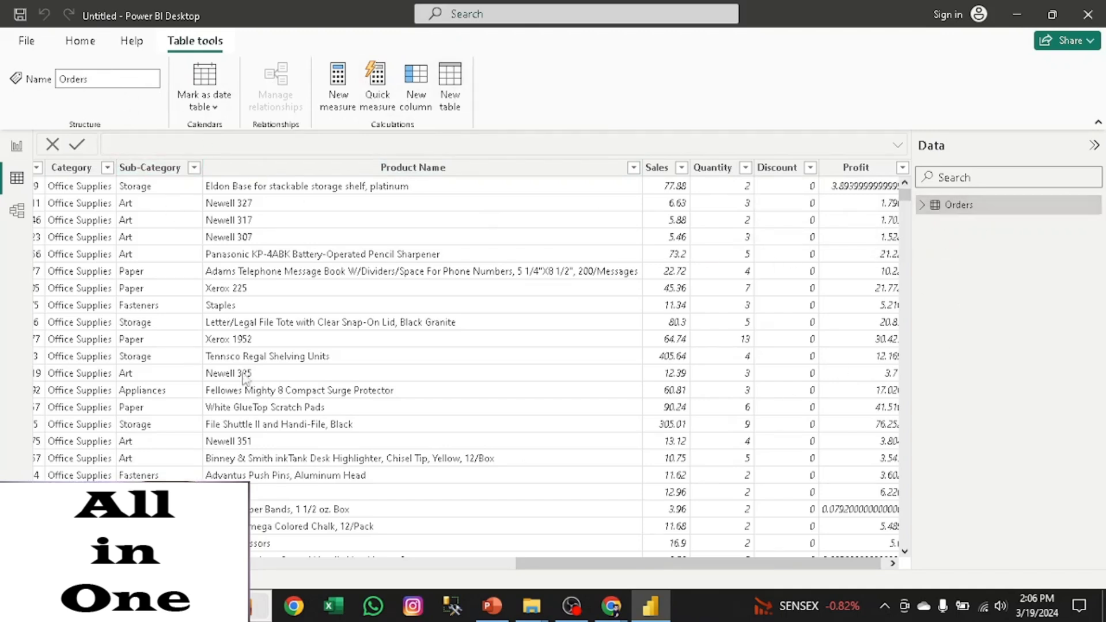
drag(643, 566, 173, 565)
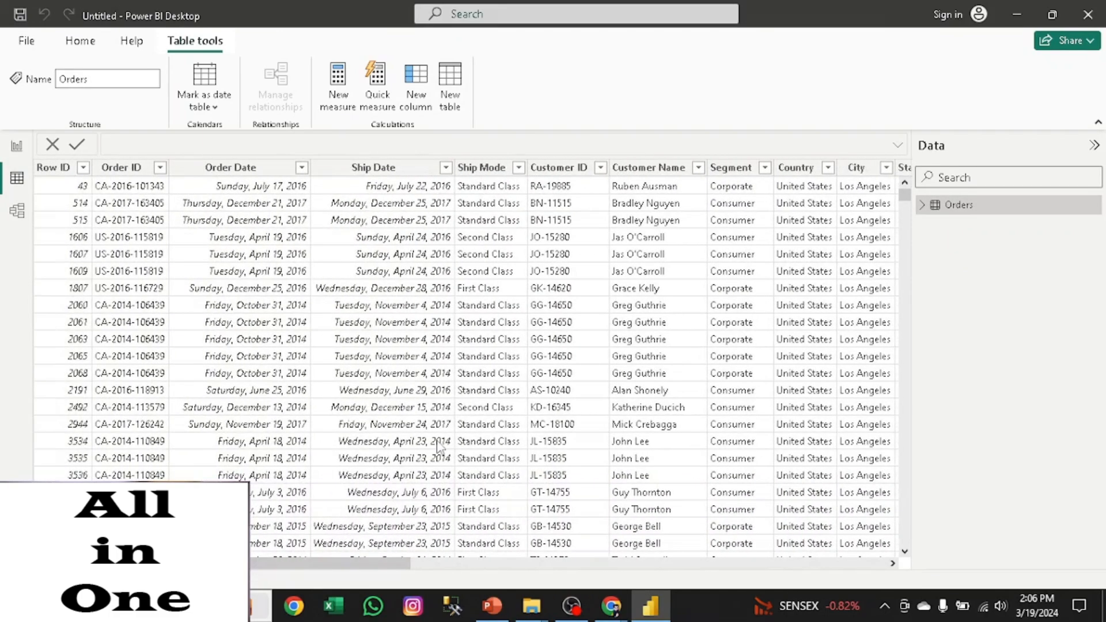
- Set the data category of the City column in the Orders table to City and look over its sort-by-column options
scroll(663, 232, right, 5)
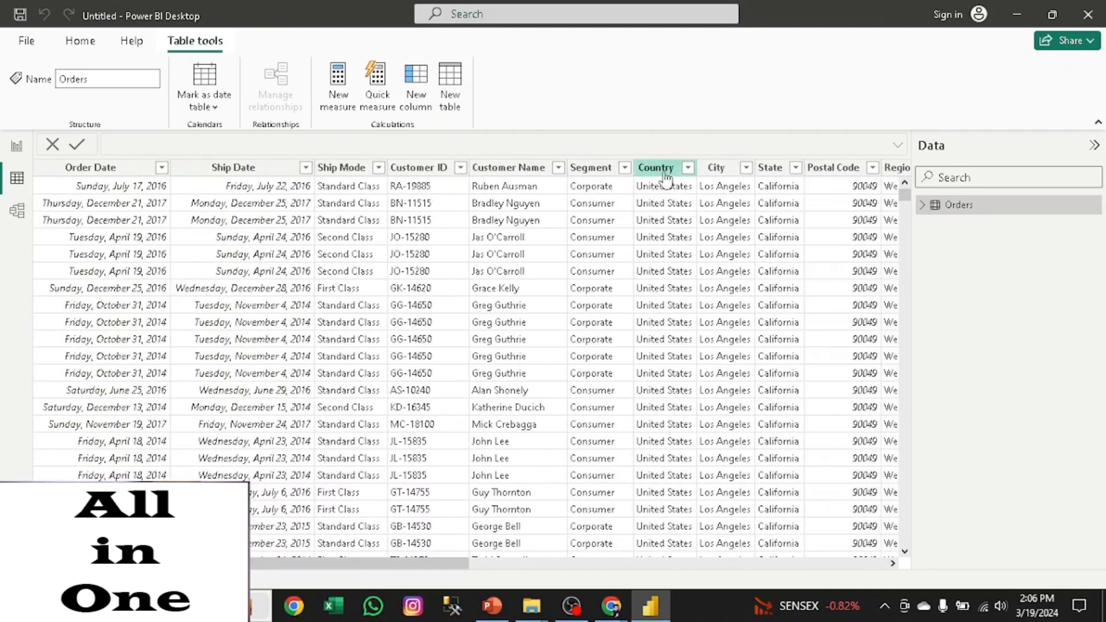
click(669, 272)
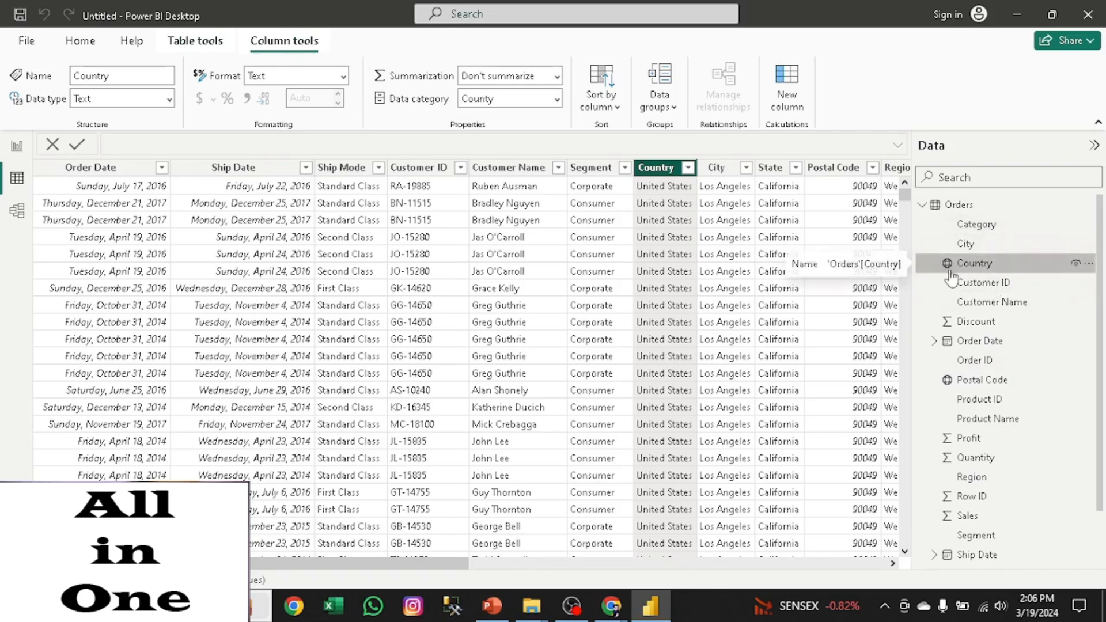
click(969, 248)
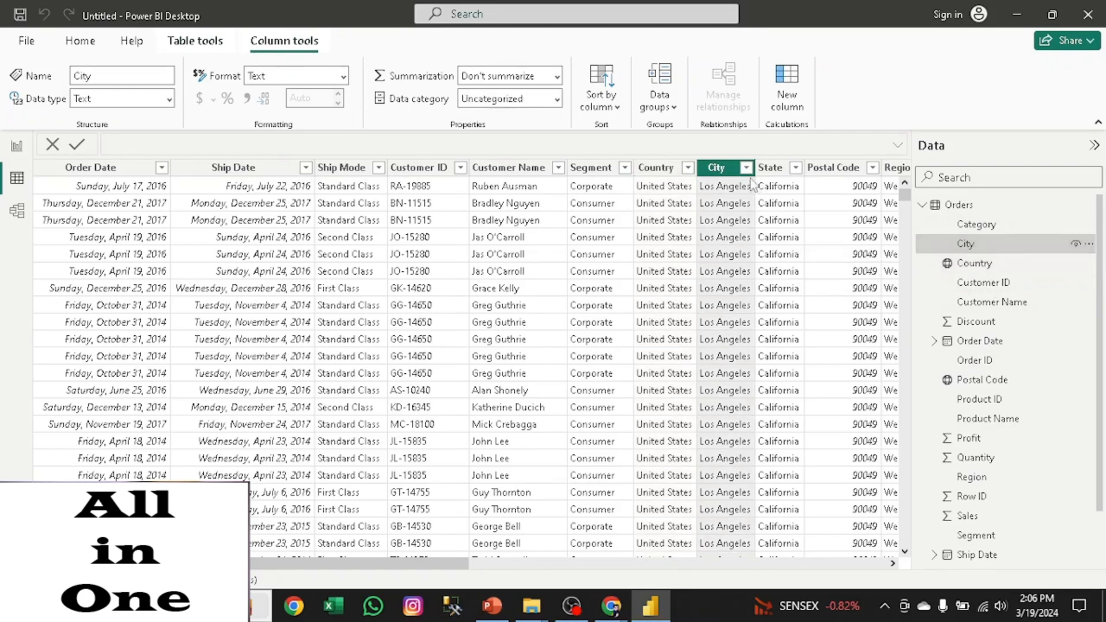
click(558, 105)
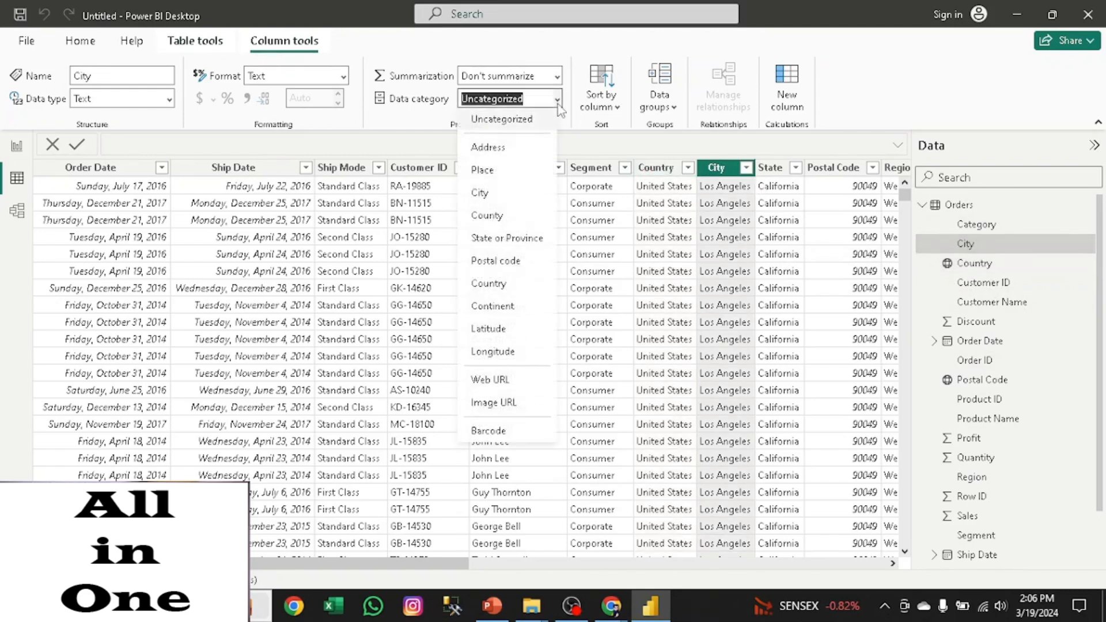
click(486, 203)
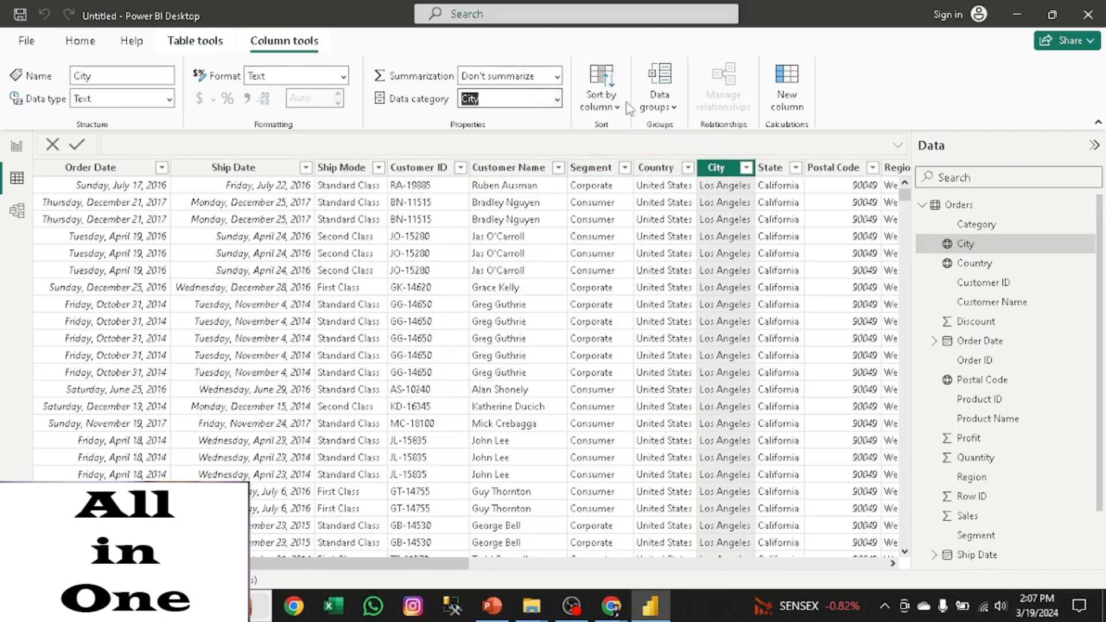
click(619, 109)
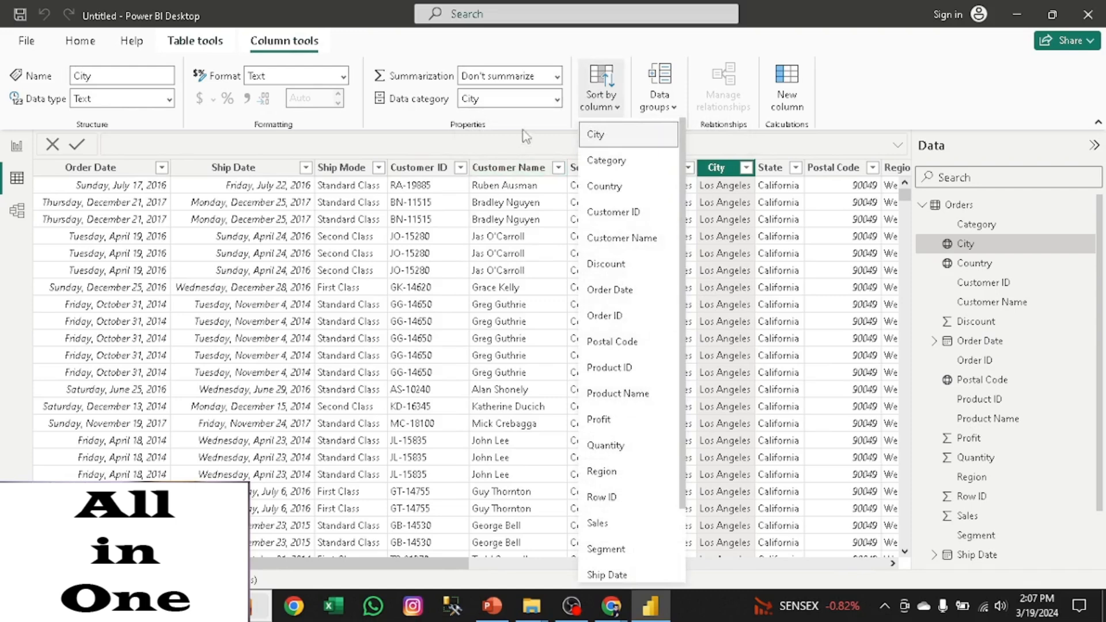
click(540, 140)
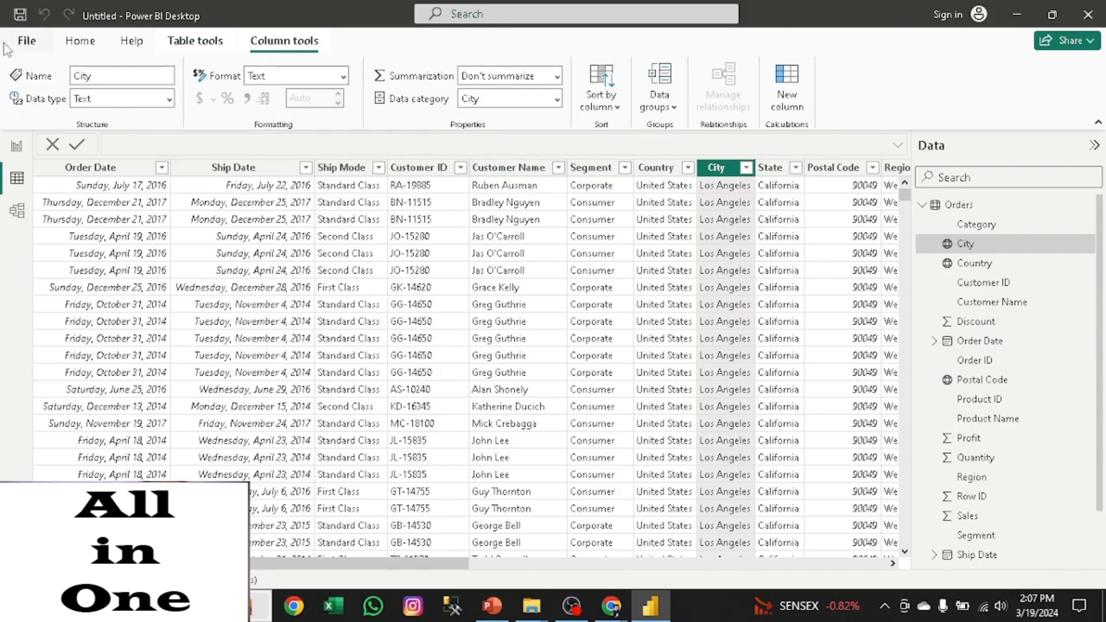
- Show the data model and examine the Orders table card by collapsing and expanding its field list
click(18, 212)
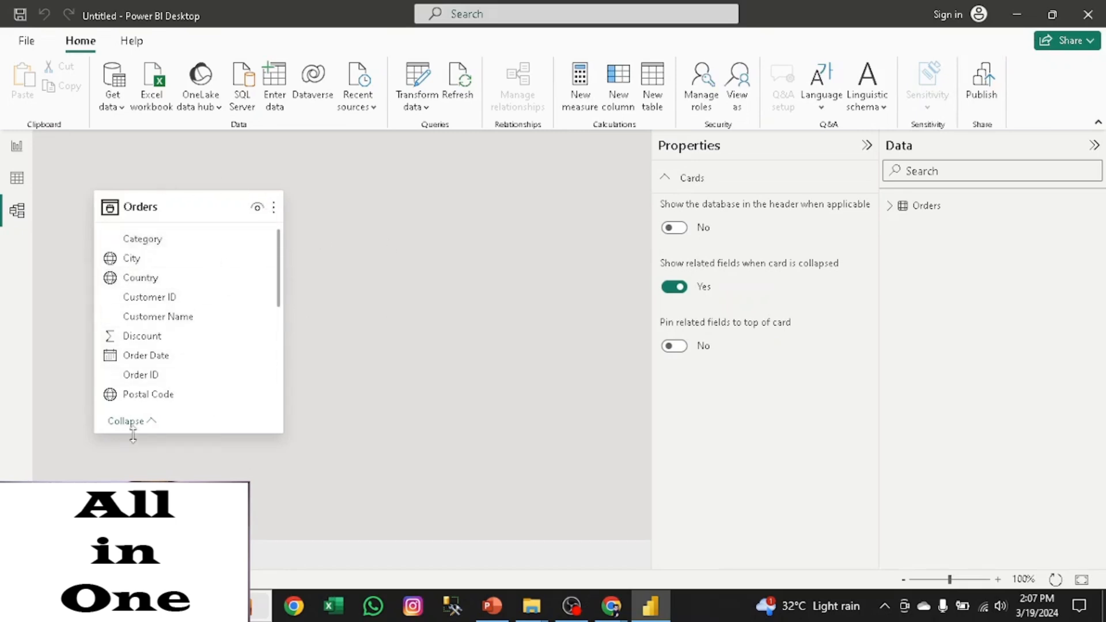
click(154, 423)
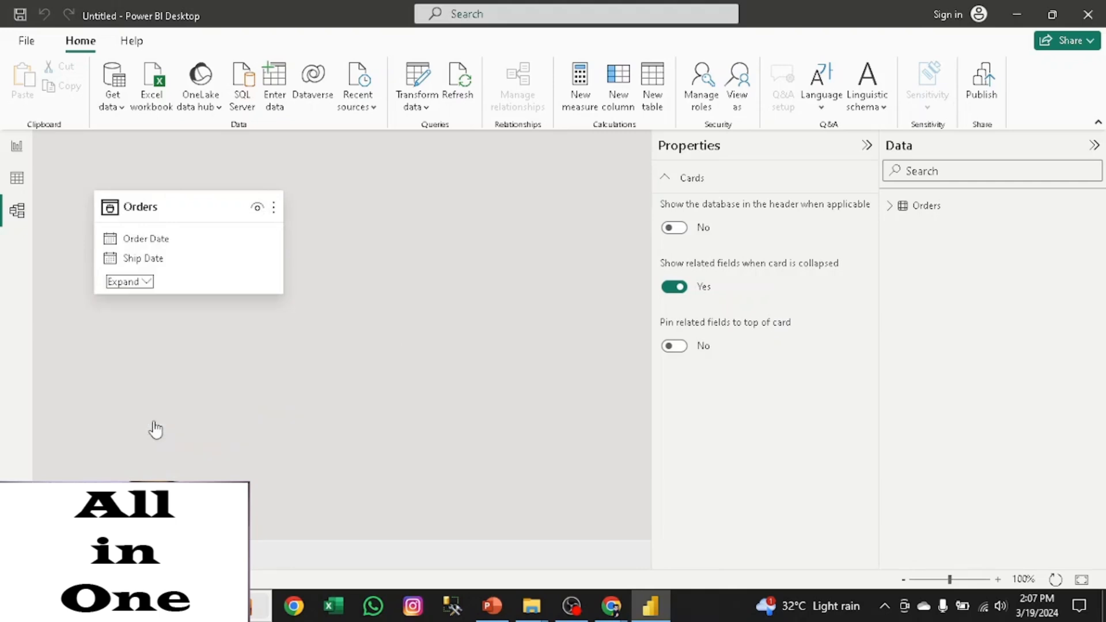
click(145, 284)
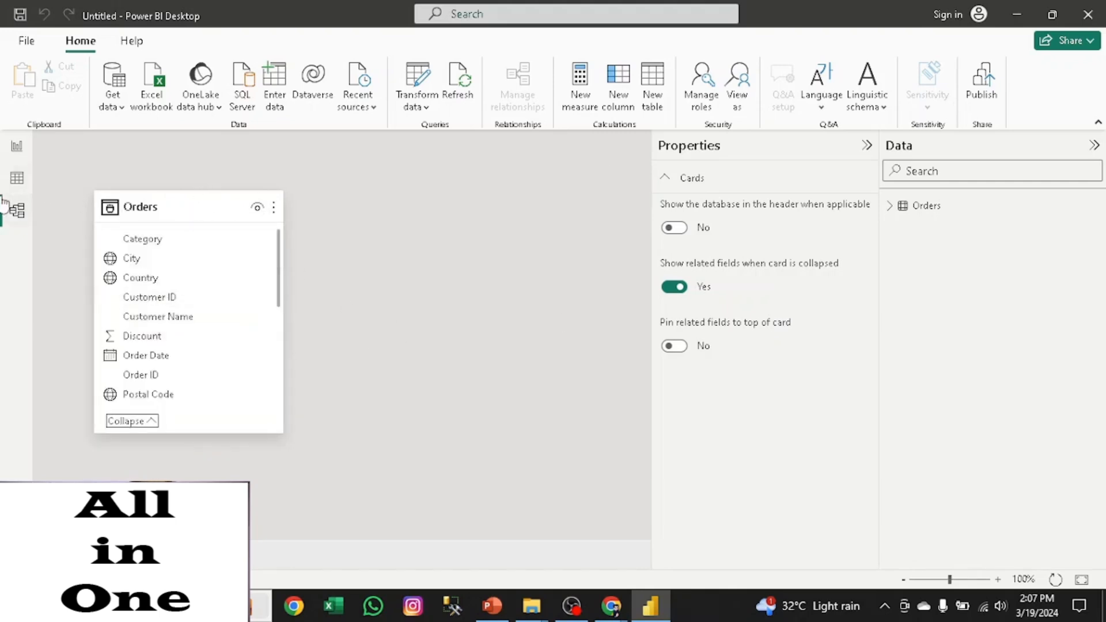
- Return to the report page, open the Orders query in the Power Query Editor and look across its columns
click(16, 147)
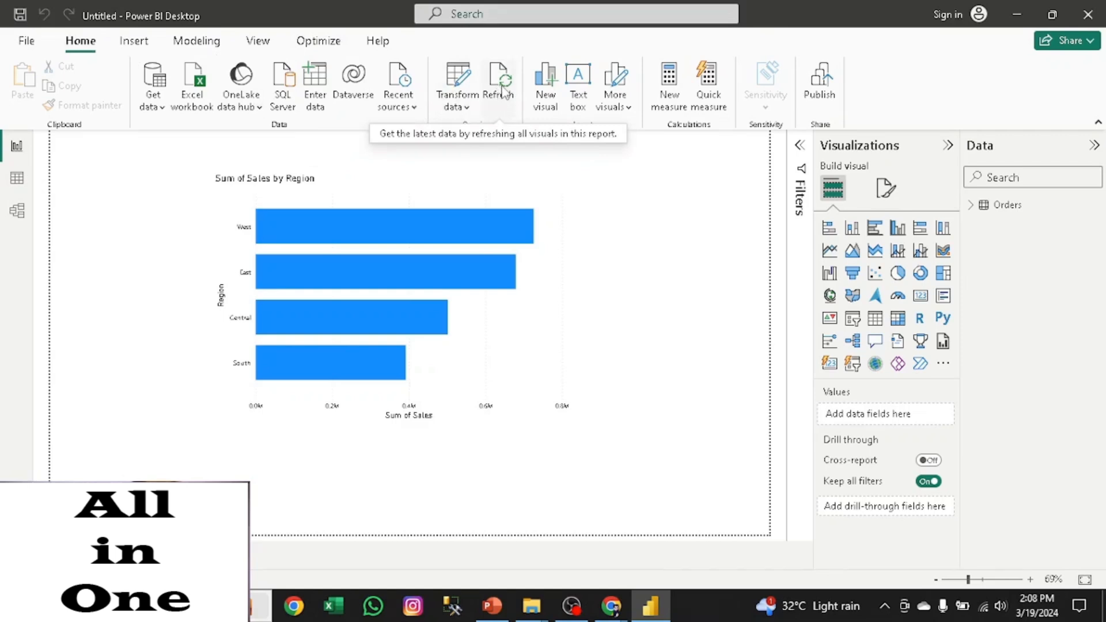
click(464, 107)
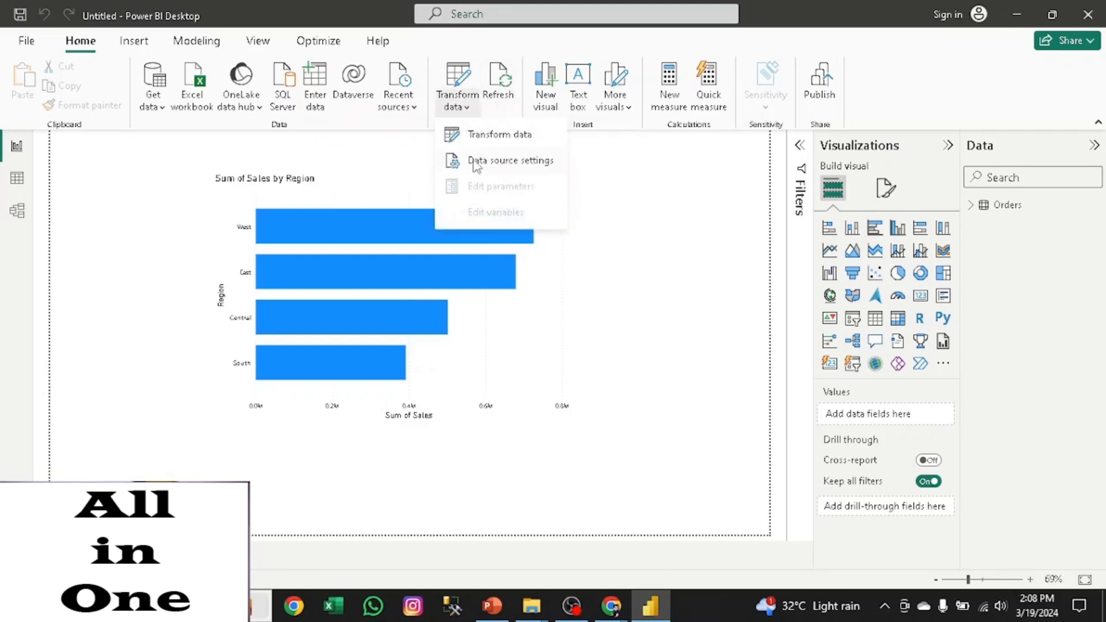
click(492, 138)
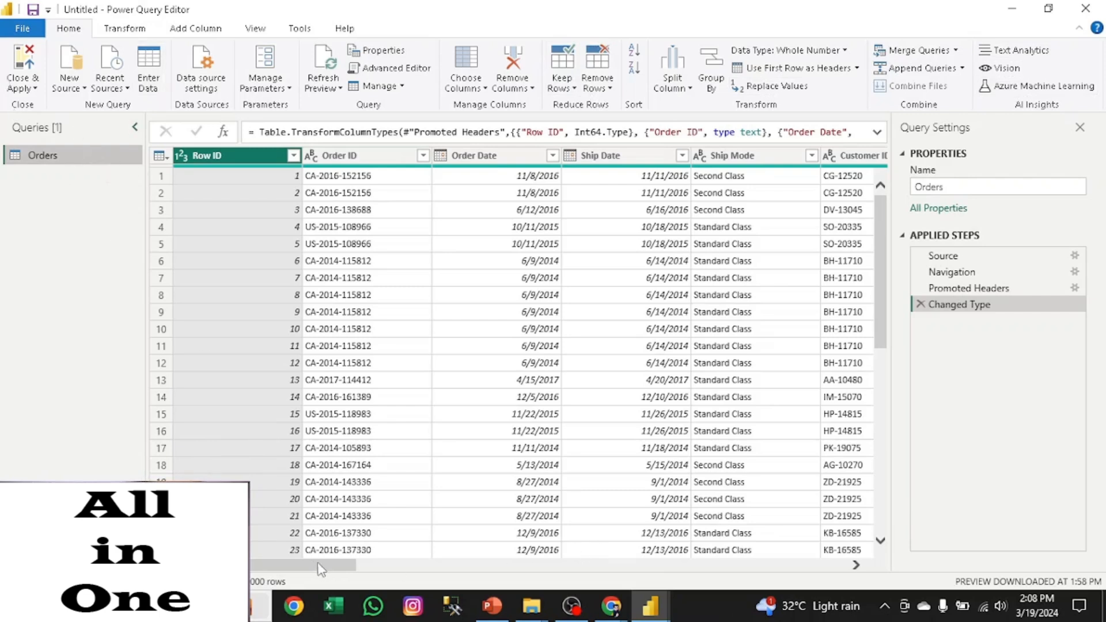
drag(339, 571, 445, 577)
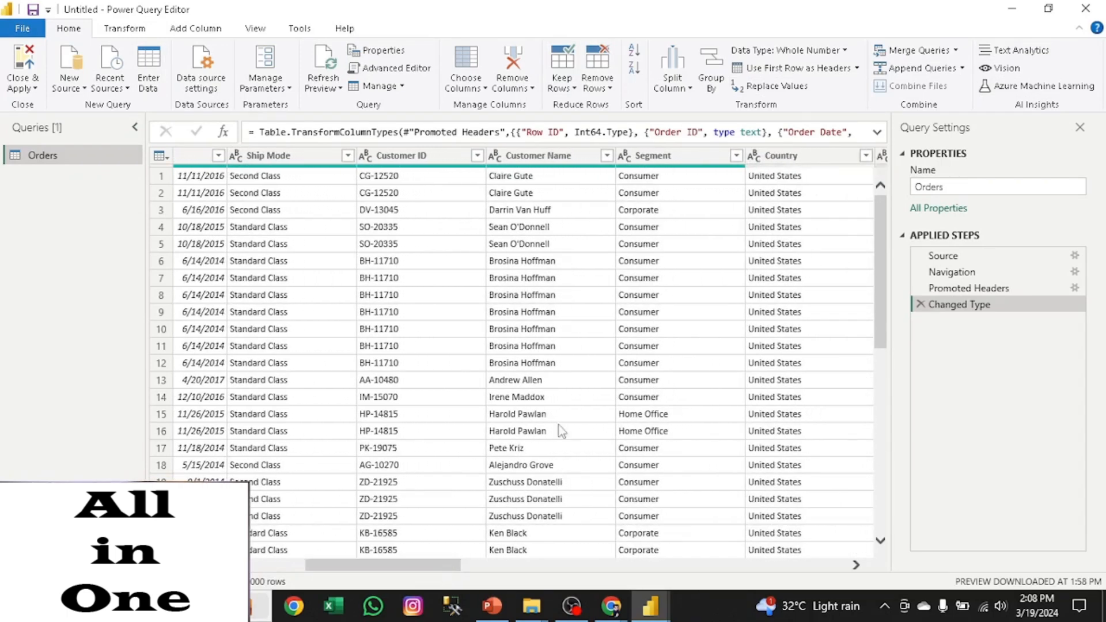
- Add a column to the Orders query that extracts the first 1 character of Customer Name
click(563, 161)
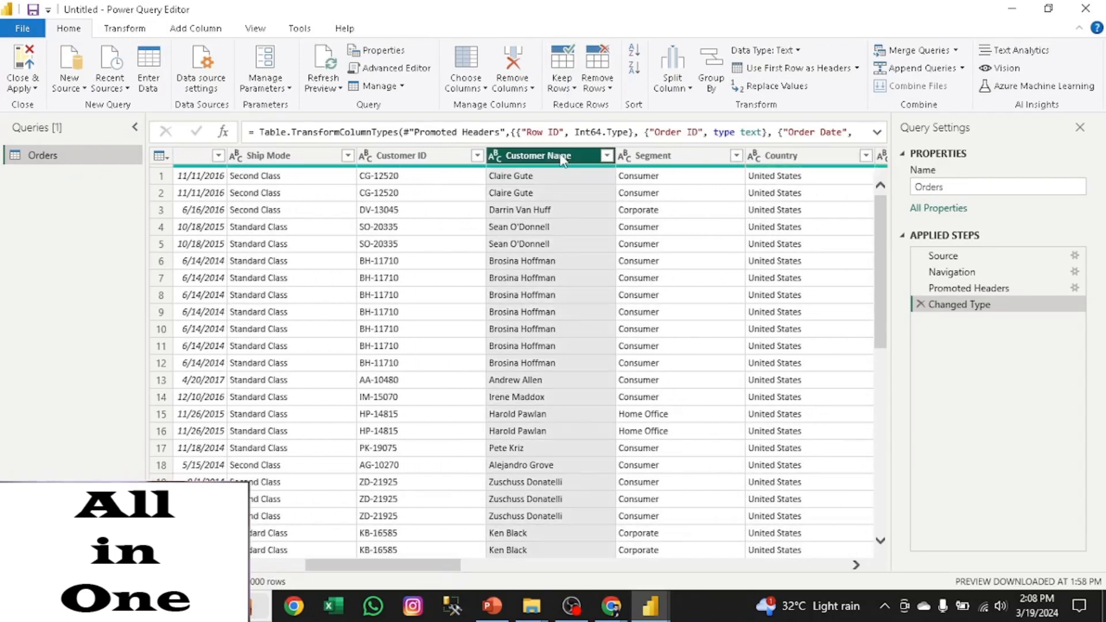
click(196, 29)
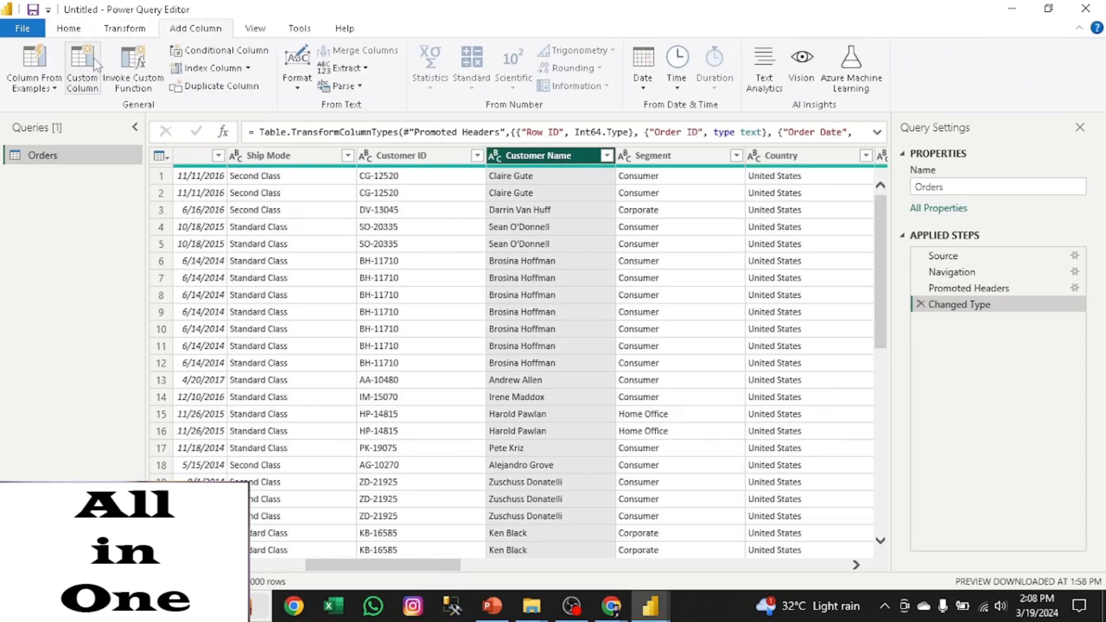
click(354, 70)
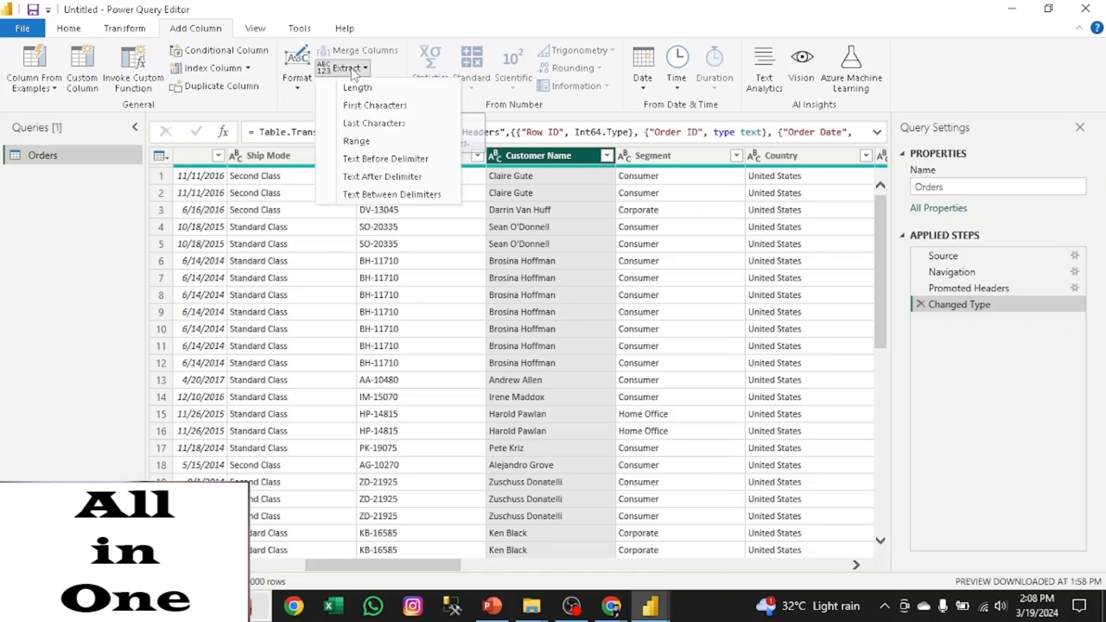
click(352, 106)
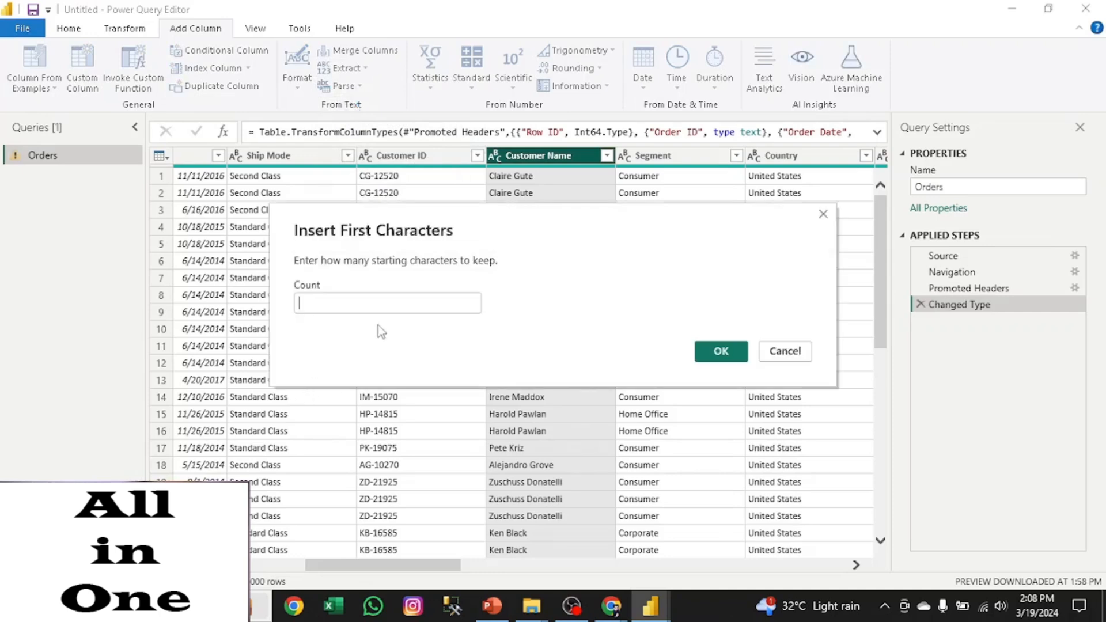
text(1)
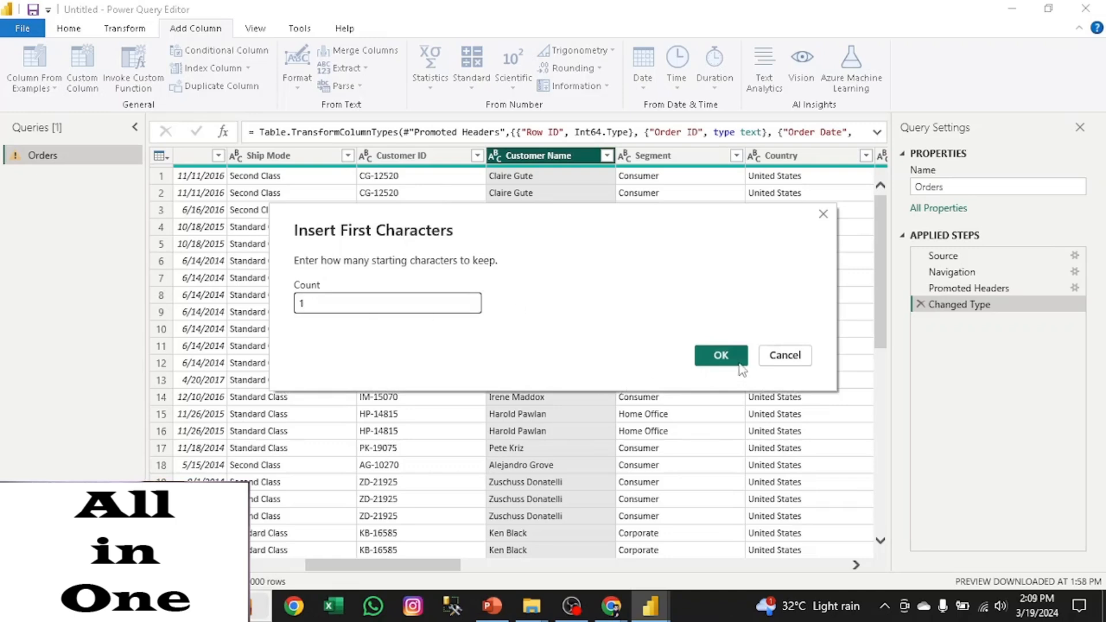
click(722, 356)
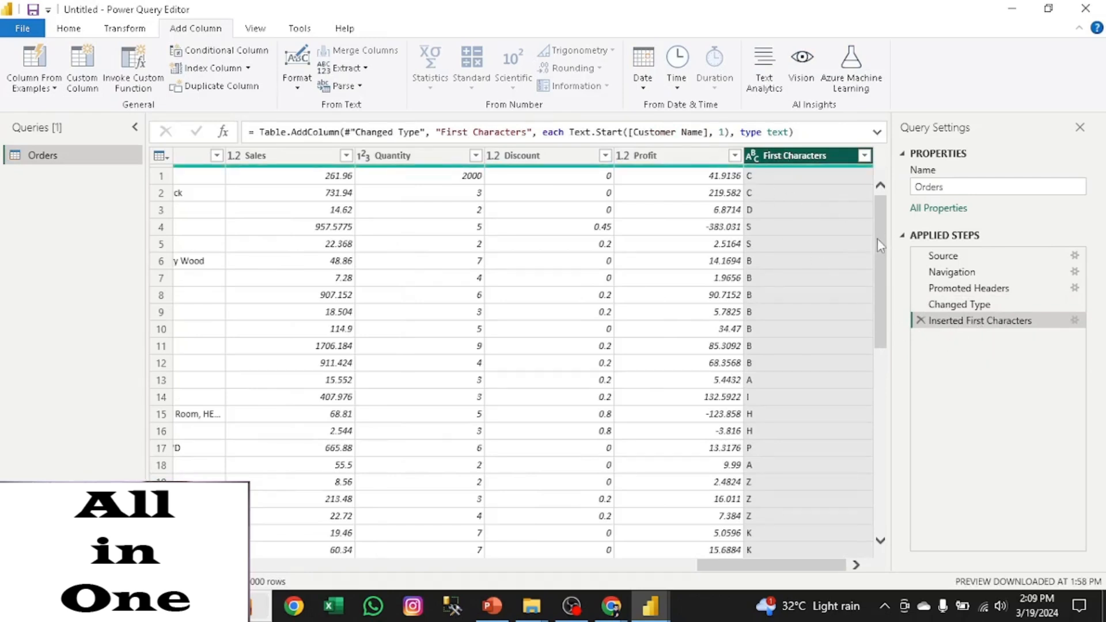
drag(881, 243, 893, 209)
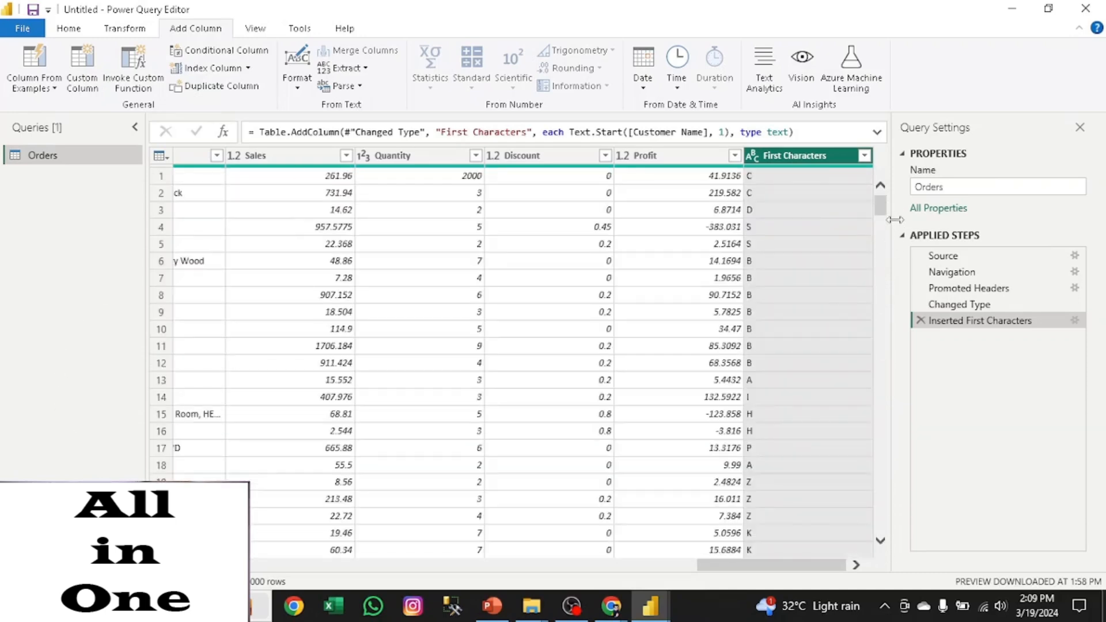
- Delete the applied step that inserted the first-characters column and close the Power Query Editor, keeping the report open
click(920, 321)
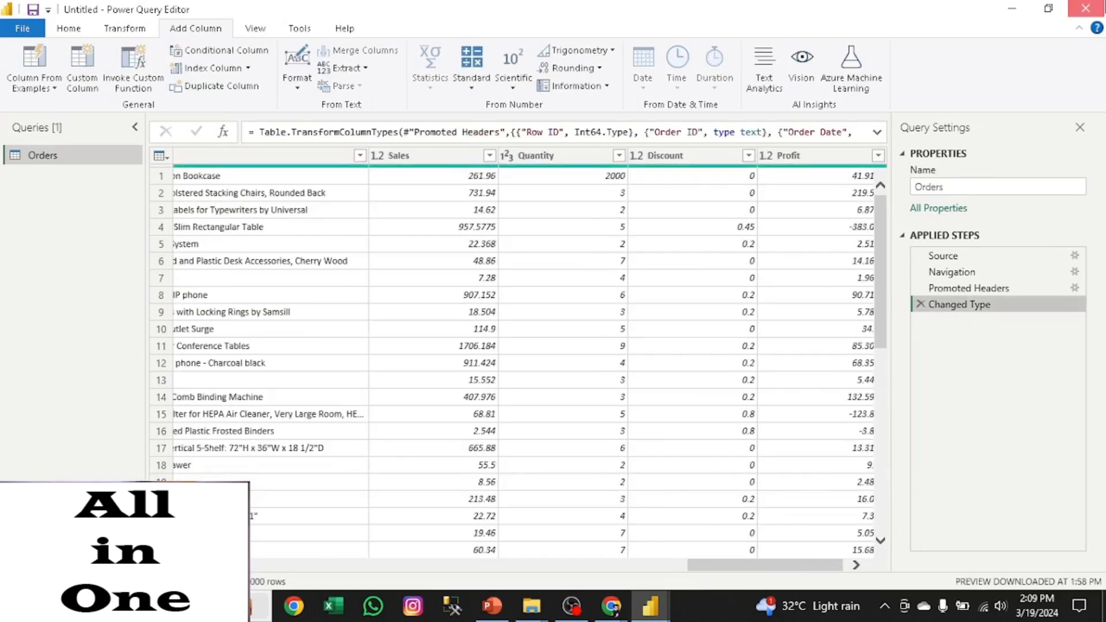
click(1083, 10)
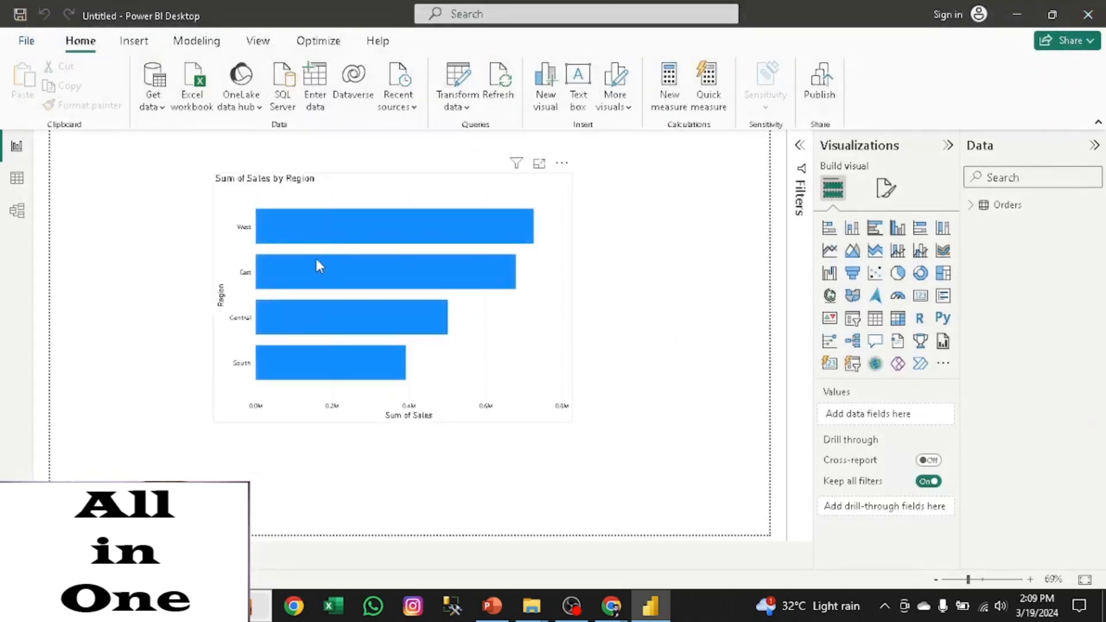
mouse_move(317, 261)
click(1088, 15)
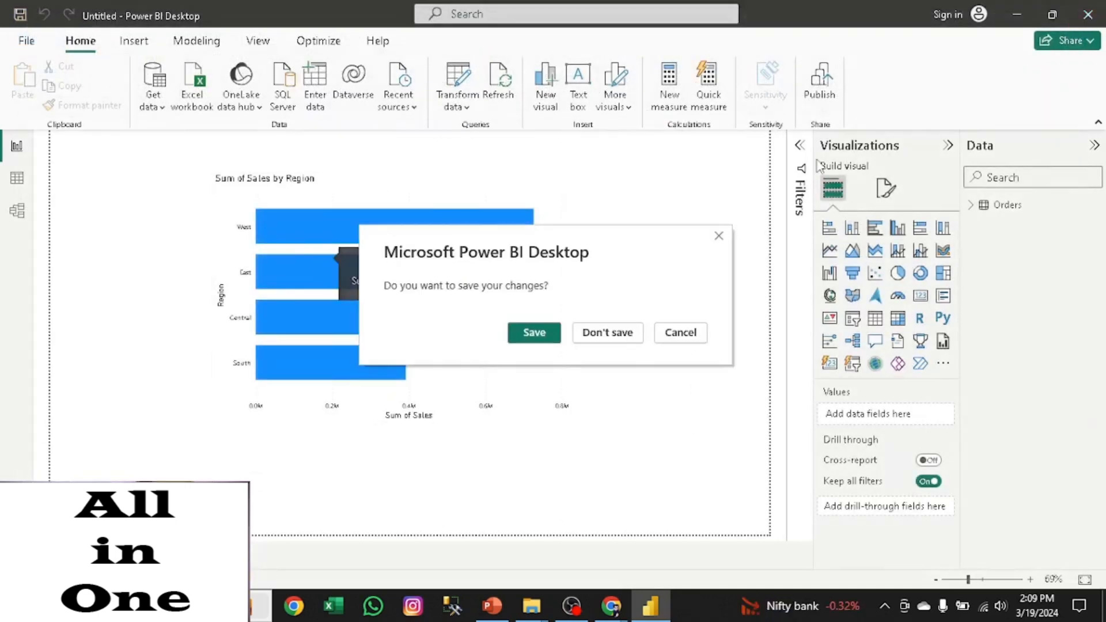
click(681, 333)
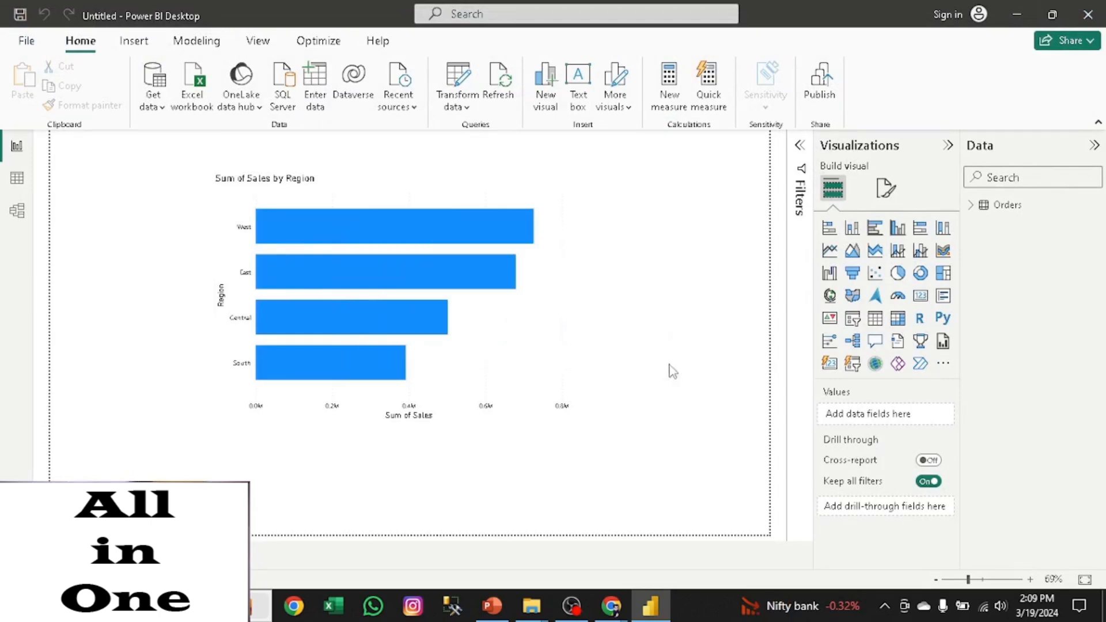
- Move the Sales by Region chart to the page's upper-left corner and place a new empty visual at the upper right
drag(231, 190, 67, 161)
click(549, 95)
drag(329, 438, 659, 220)
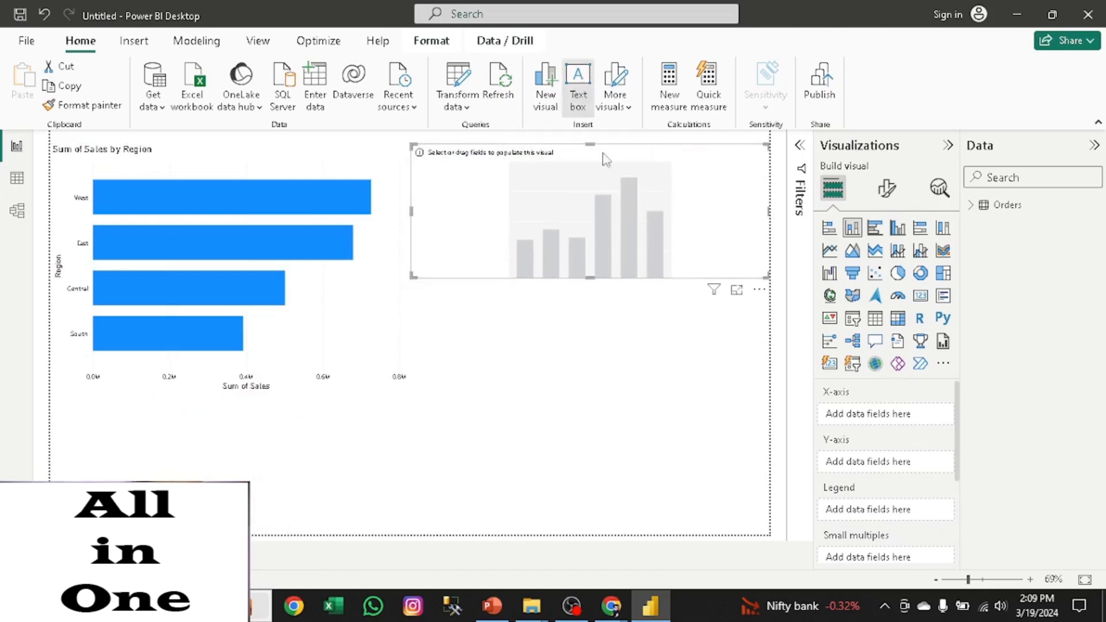
- Insert a text box on the report page and set its font to Arial Black, size 32
click(578, 87)
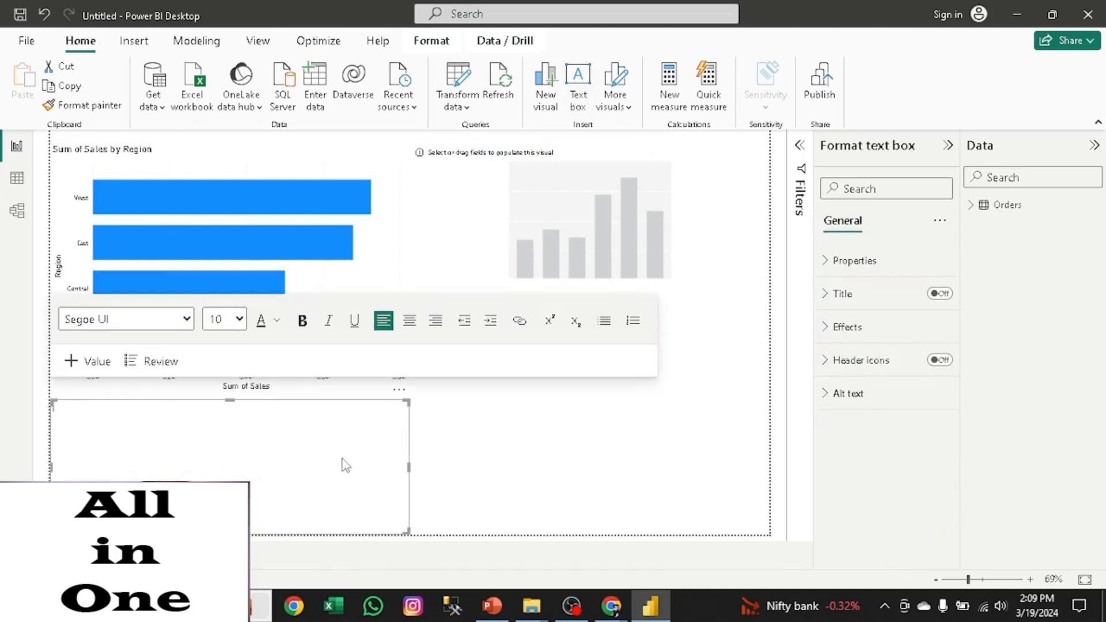
click(239, 319)
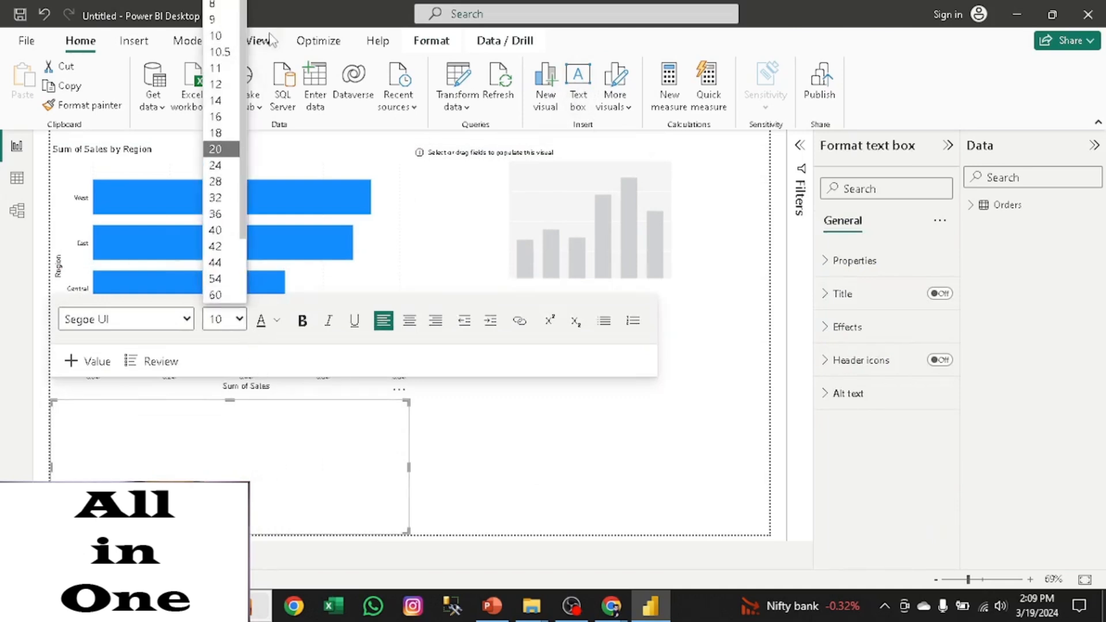
click(216, 235)
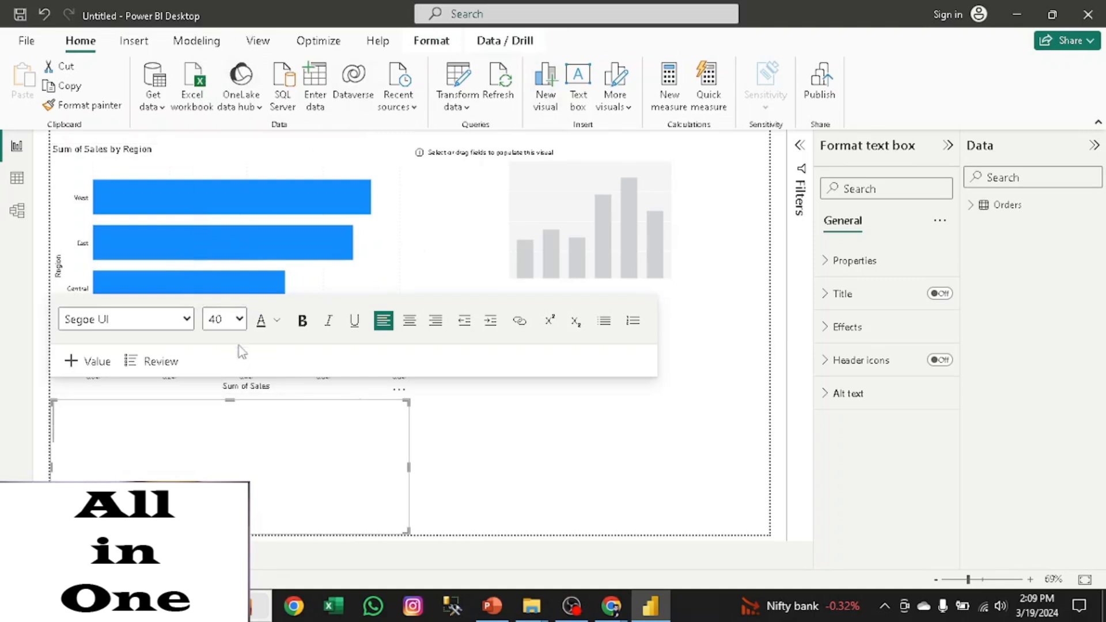
click(231, 328)
click(222, 153)
click(224, 319)
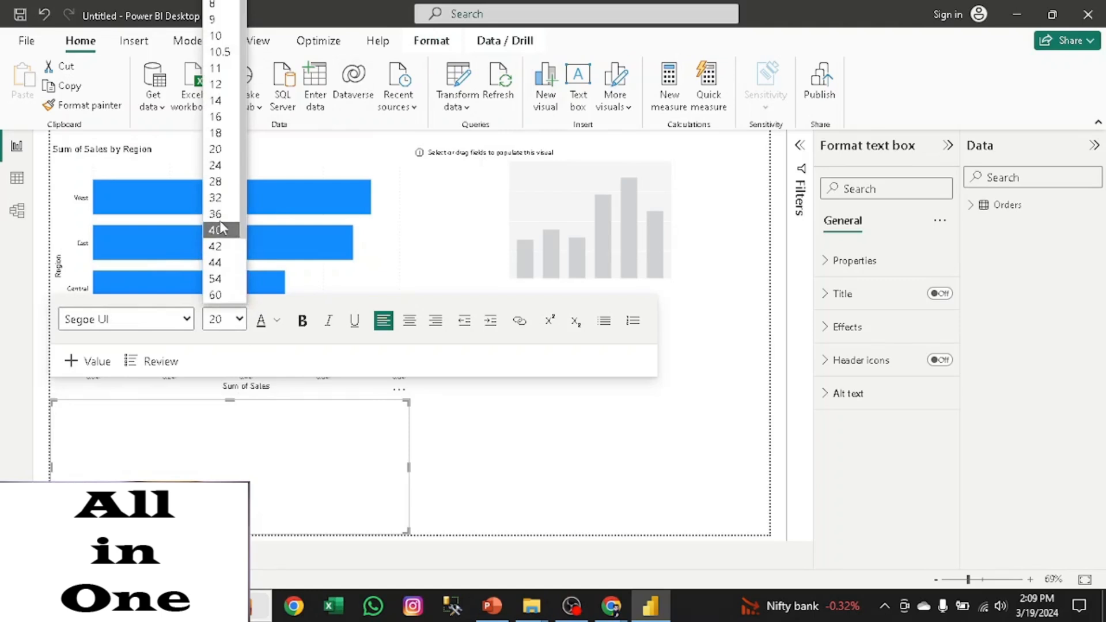
click(218, 198)
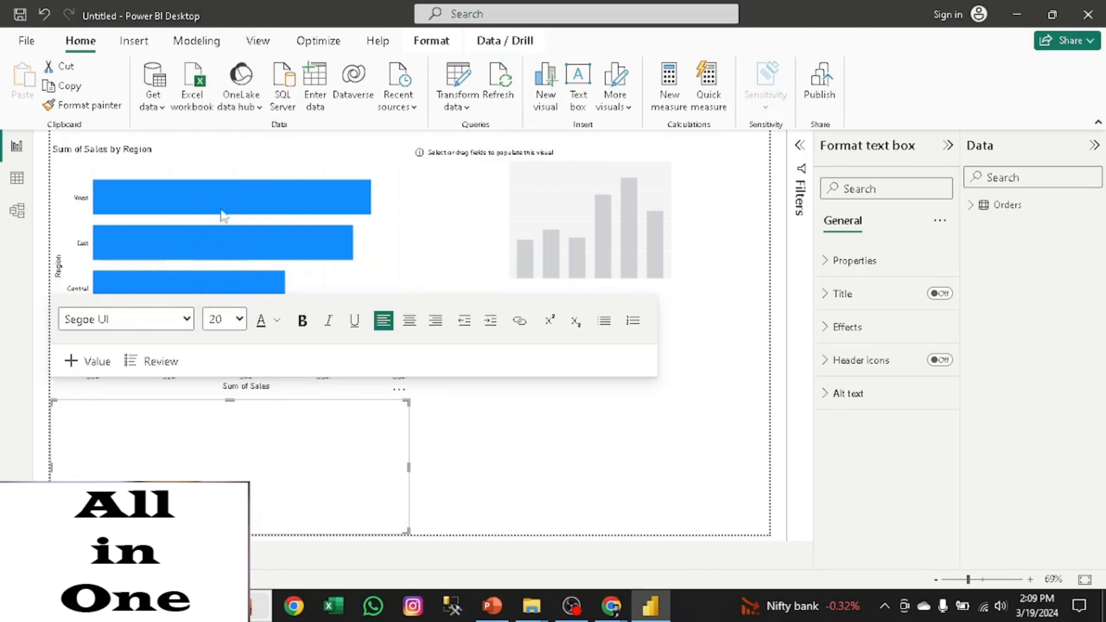
click(148, 323)
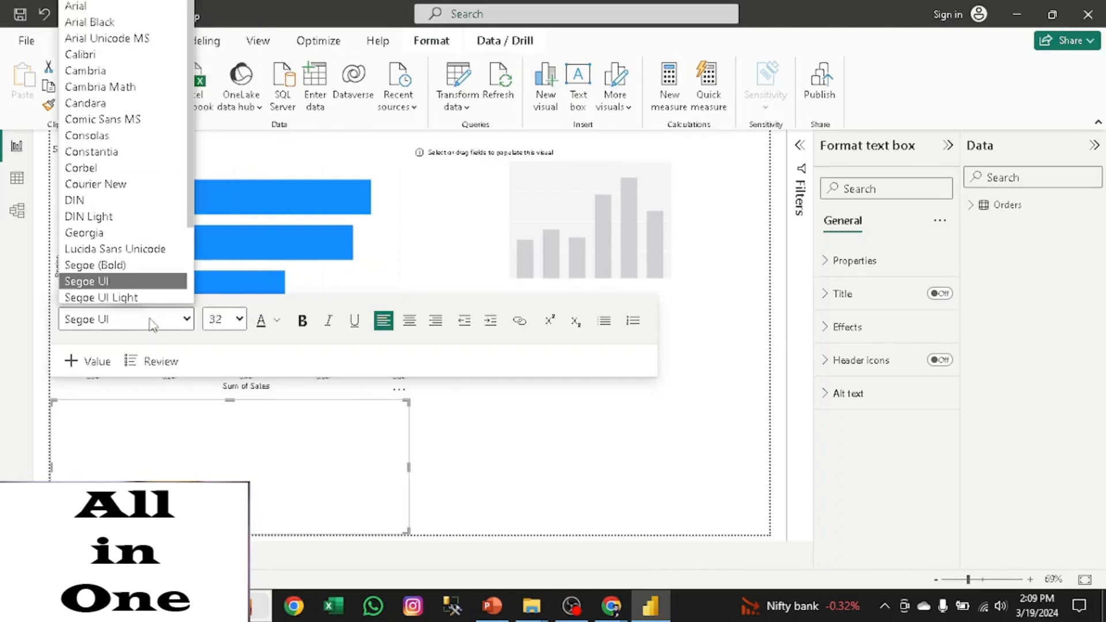
click(129, 19)
- Enter the text "introduction class" in the text box and deselect it
text(introduction)
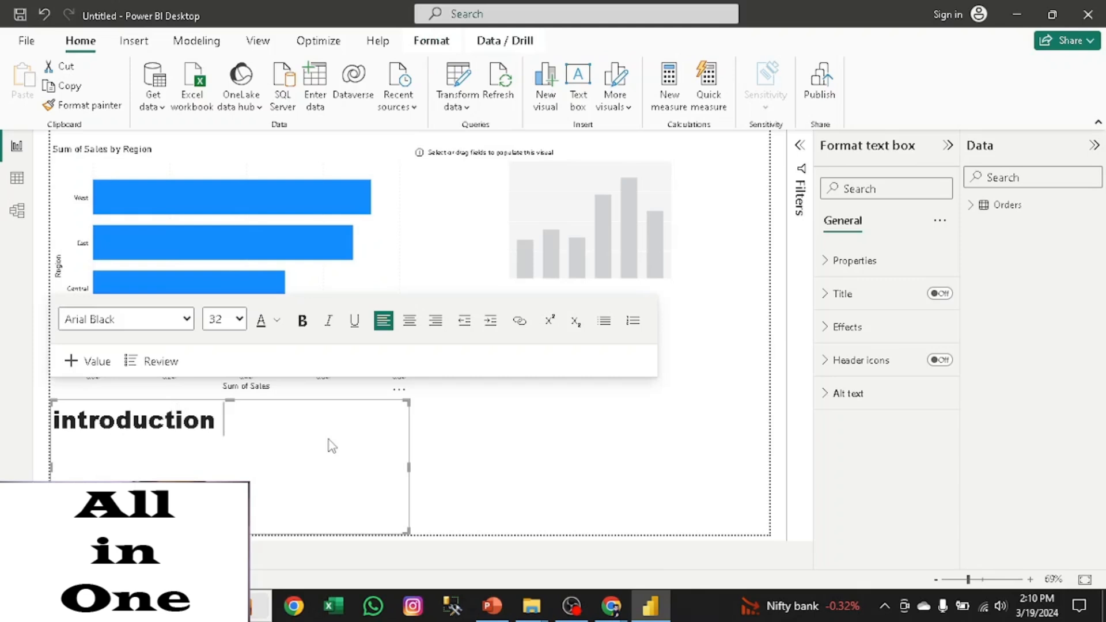
text( class)
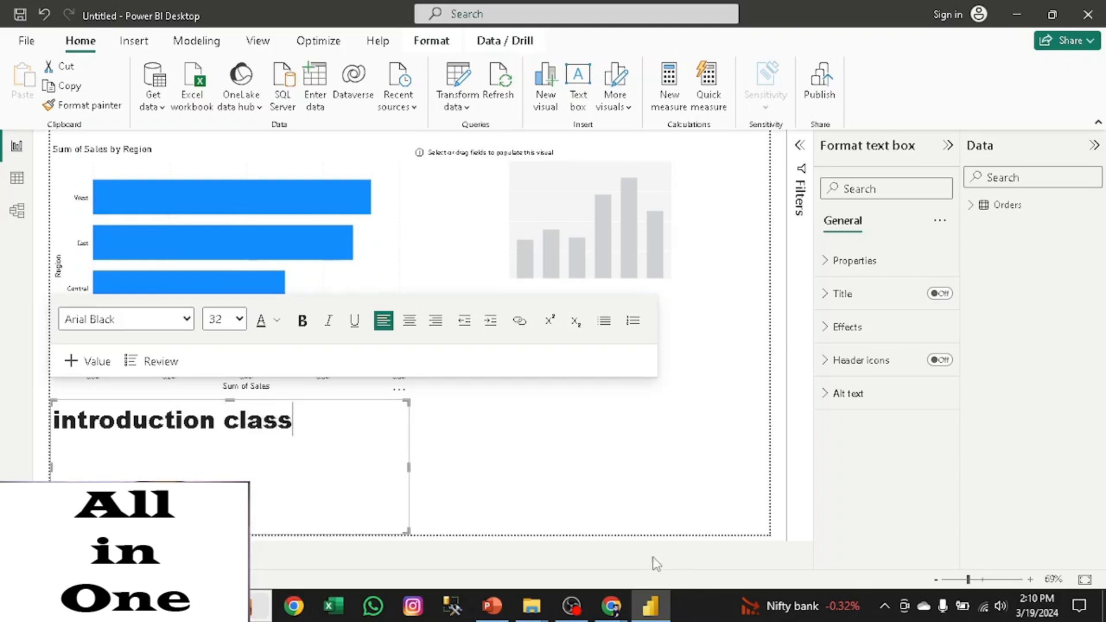
click(525, 487)
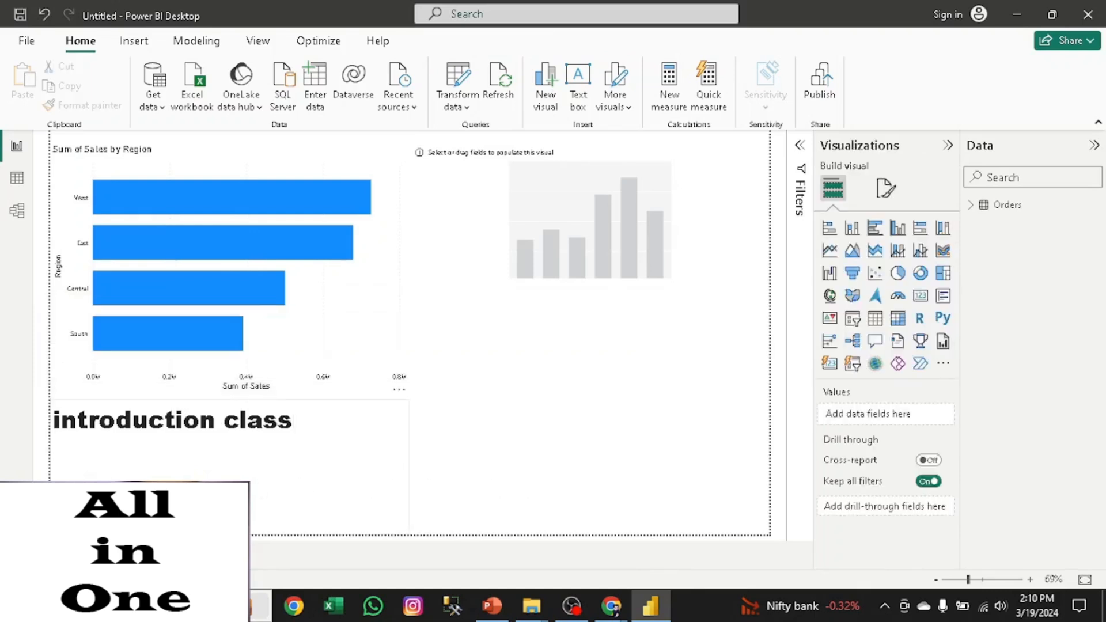
- Resize the text box by extending its right edge, pulling its left edge inward and raising its bottom edge
drag(176, 426, 236, 426)
click(412, 408)
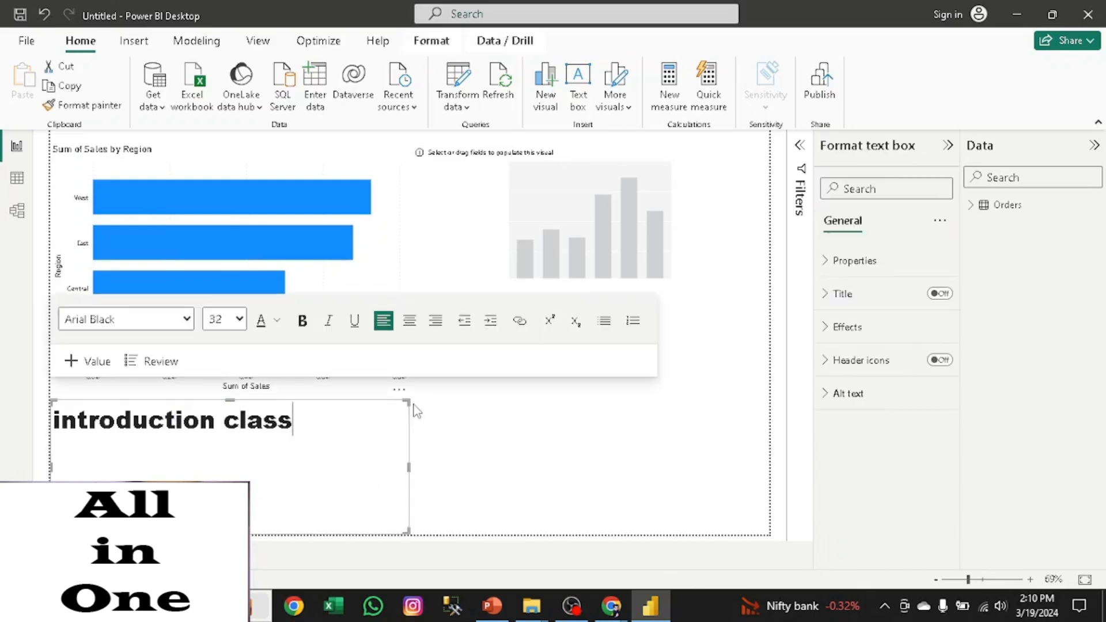
drag(412, 407, 525, 397)
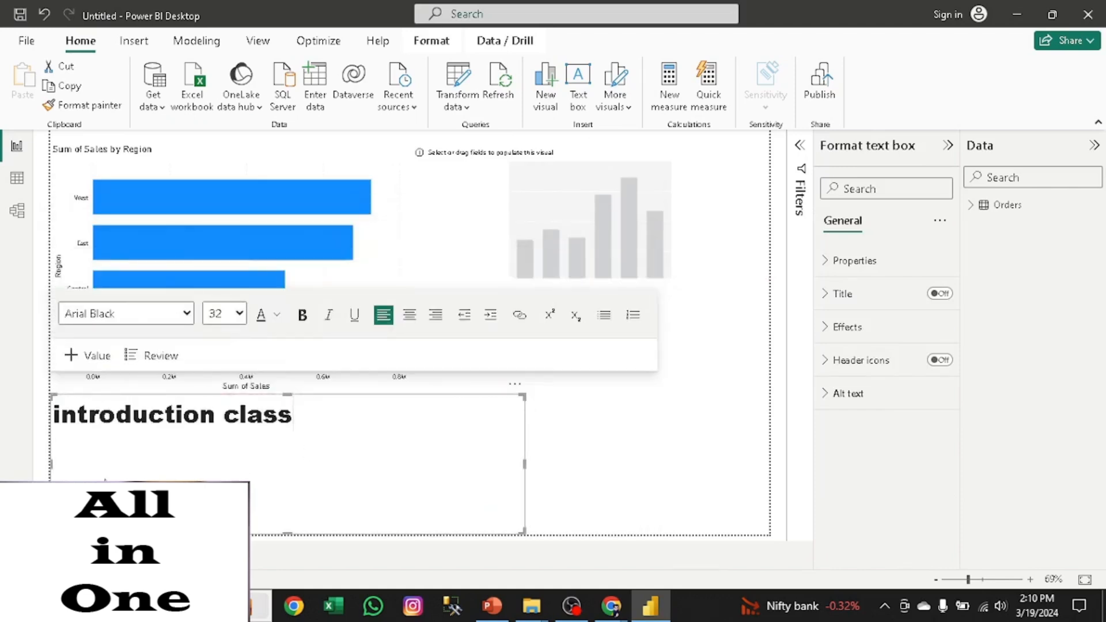
drag(50, 461, 169, 470)
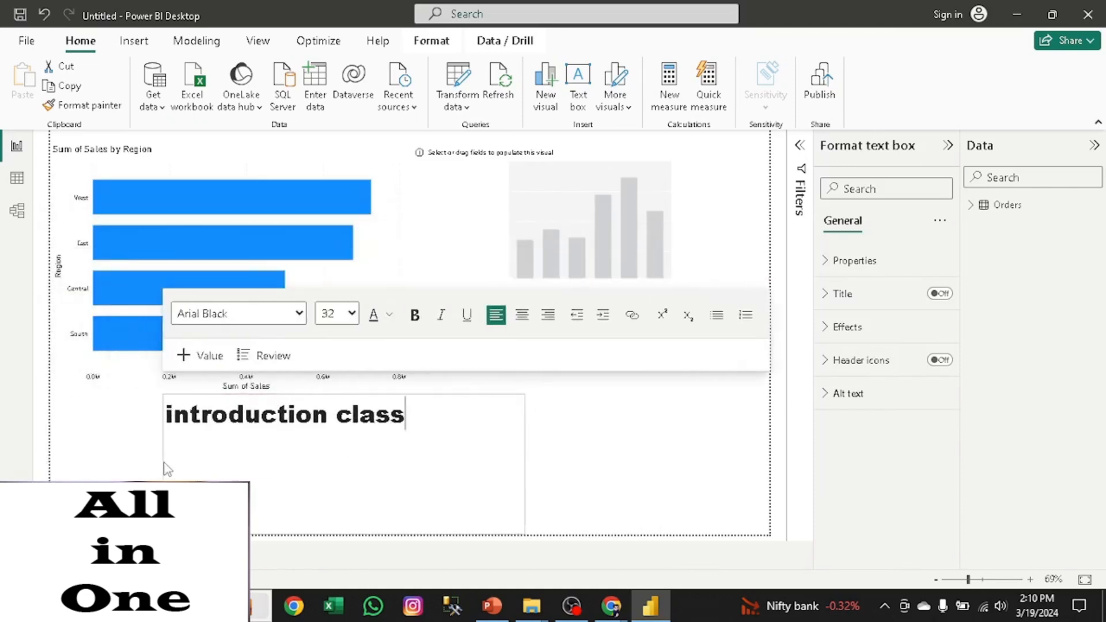
drag(342, 530, 345, 459)
click(661, 500)
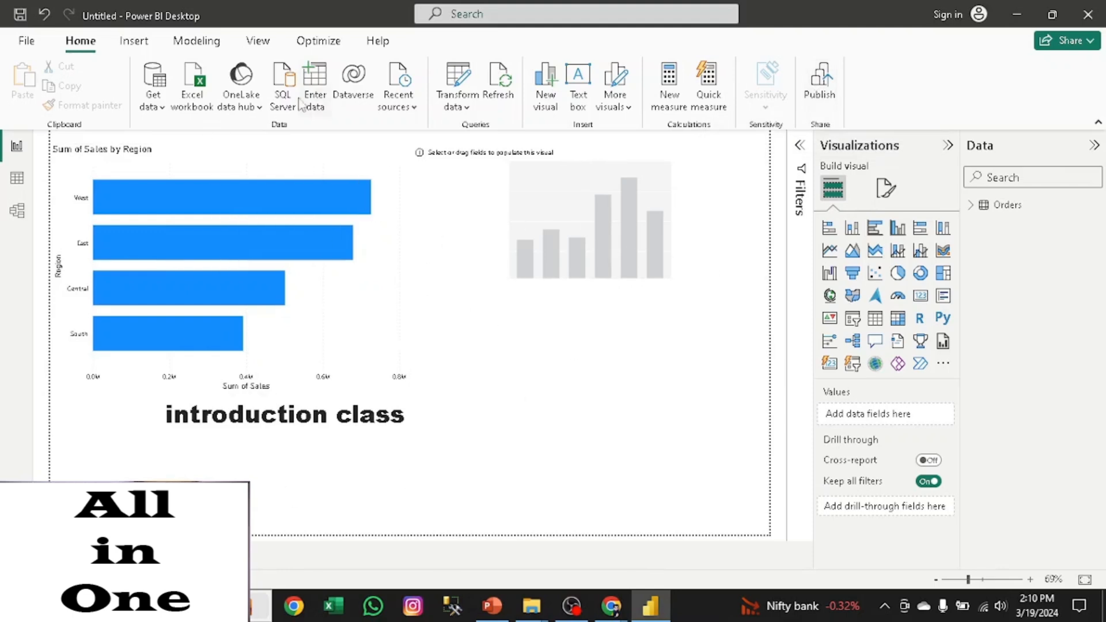
- Insert a Q&A visual below the Sales by Region chart, widen it across the page and raise its top edge
click(136, 42)
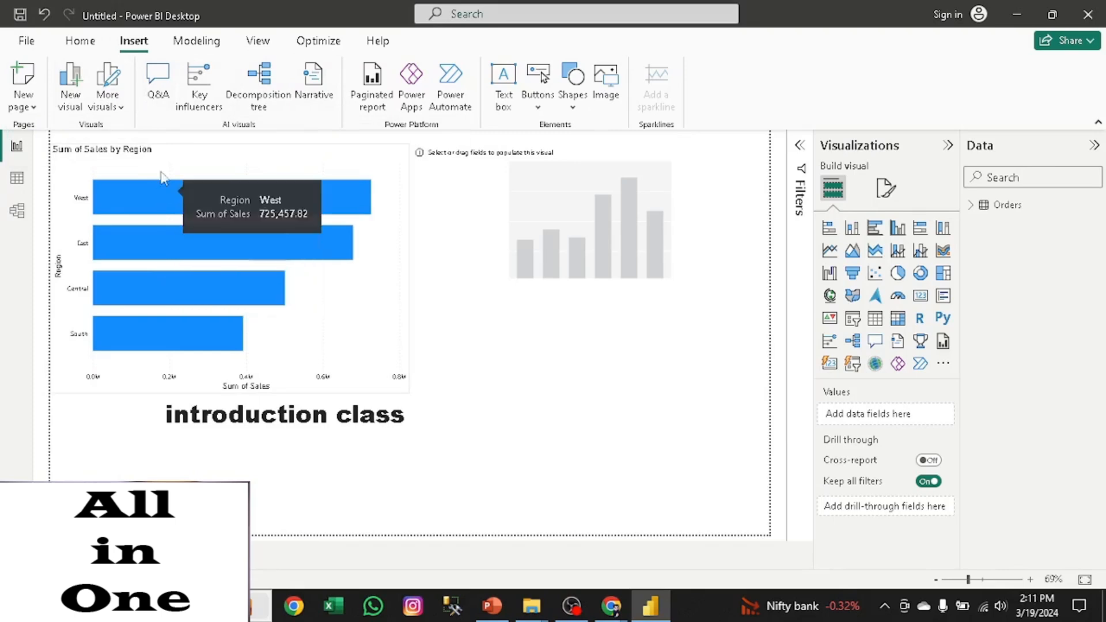
click(162, 98)
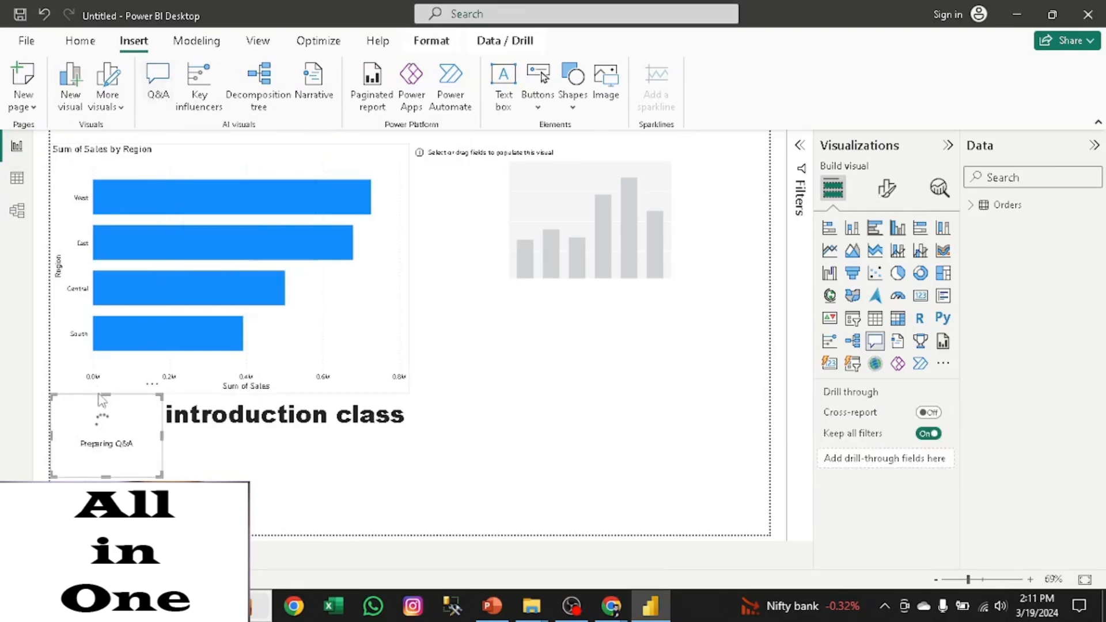
drag(163, 443, 569, 469)
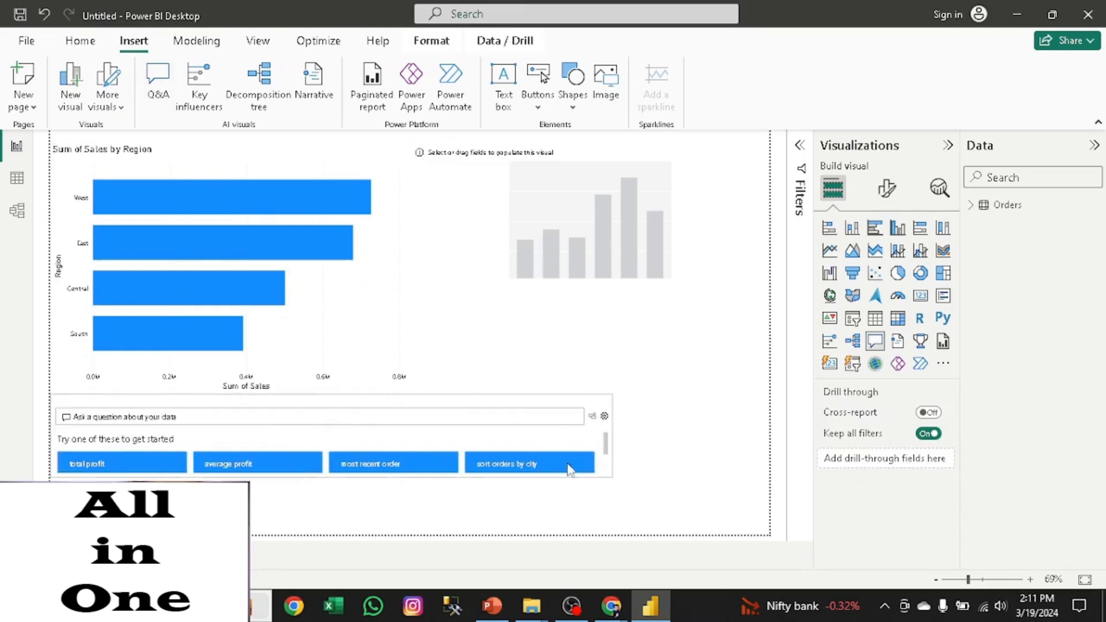
click(333, 390)
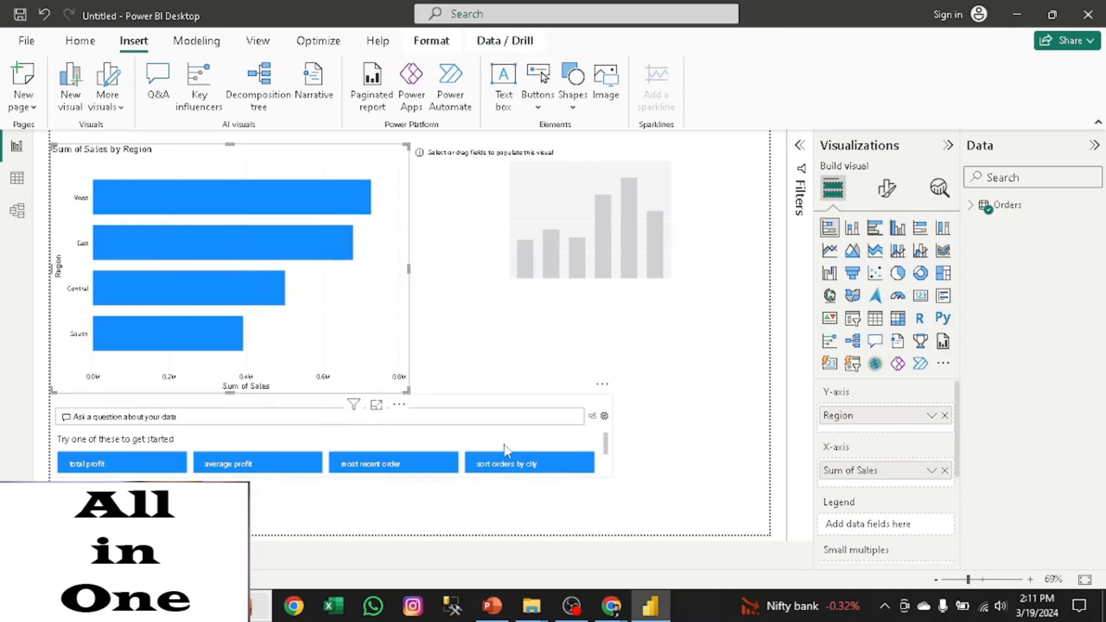
drag(326, 404, 343, 353)
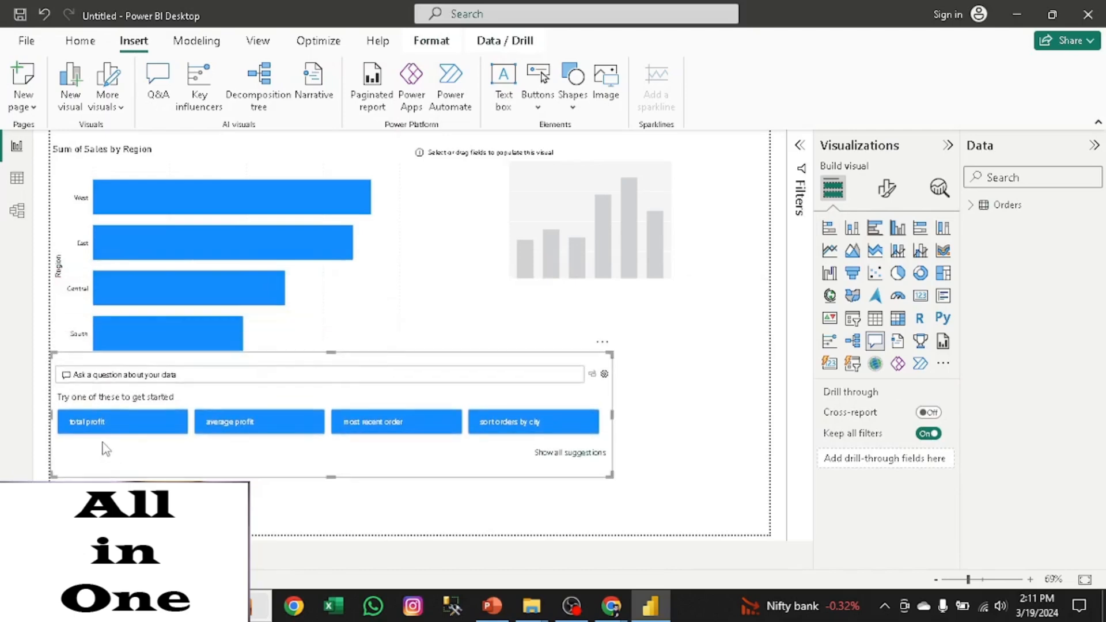
- Choose the suggested question "average profit" in the Q&A visual and show all suggestions
click(230, 426)
click(552, 457)
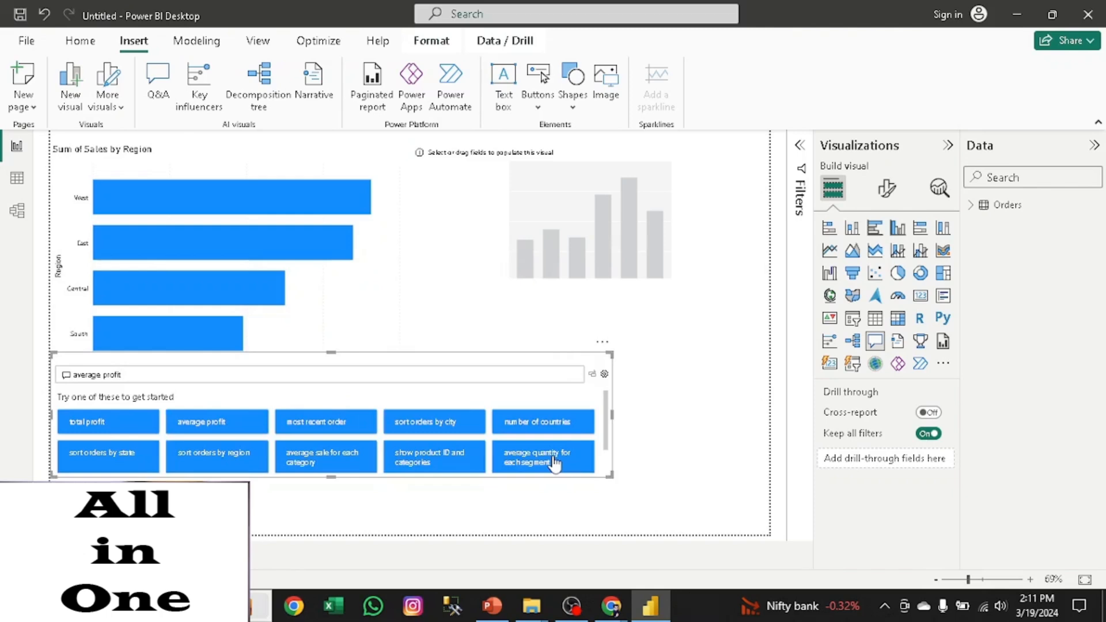
- Extend the Q&A visual's bottom edge downward and move the Sum of Sales by Region chart slightly lower on the page
drag(606, 439, 604, 453)
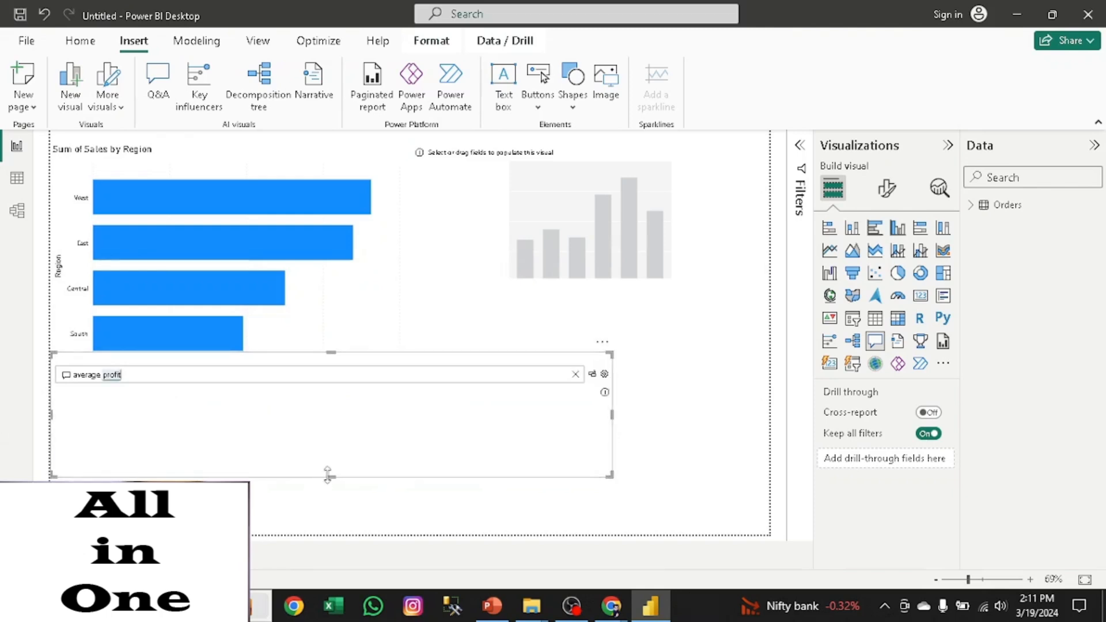
drag(328, 474, 330, 500)
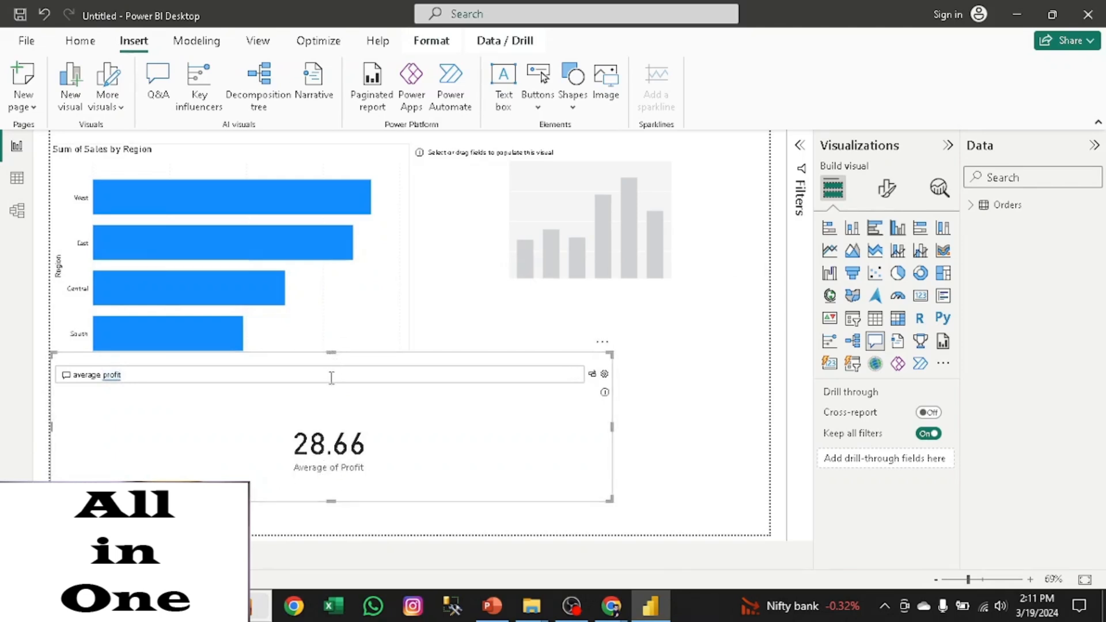
drag(331, 325, 331, 359)
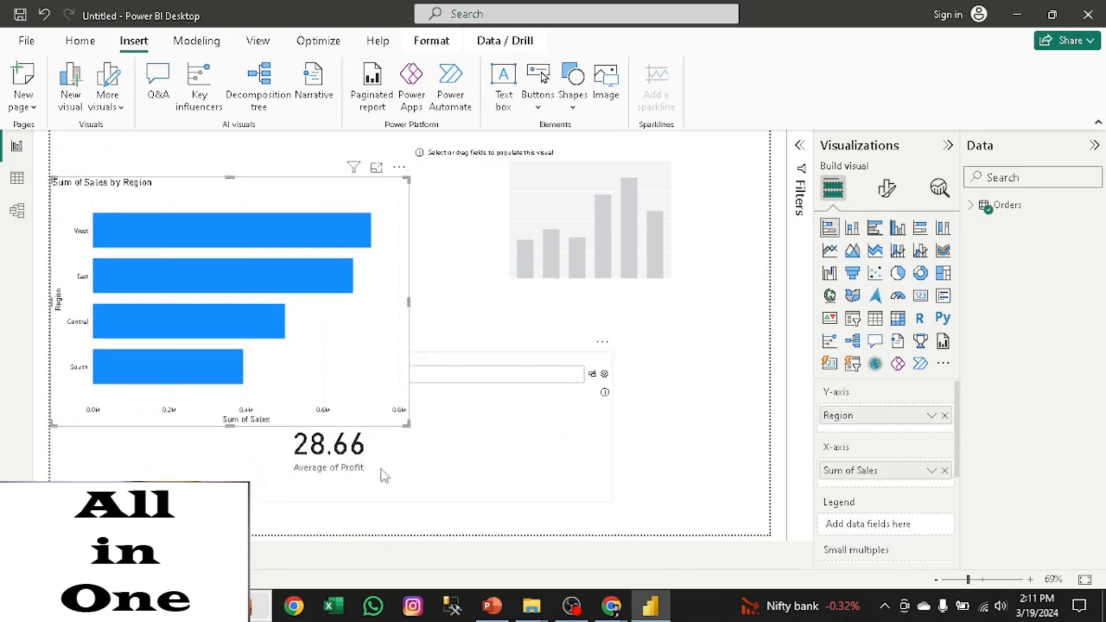
- Delete the Q&A visual showing average profit from the report page
click(441, 446)
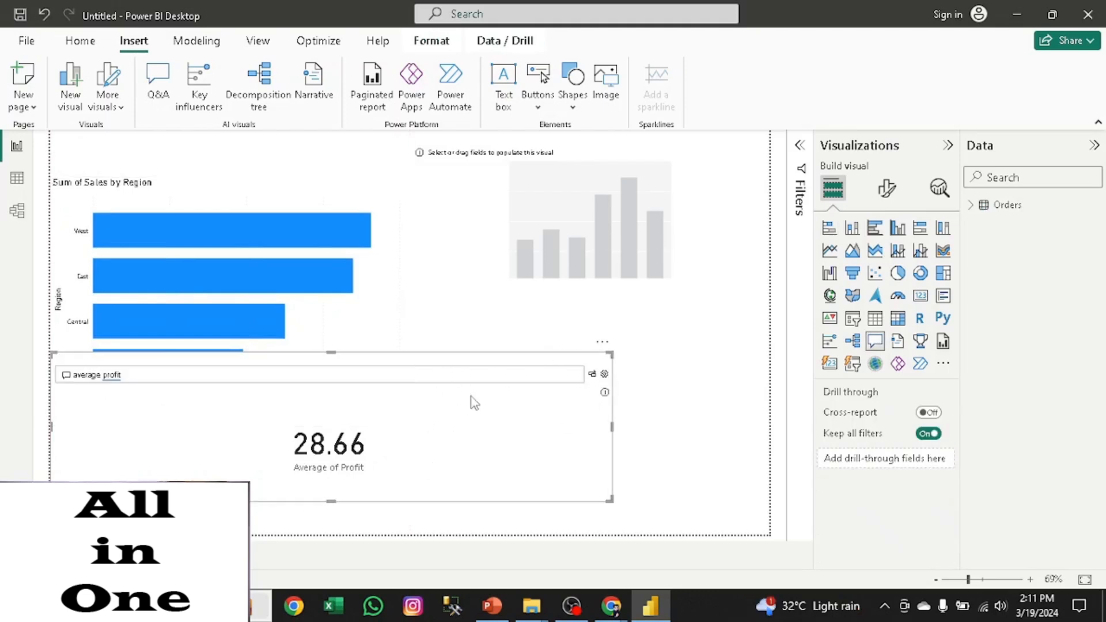
key(Delete)
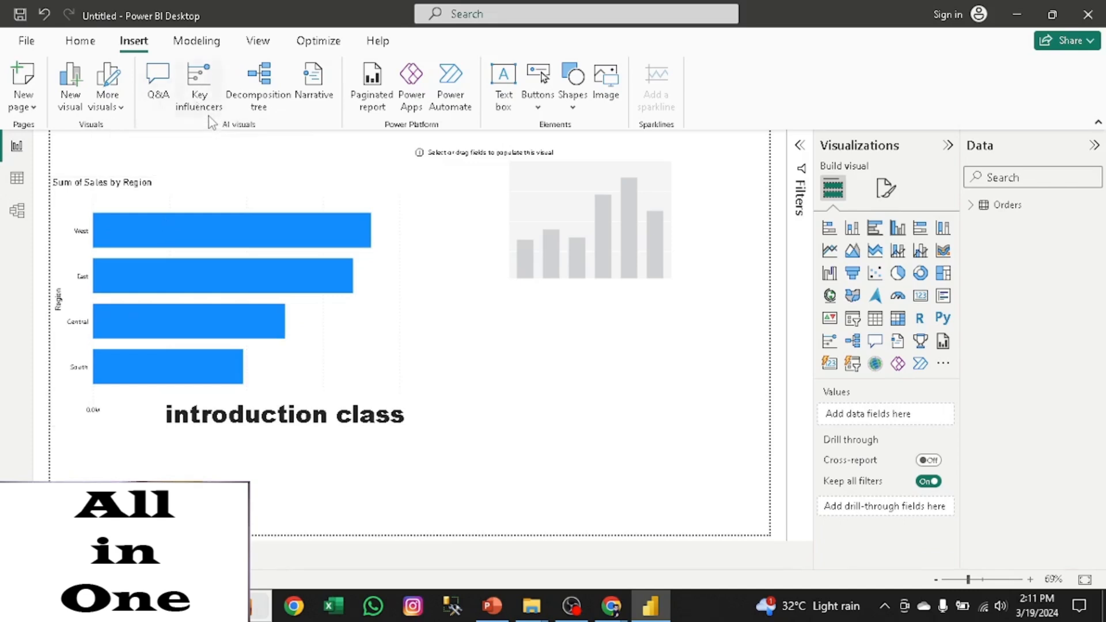
- Apply the Tidal theme to the report
click(197, 40)
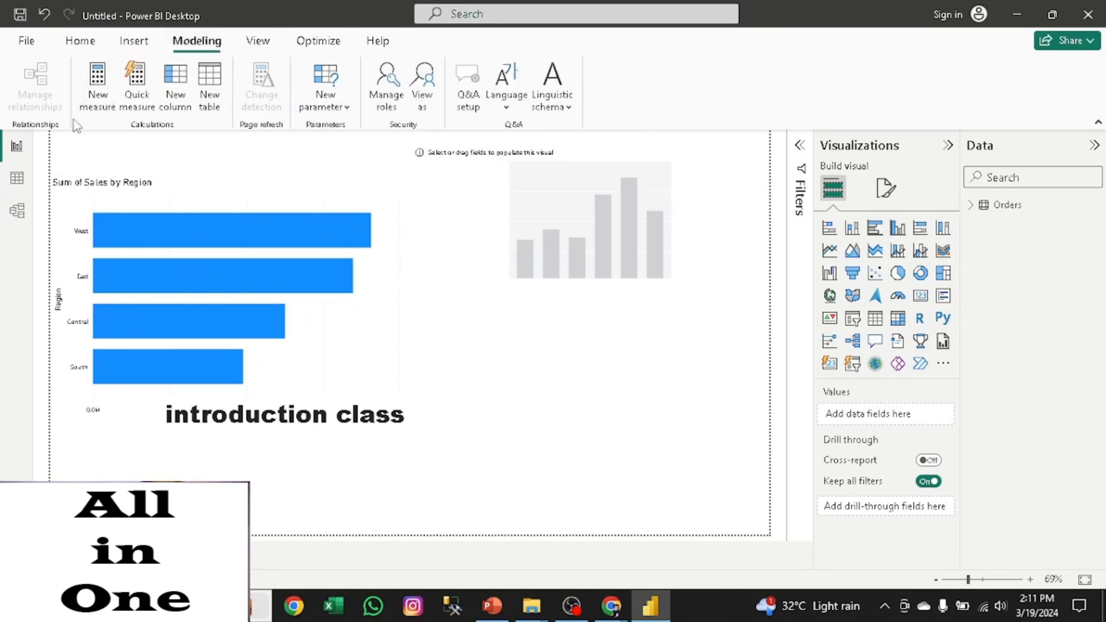
click(258, 40)
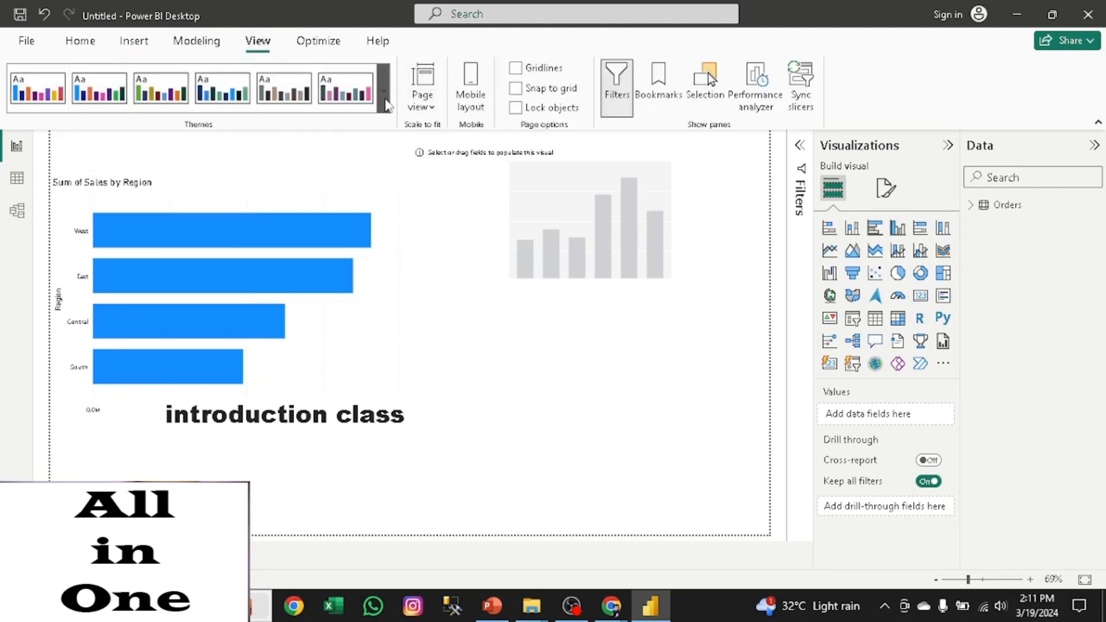
click(384, 104)
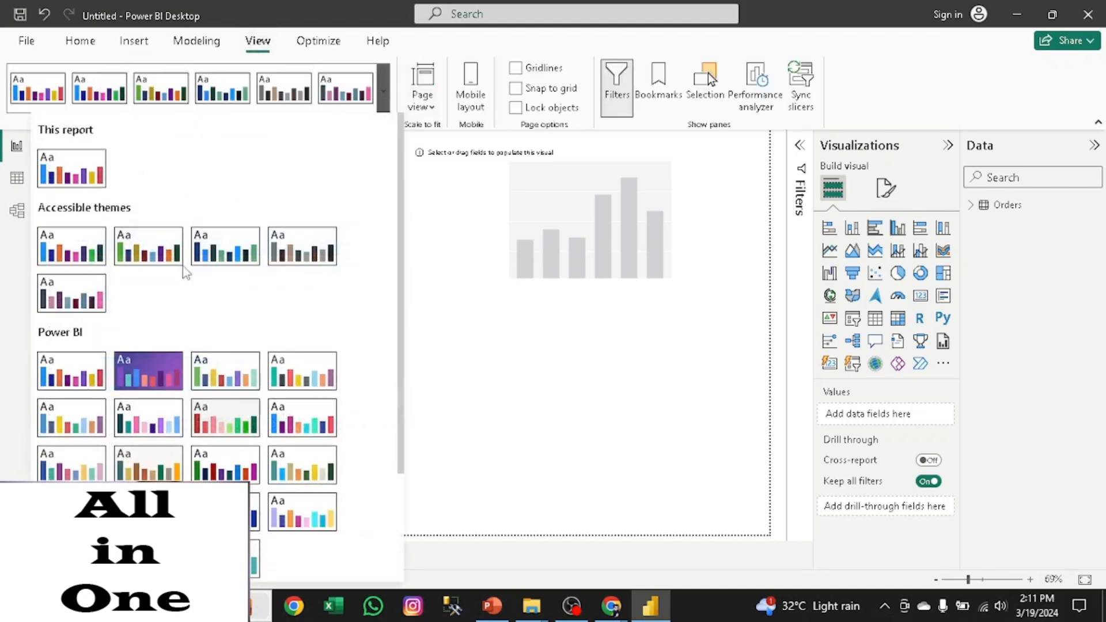
click(148, 512)
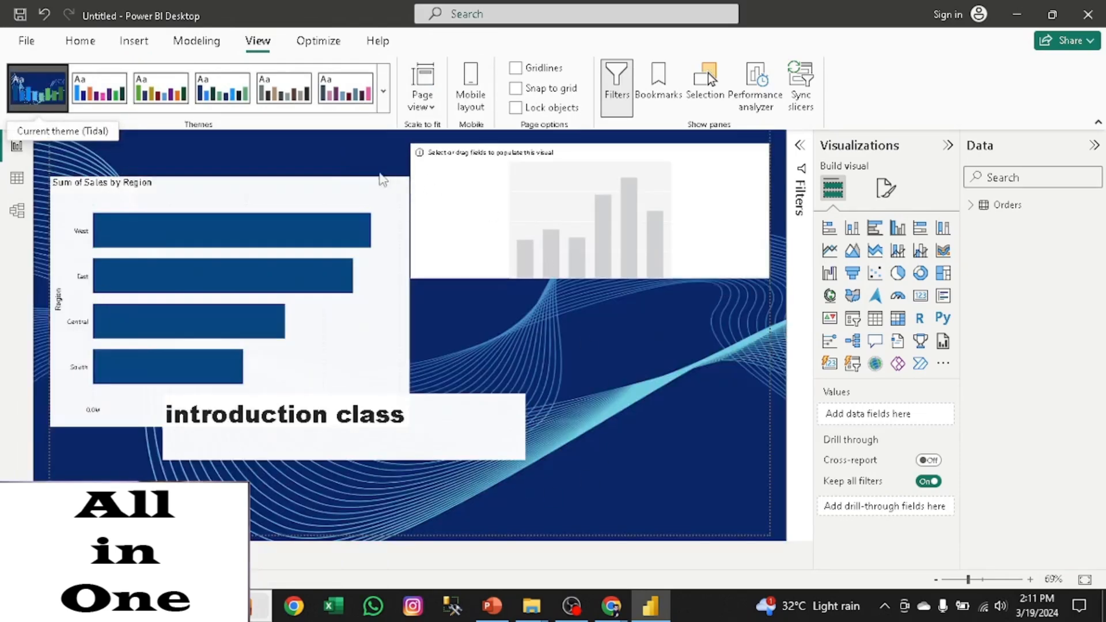
- Switch the report theme to Accessible Default
click(382, 103)
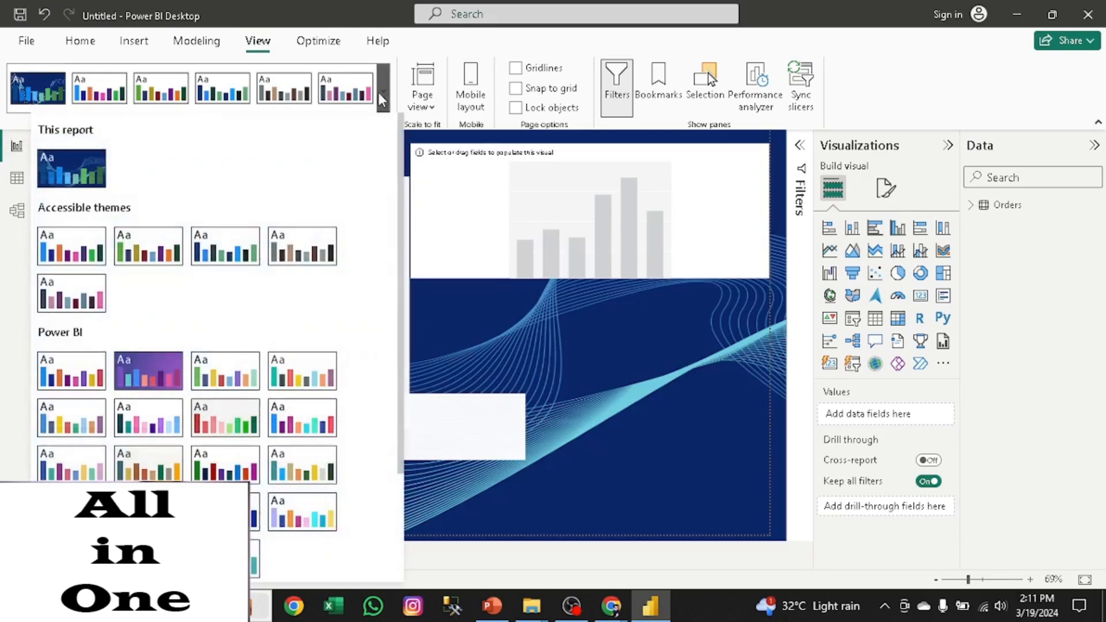
click(65, 247)
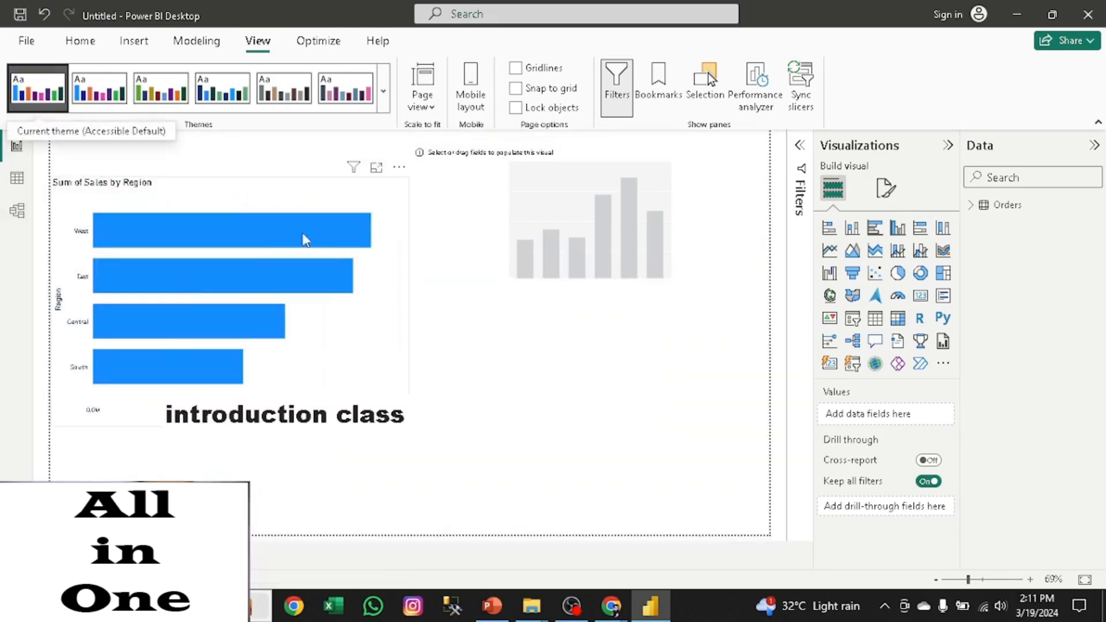
- Customize the current theme's general text with the Arial Black font family and a 15 pt font size, and apply it
click(386, 102)
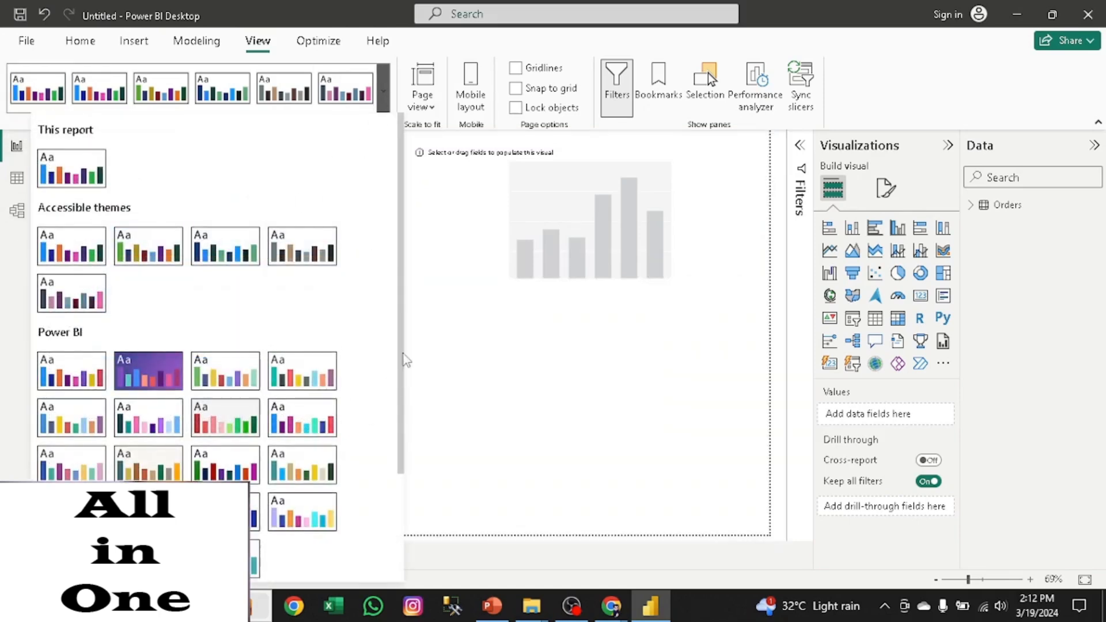
scroll(402, 363, down, 3)
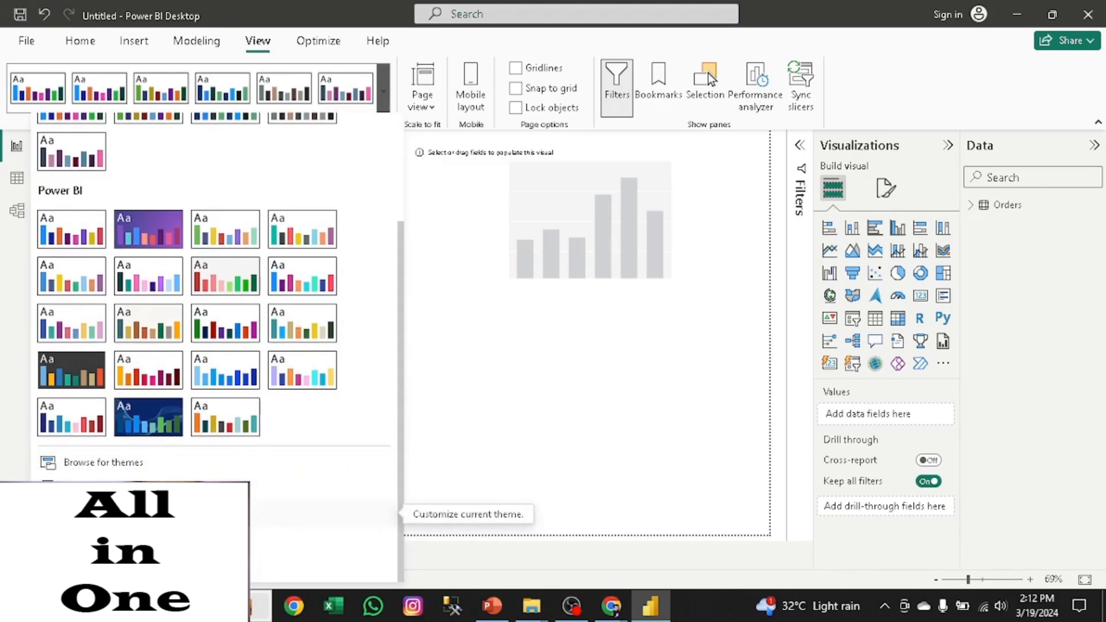
click(115, 507)
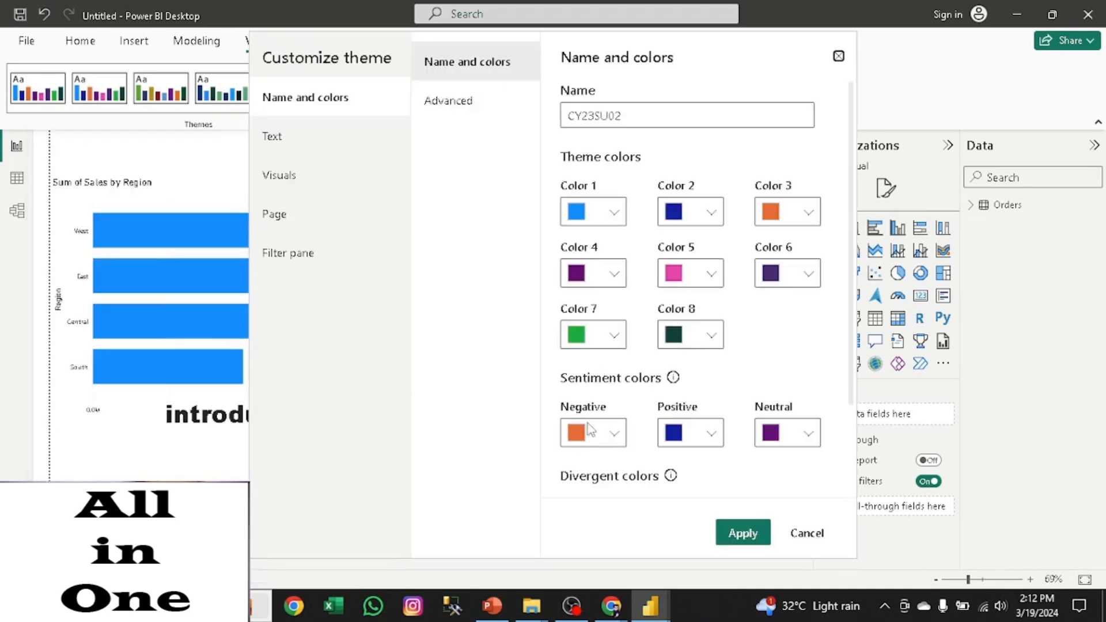
click(296, 141)
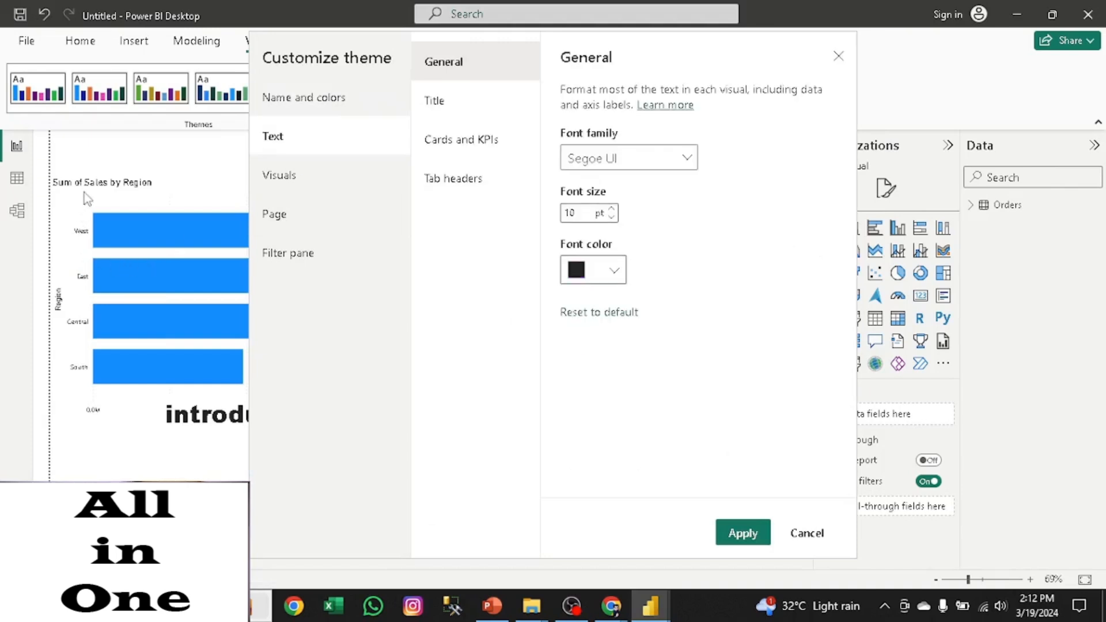
click(614, 159)
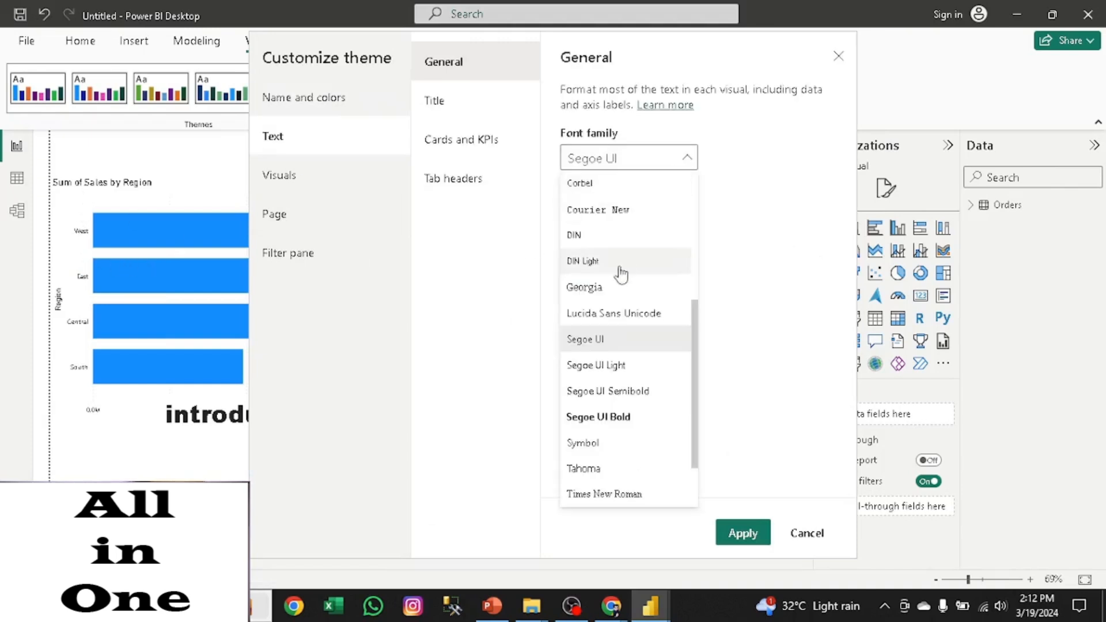
drag(694, 361, 701, 189)
click(595, 211)
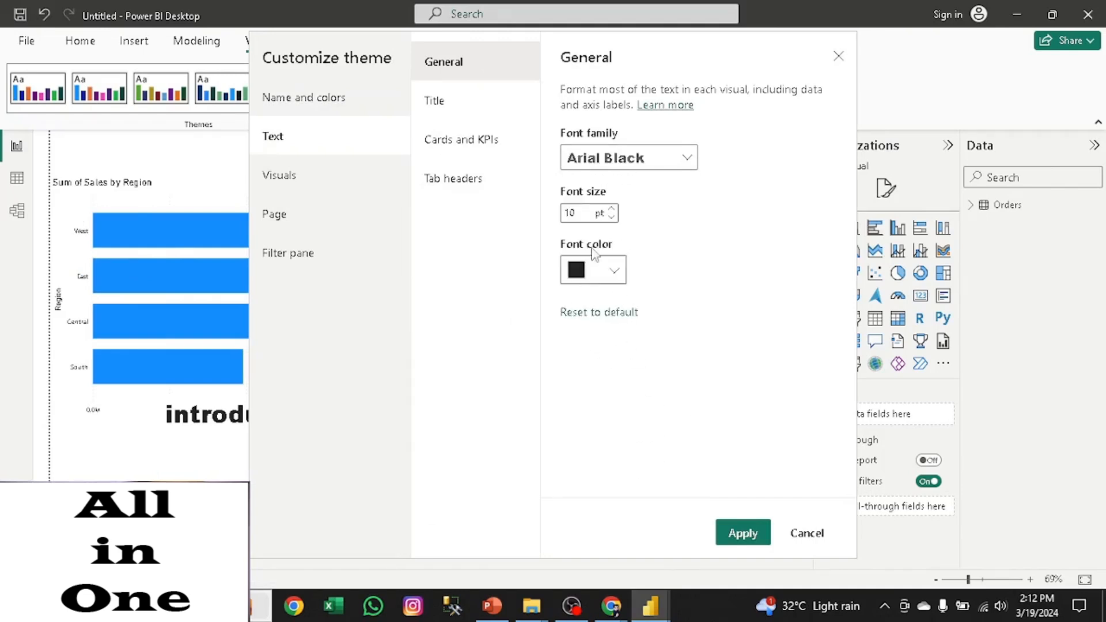
click(612, 218)
click(611, 218)
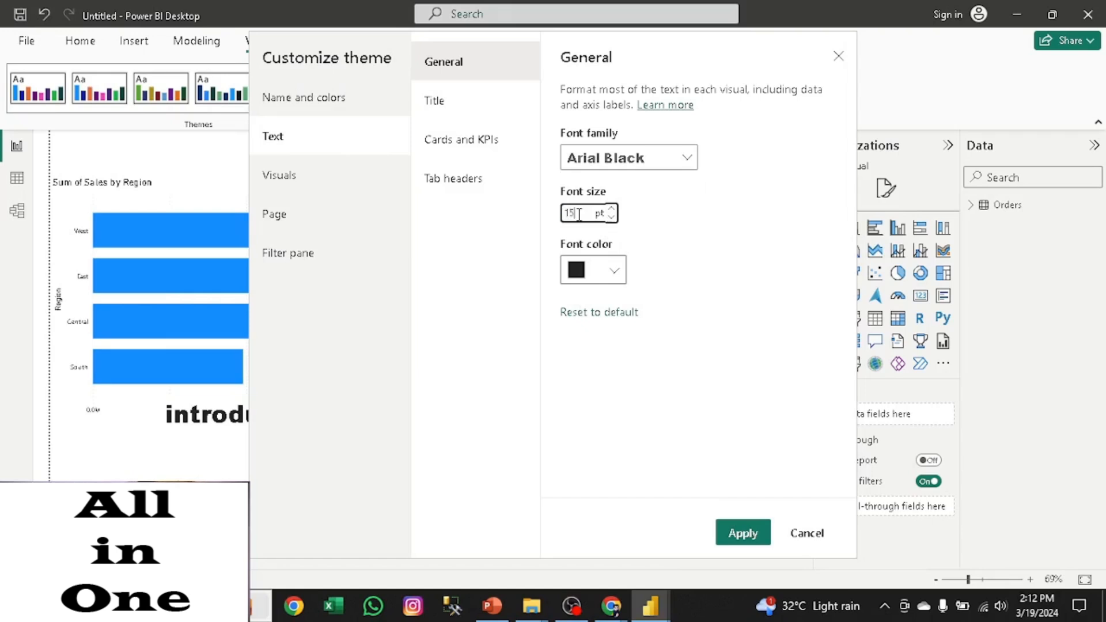
text(15)
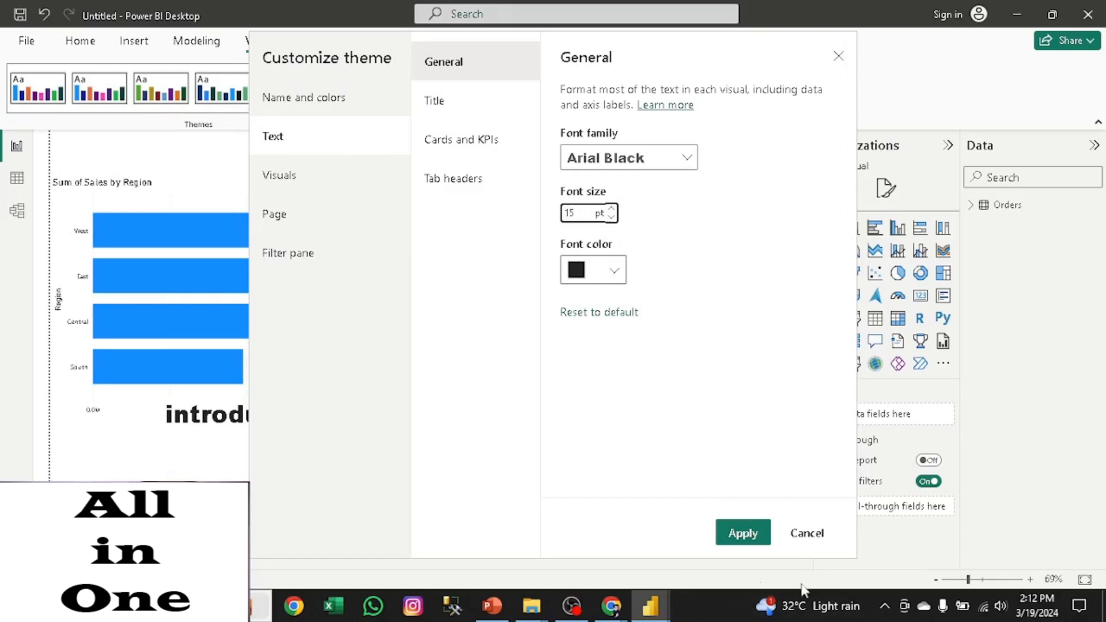
click(743, 533)
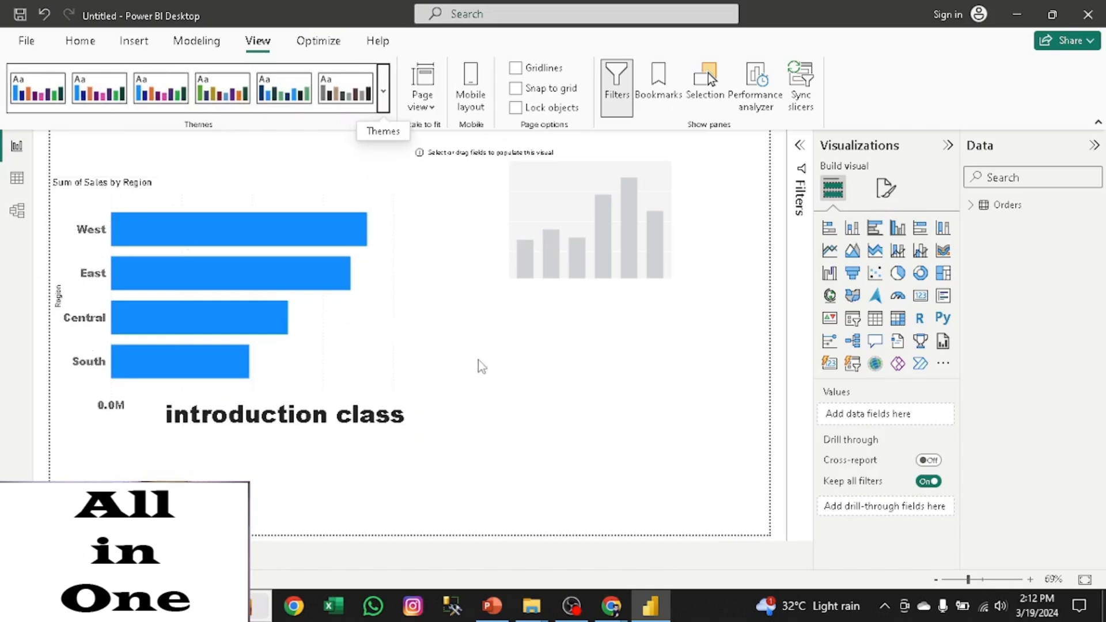
click(433, 108)
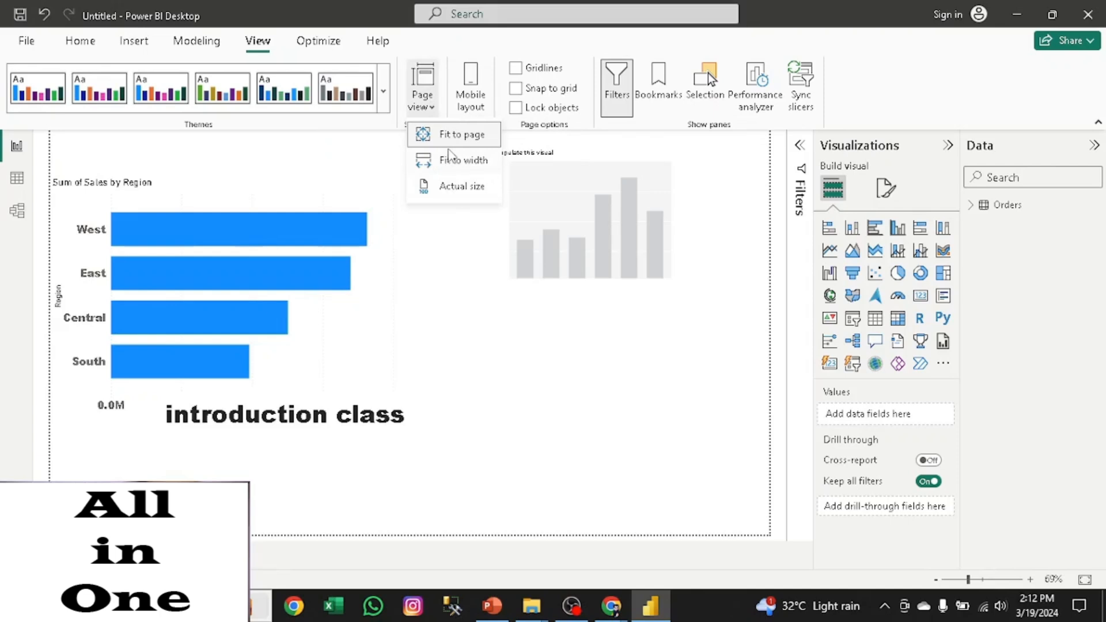
click(449, 260)
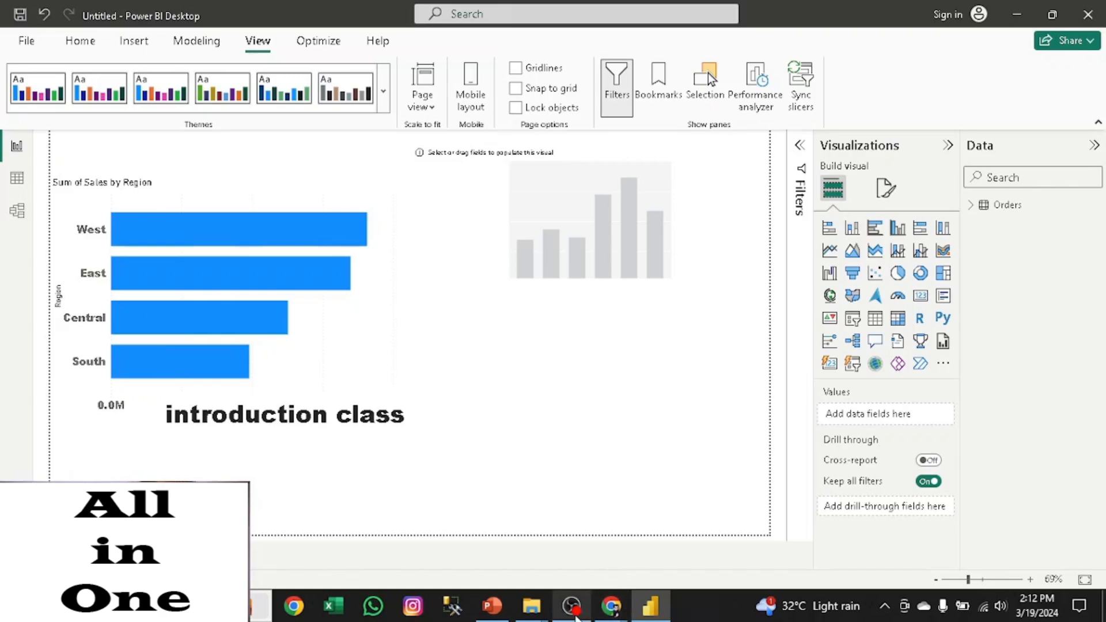
click(574, 614)
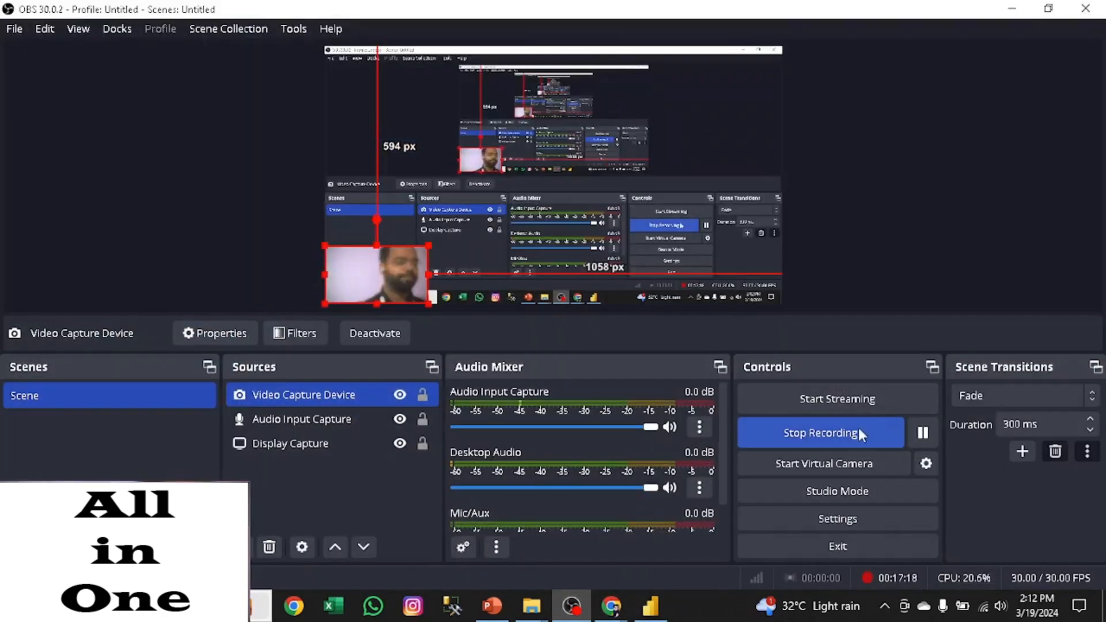
click(859, 432)
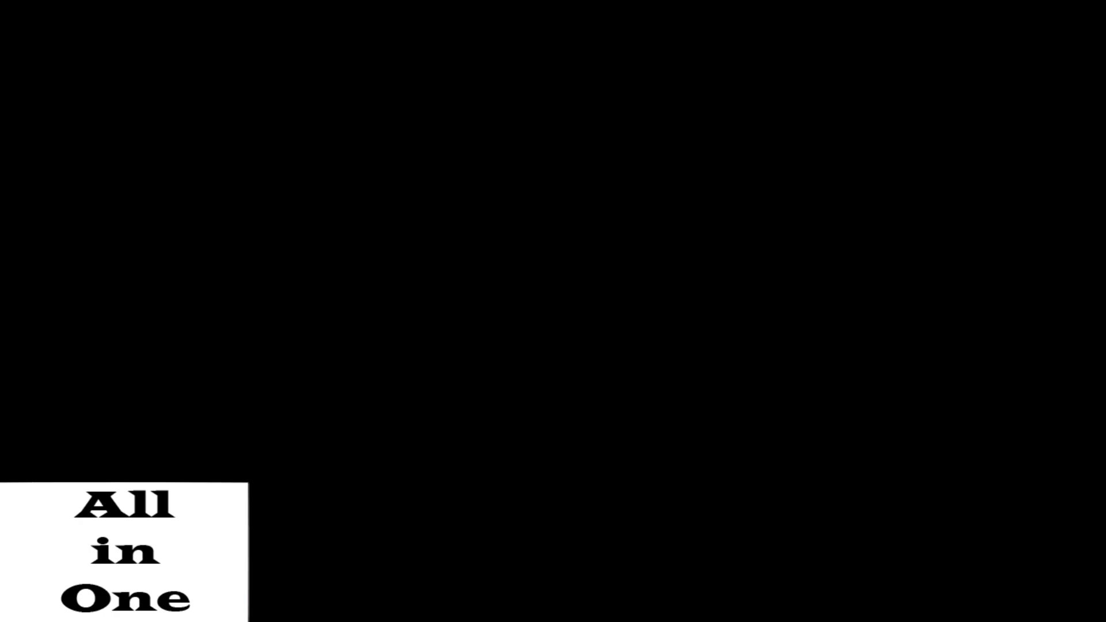